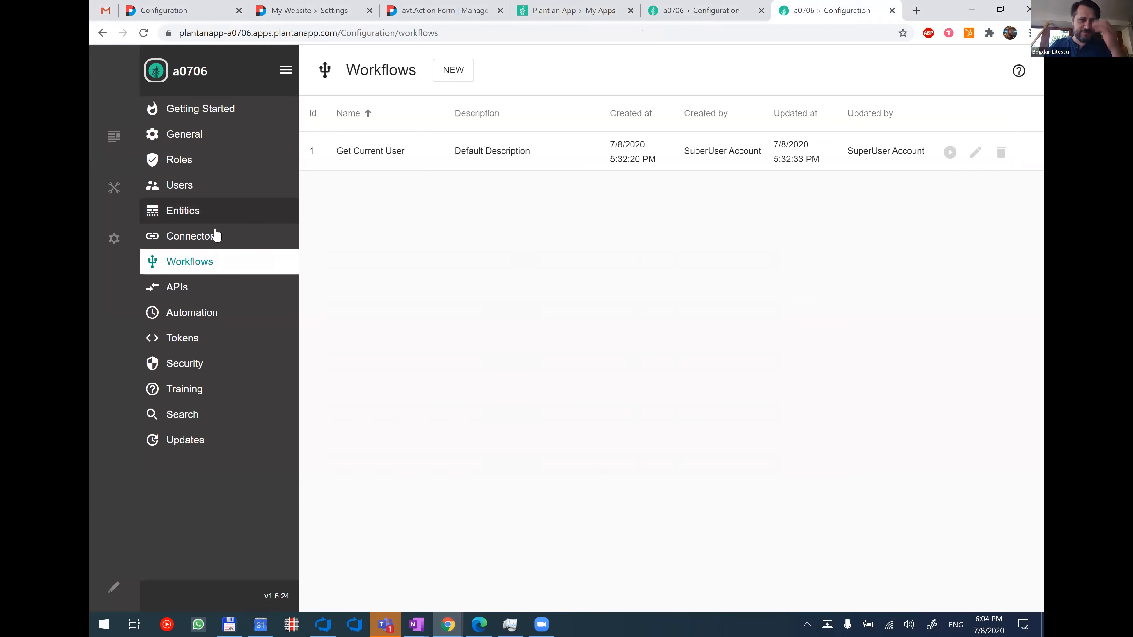
Look at the app's entities in the dependency view and return to the list view.
click(218, 213)
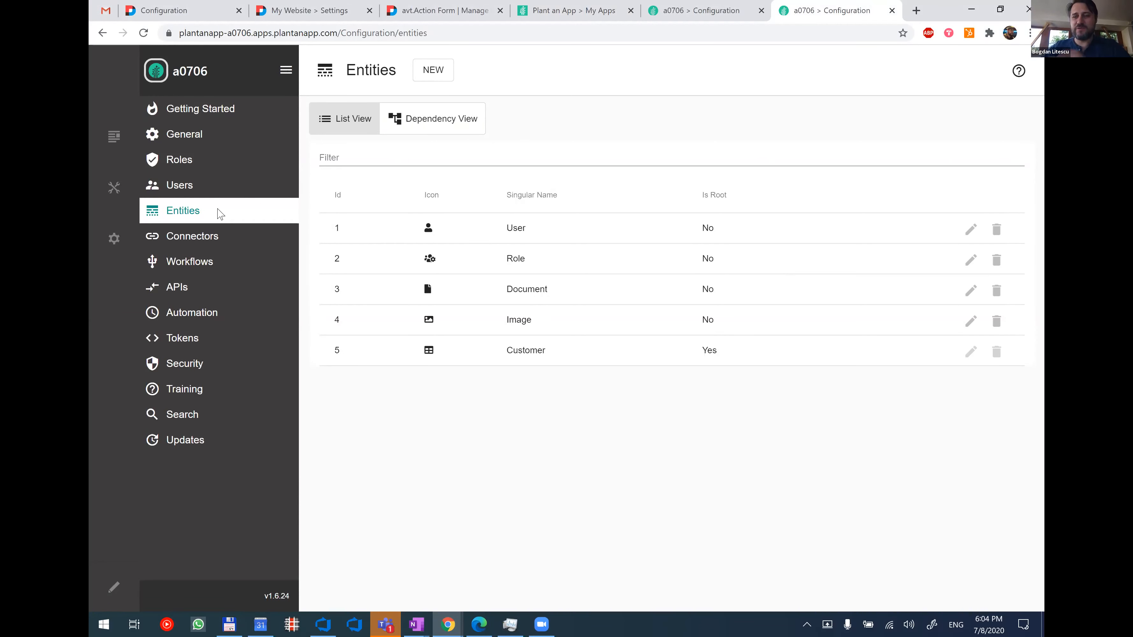
click(417, 130)
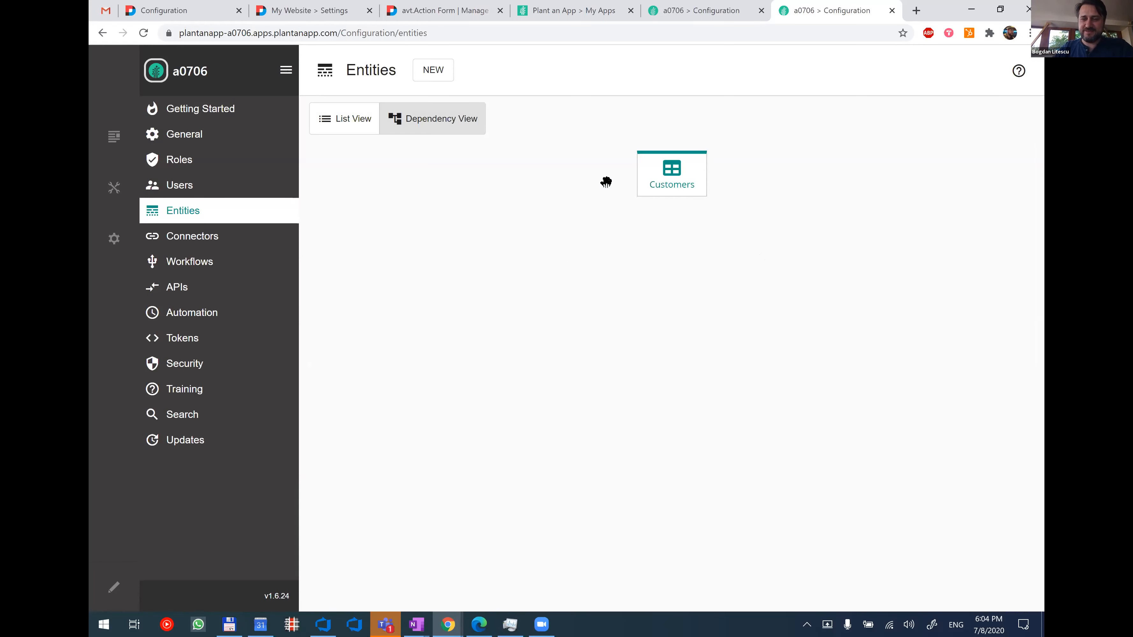
click(353, 125)
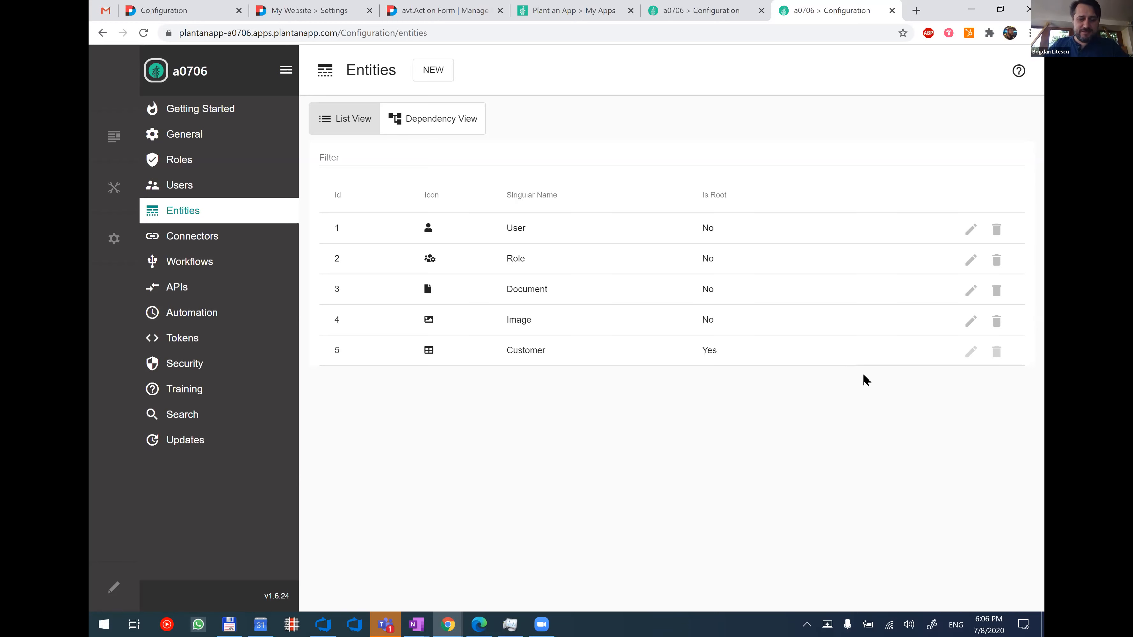
Switch to the Google Slides presentation to review the "Major Highlights in 1.6" slide, and return to the app configuration.
key(alt+Tab)
key(alt+Tab)
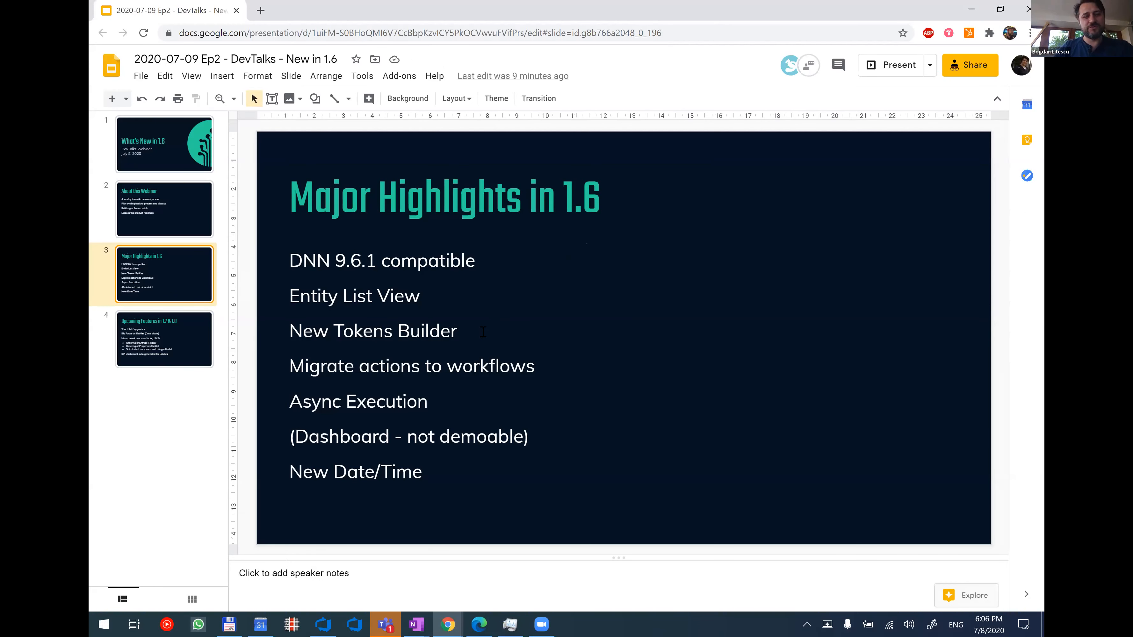
click(483, 331)
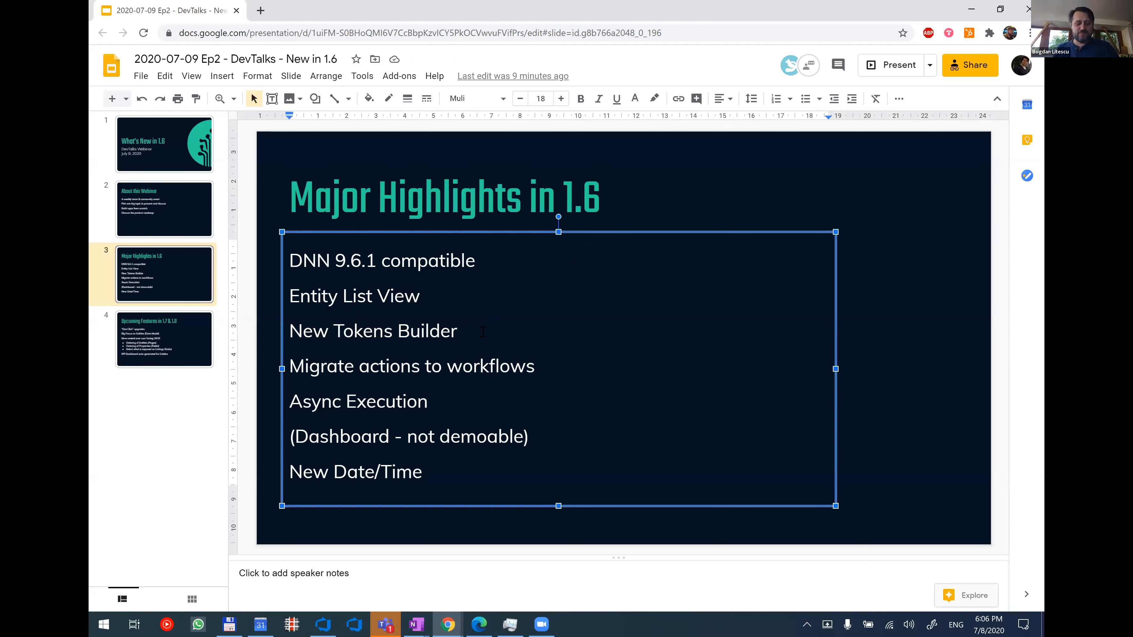
key(alt+Tab)
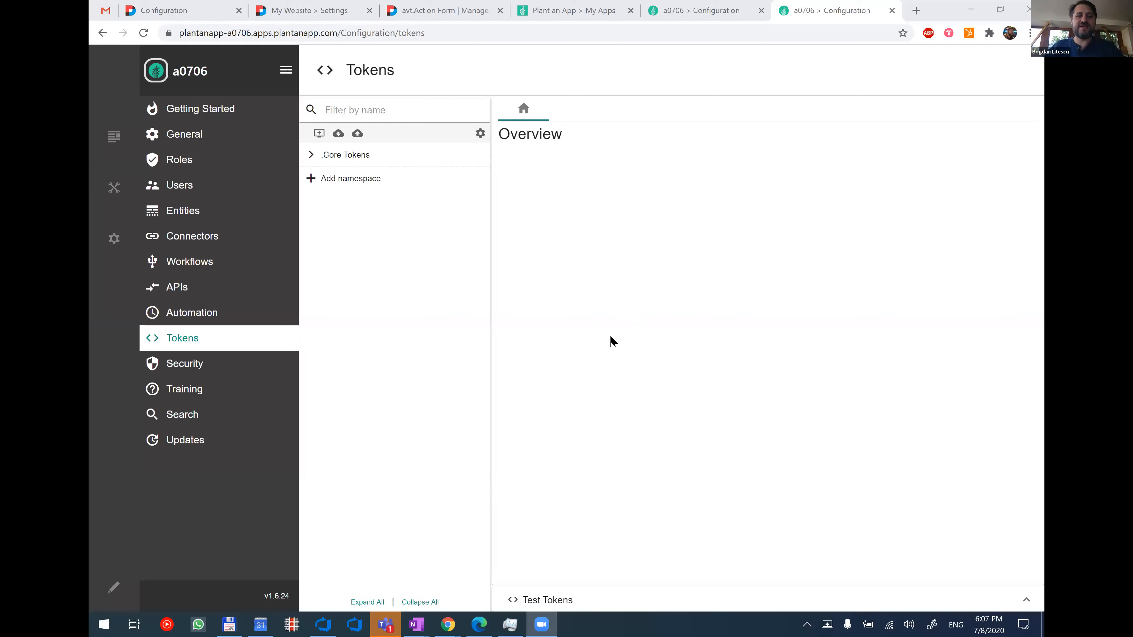
View the Automation and General configuration pages and return to the Tokens page.
click(221, 316)
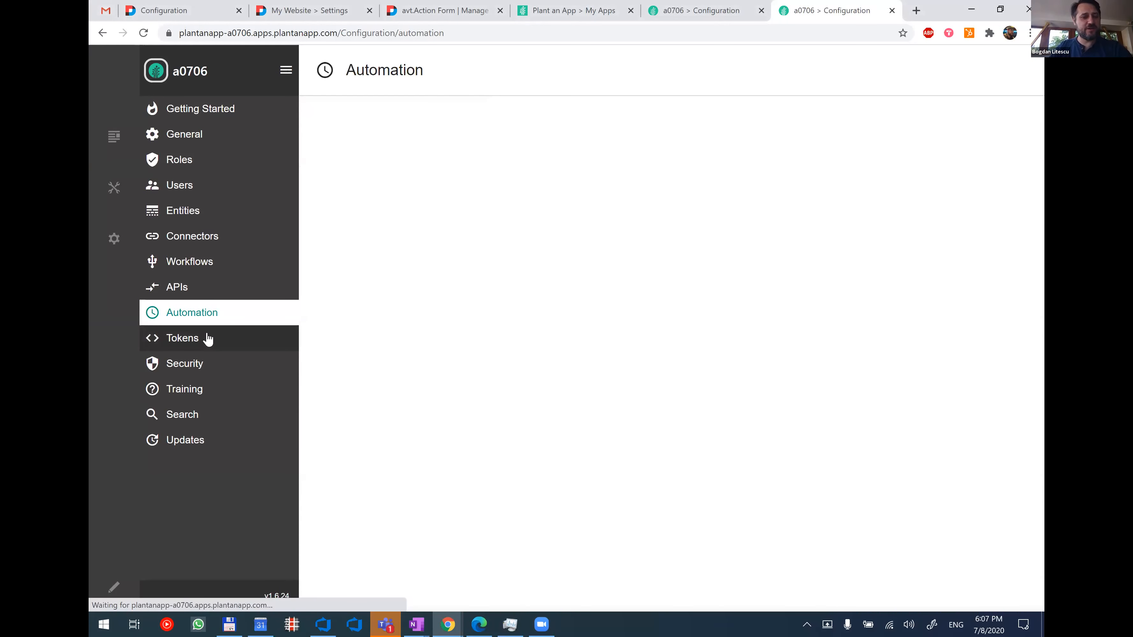
click(227, 142)
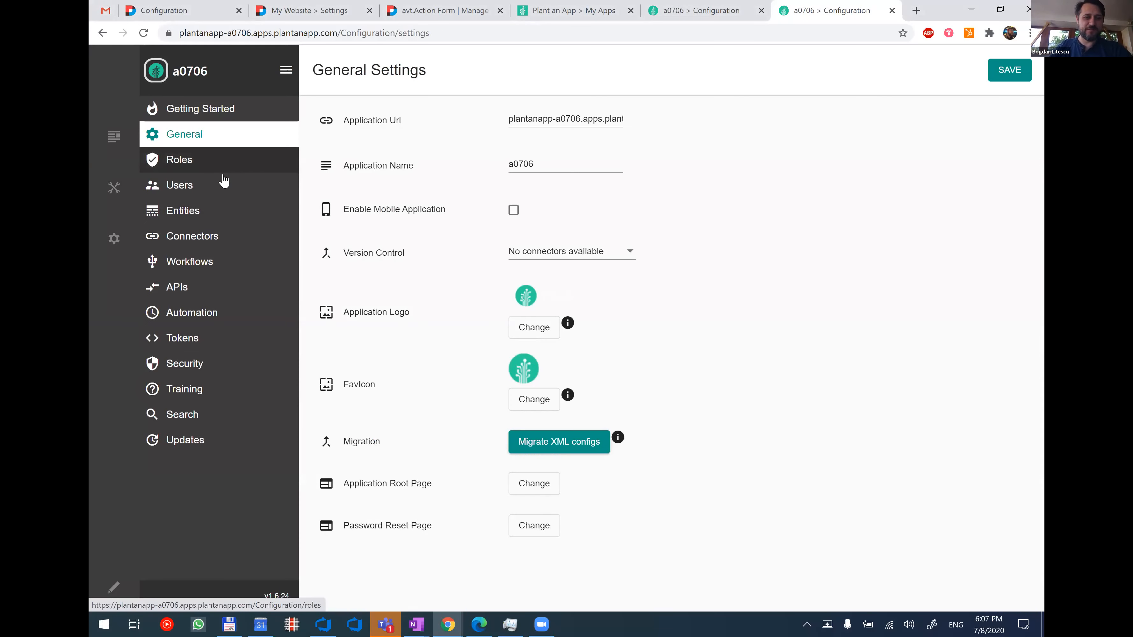
click(214, 350)
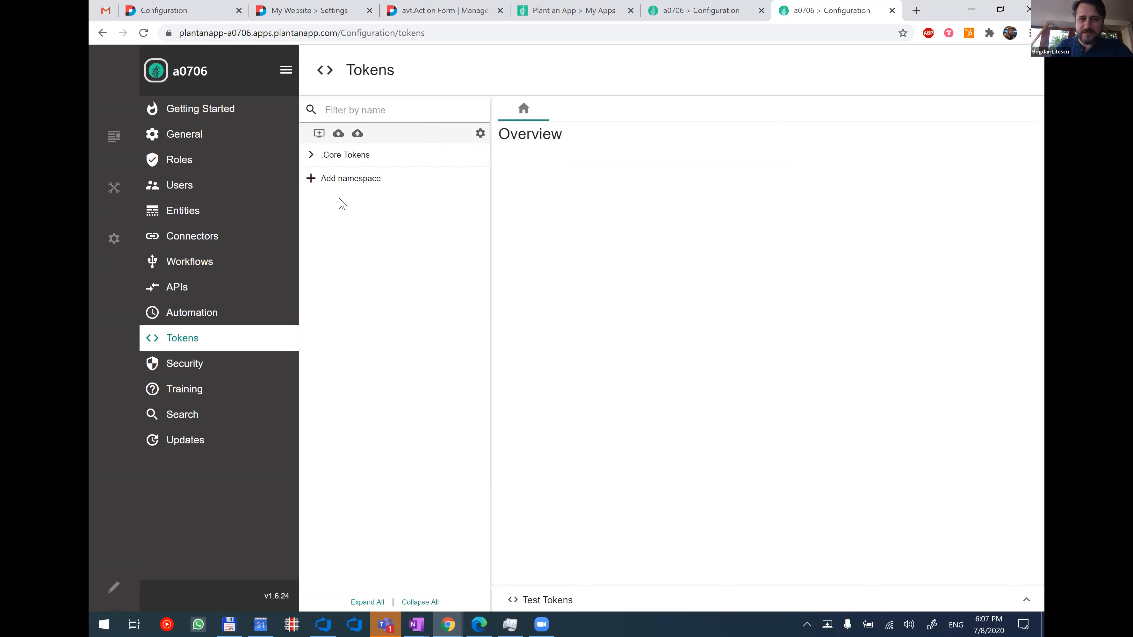
Create a new token namespace named "My".
click(339, 180)
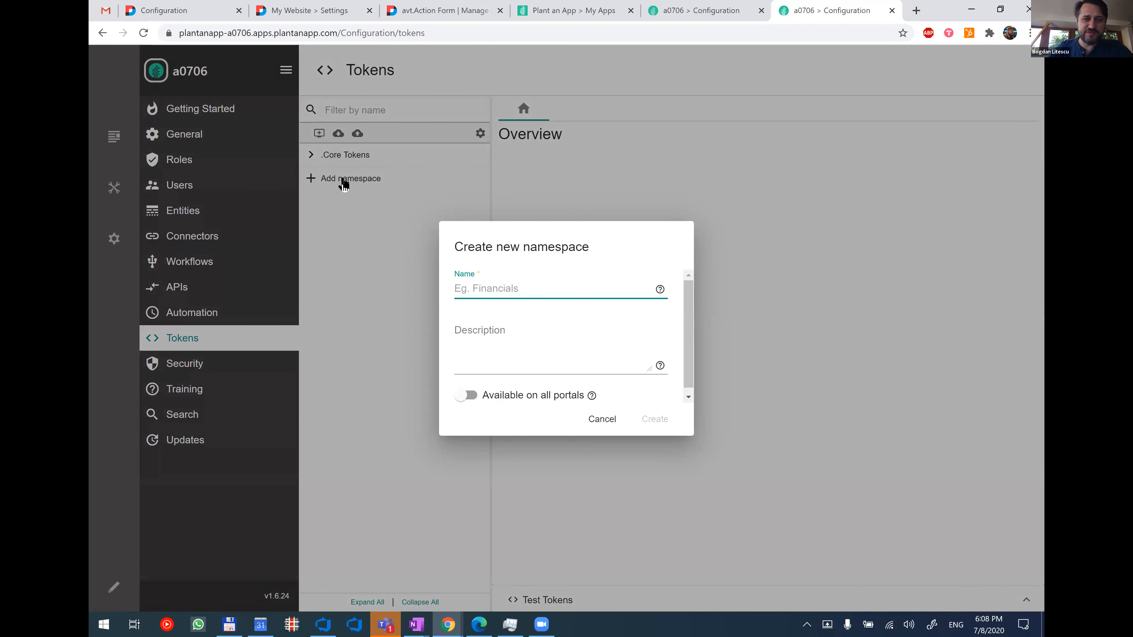
click(351, 183)
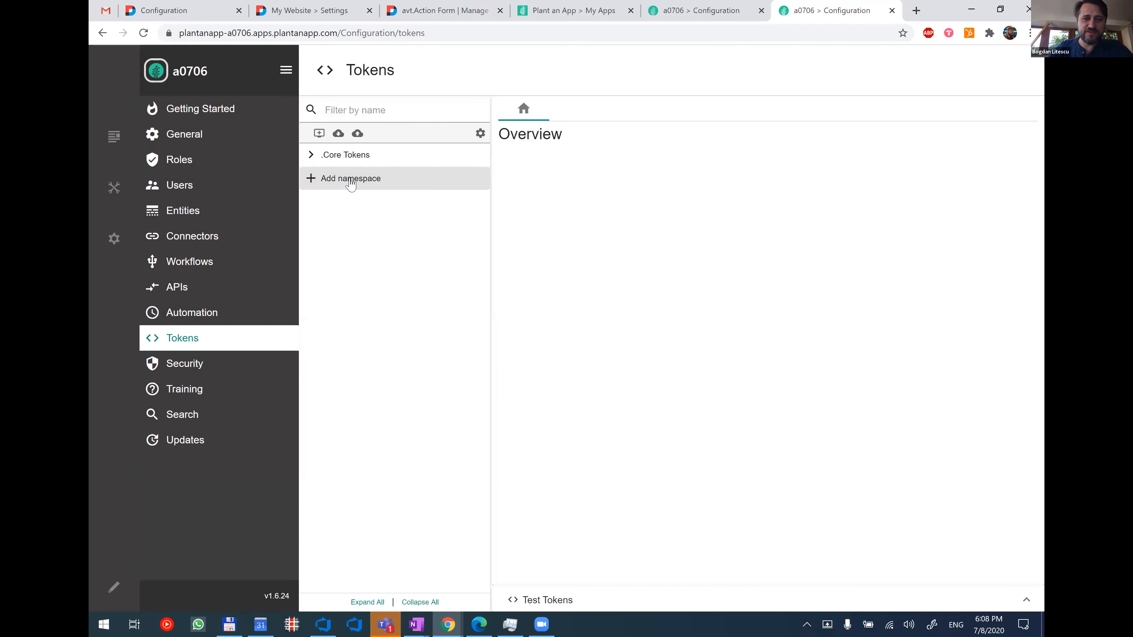
click(317, 135)
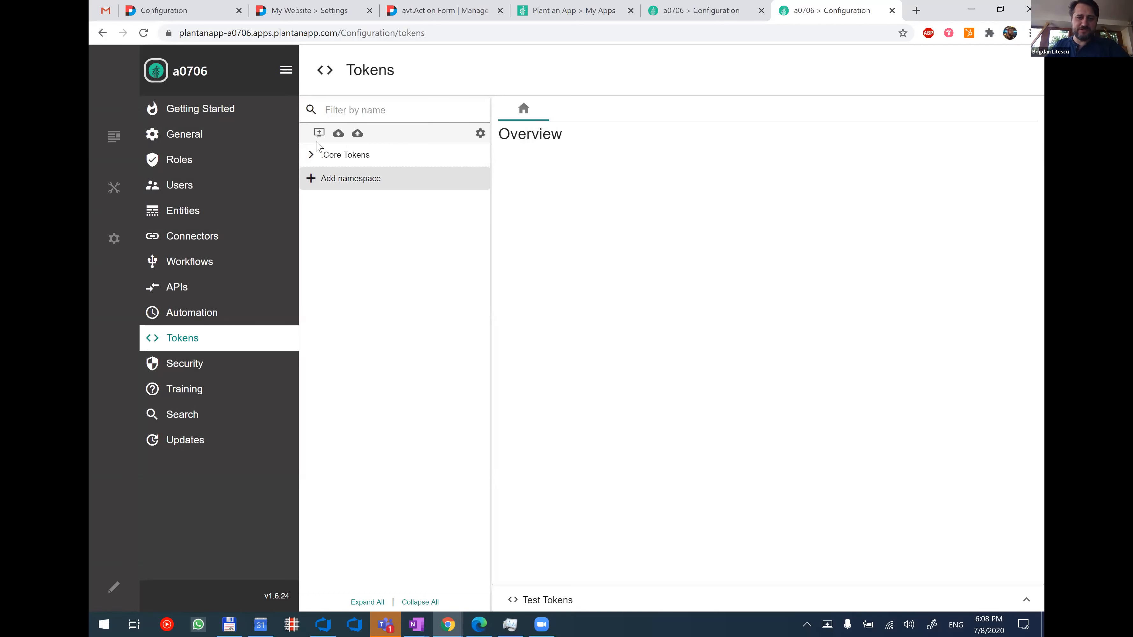
text(My)
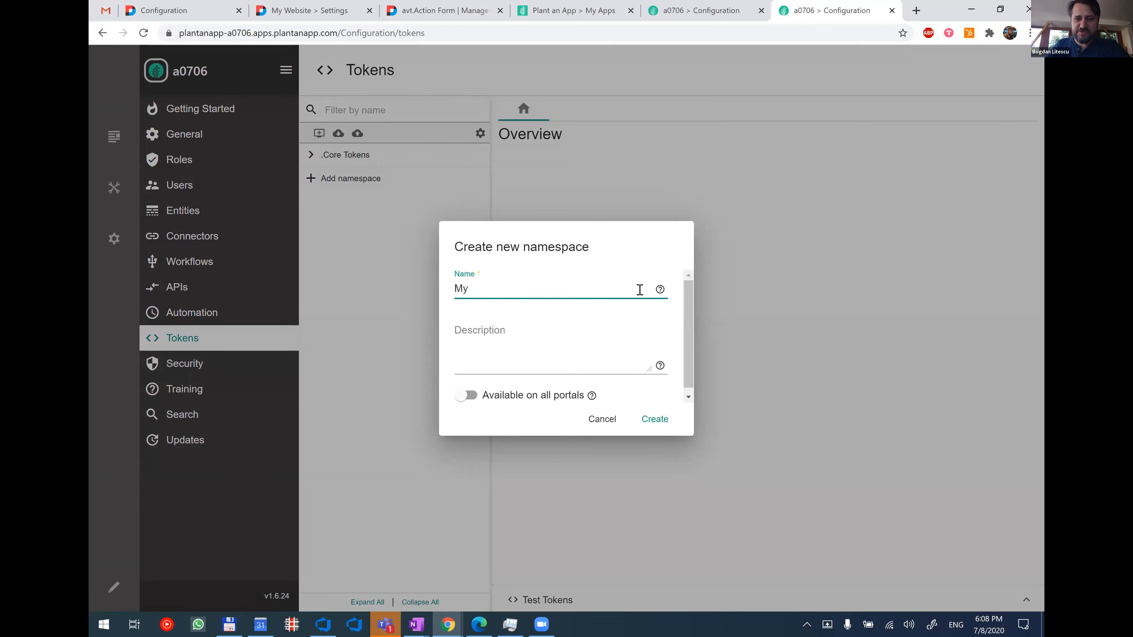
mouse_move(661, 290)
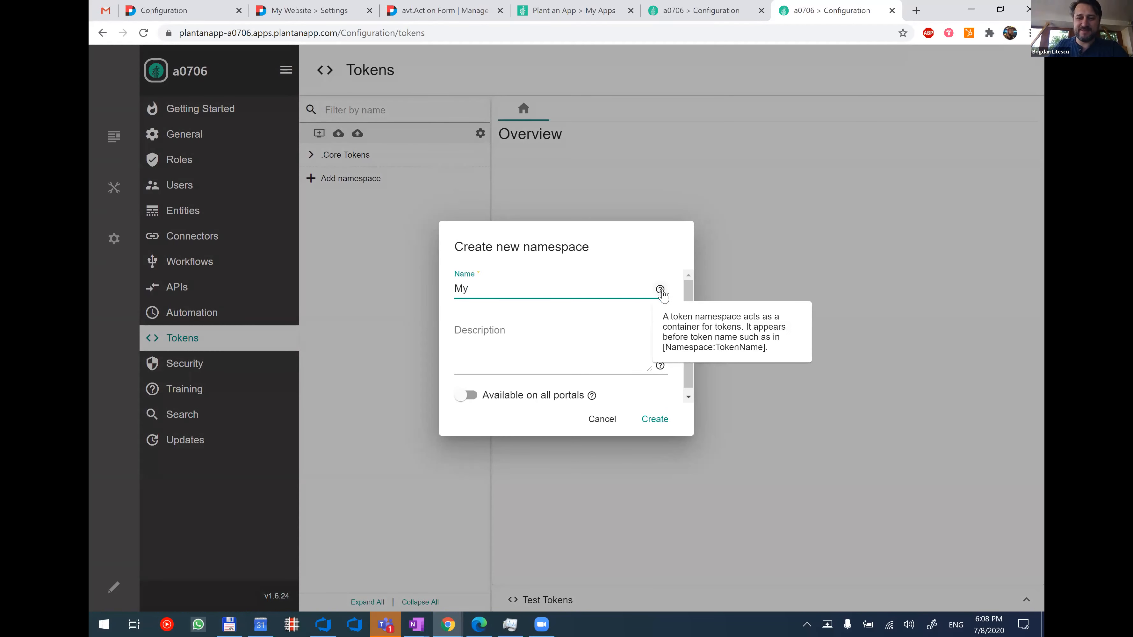
click(666, 429)
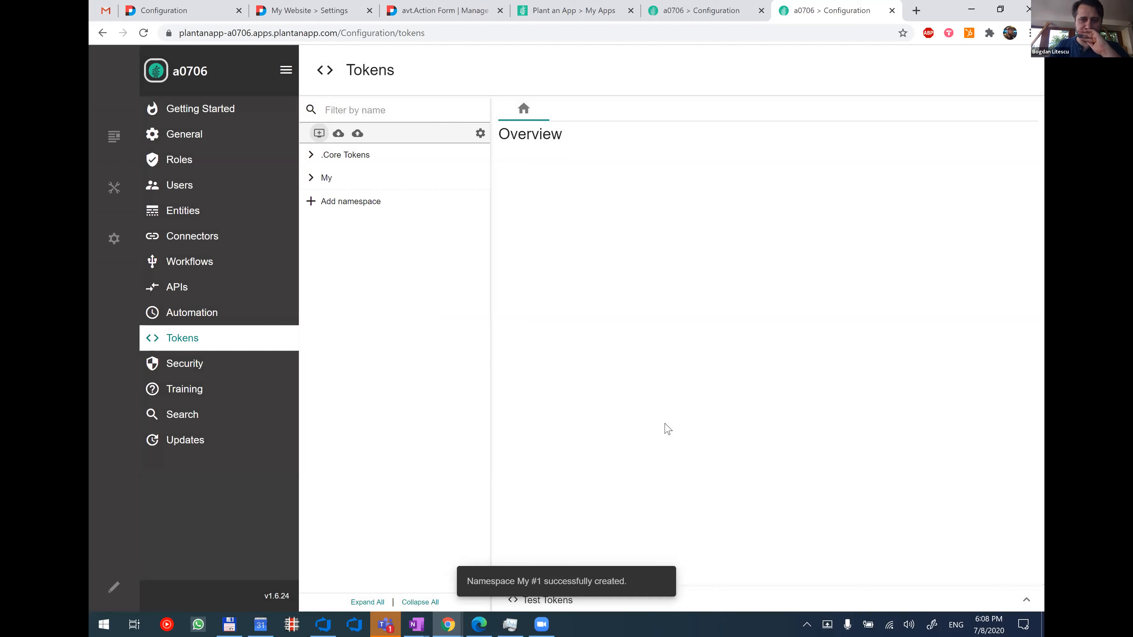
Add a new token to the My namespace and name it "Script".
click(332, 180)
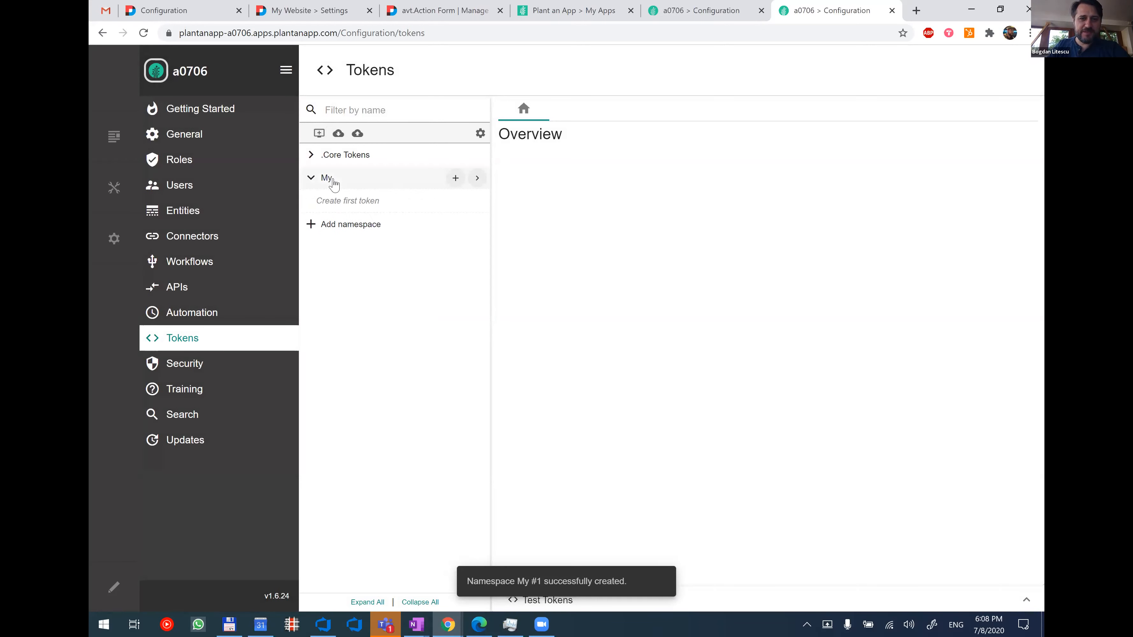
click(453, 179)
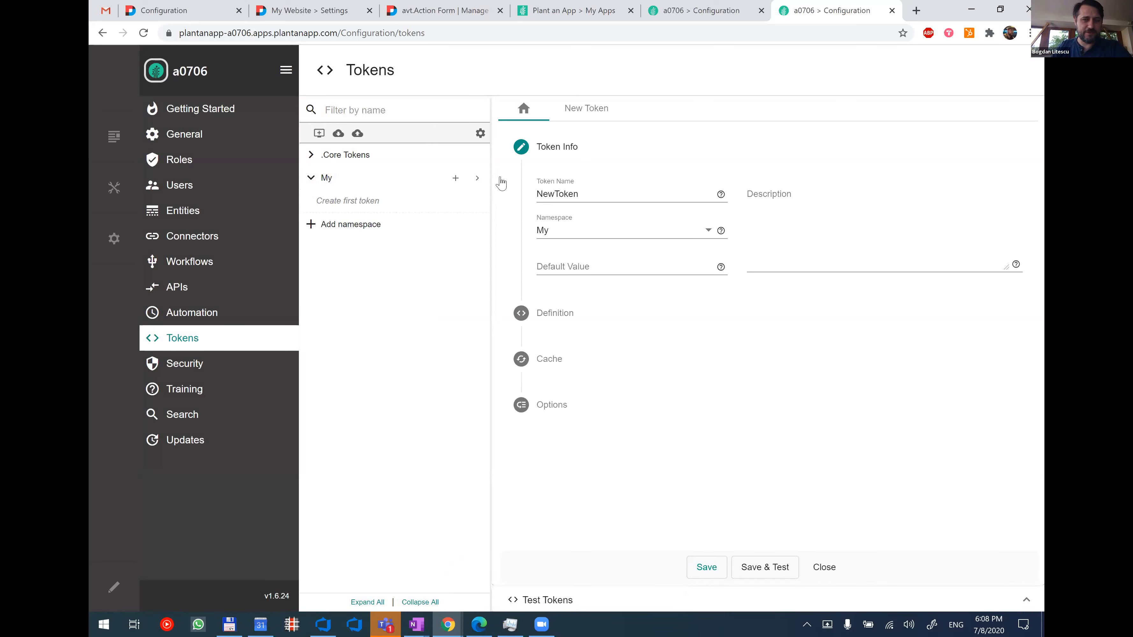
click(611, 119)
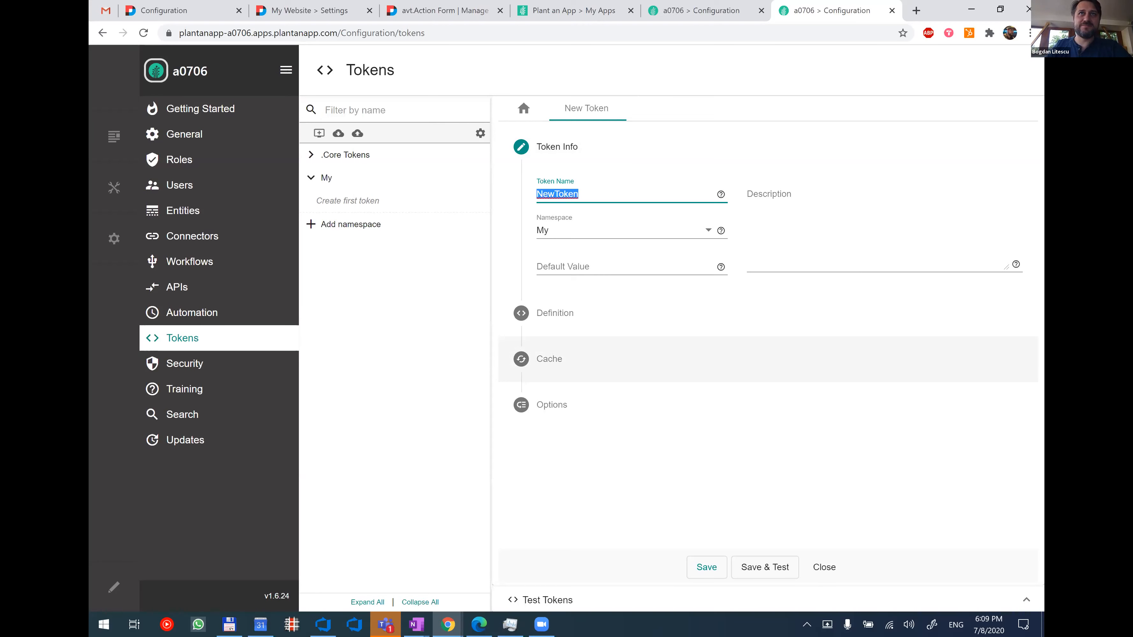
key(alt+Tab)
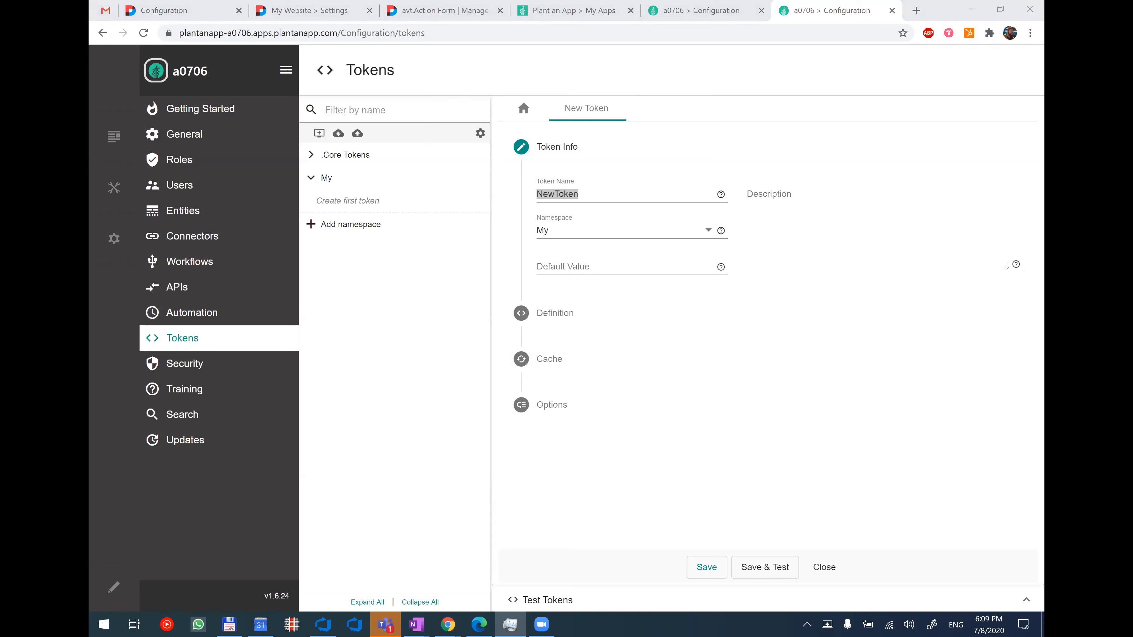
drag(593, 192, 515, 193)
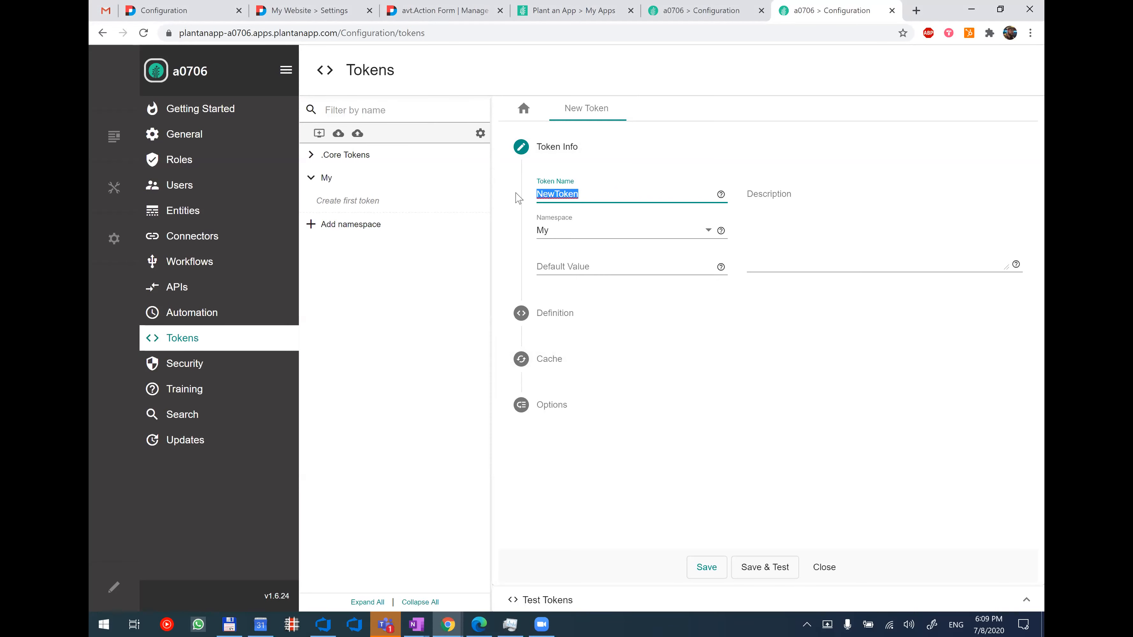
text(M)
key(BackSpace)
text(Script)
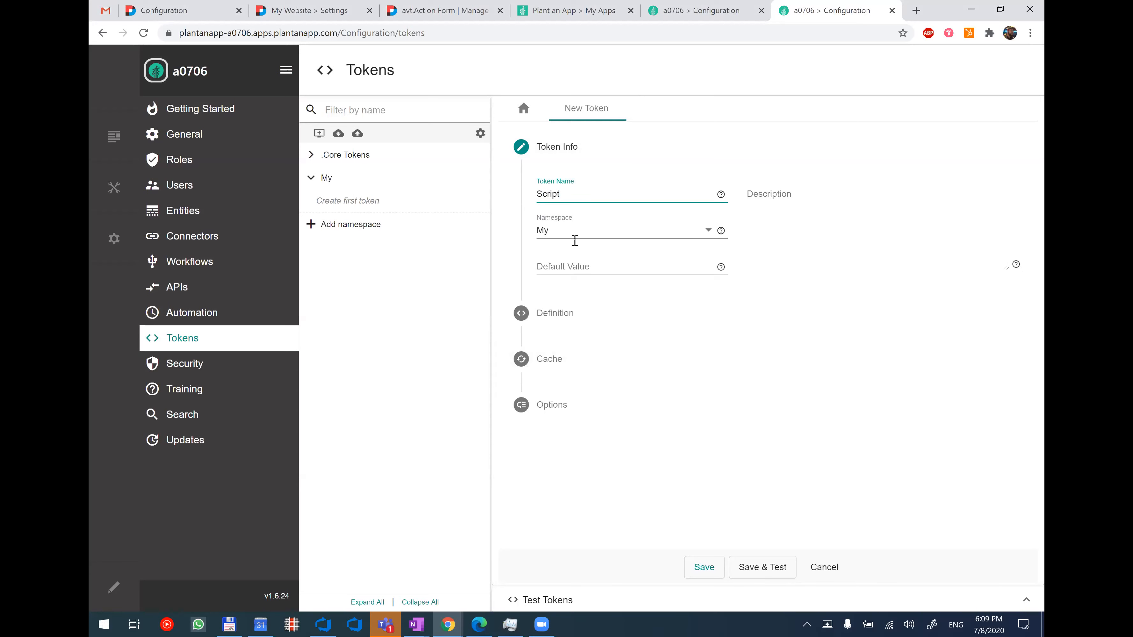
Define the token as a Razor Script and start its script with an empty @{ } code block followed by blank lines.
click(720, 317)
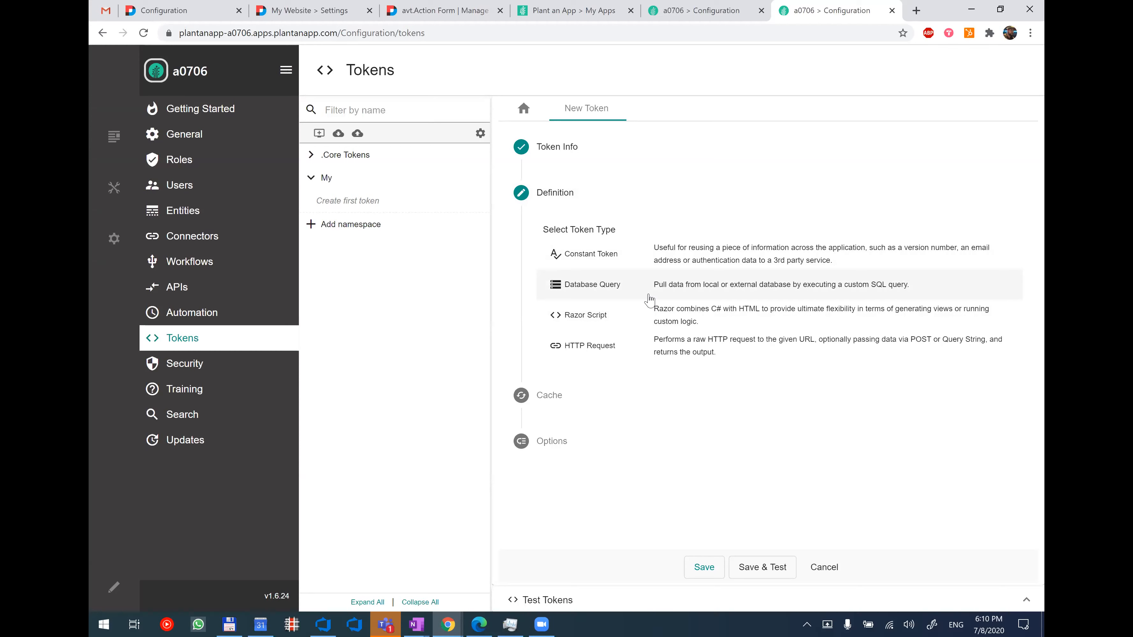
click(697, 315)
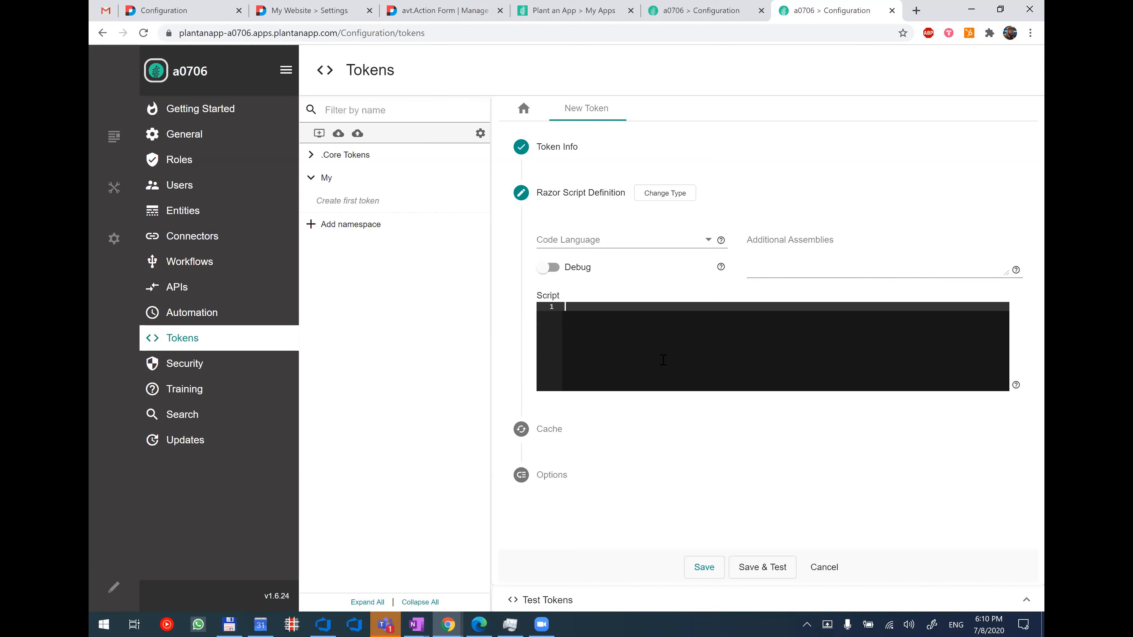
text(@{)
key(Return)
key(Return)
text(})
key(Return)
key(Return)
key(Return)
key(Return)
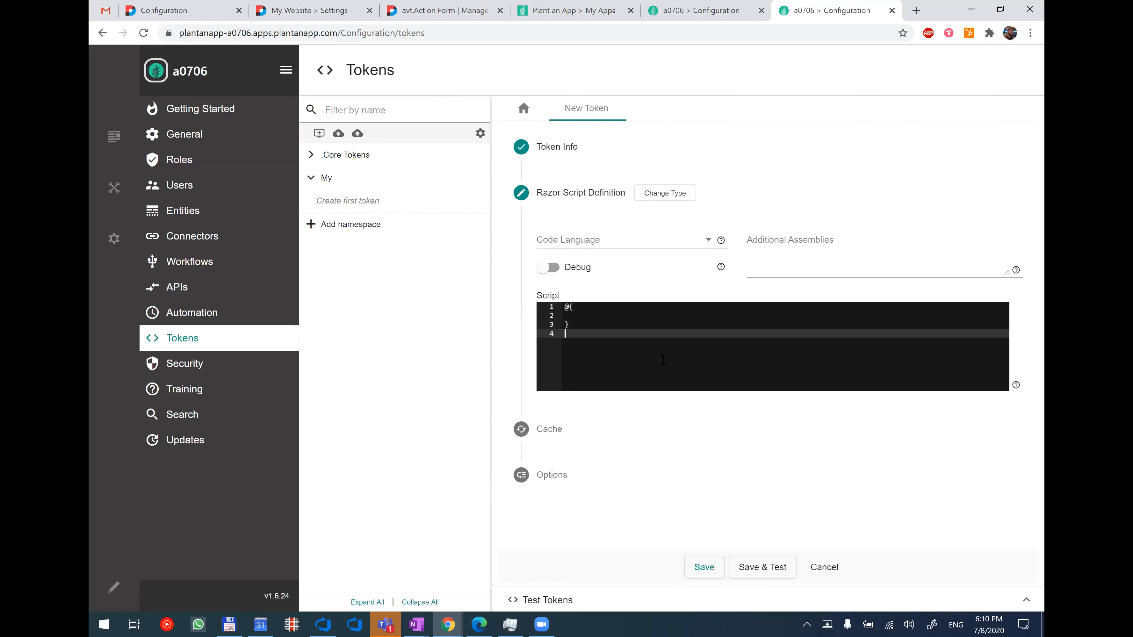
key(Return)
key(Return)
key(Return)
key(Return)
key(Return)
key(Return)
key(Return)
key(Return)
key(Return)
key(Return)
key(Return)
key(Return)
key(Return)
key(Return)
key(Return)
key(Return)
key(Return)
key(Return)
key(Return)
key(Return)
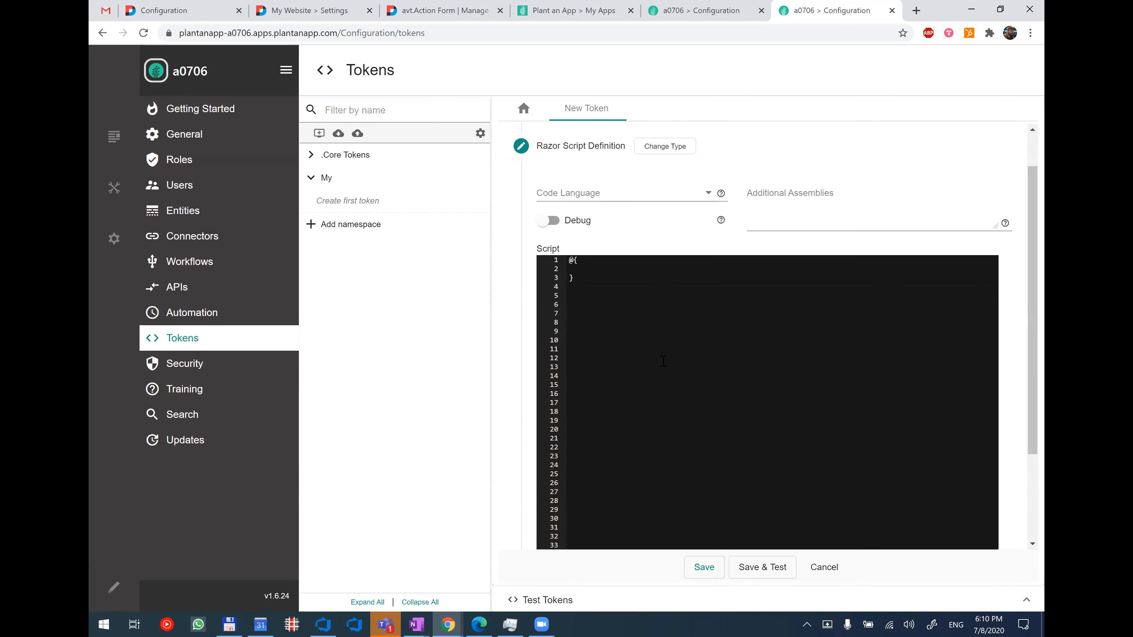
scroll(694, 378, down, 1)
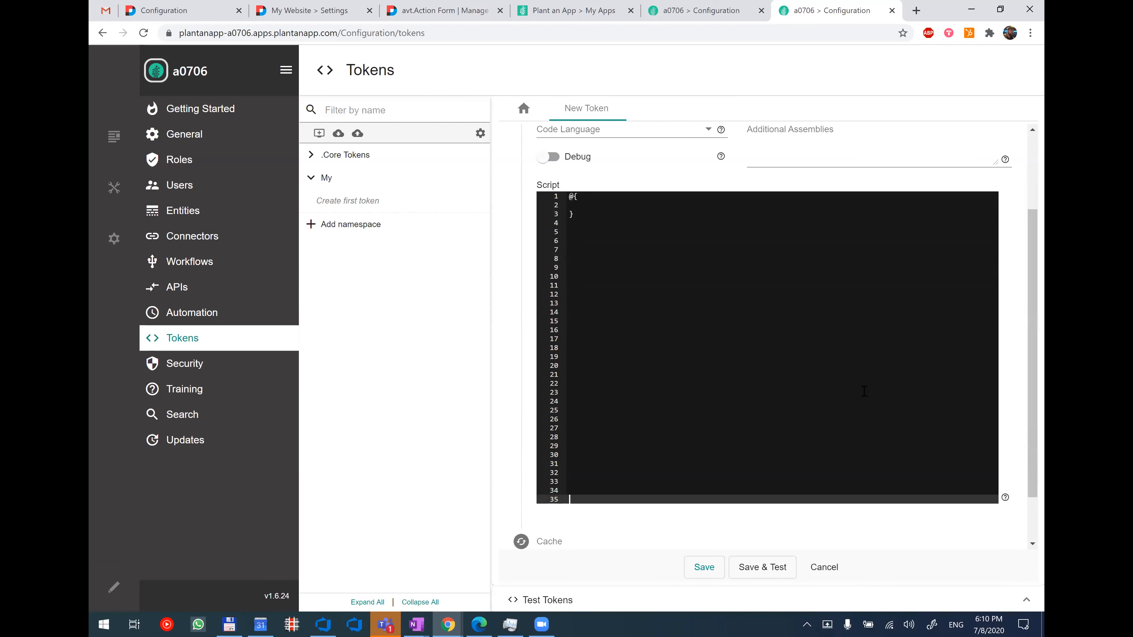
scroll(611, 319, up, 1)
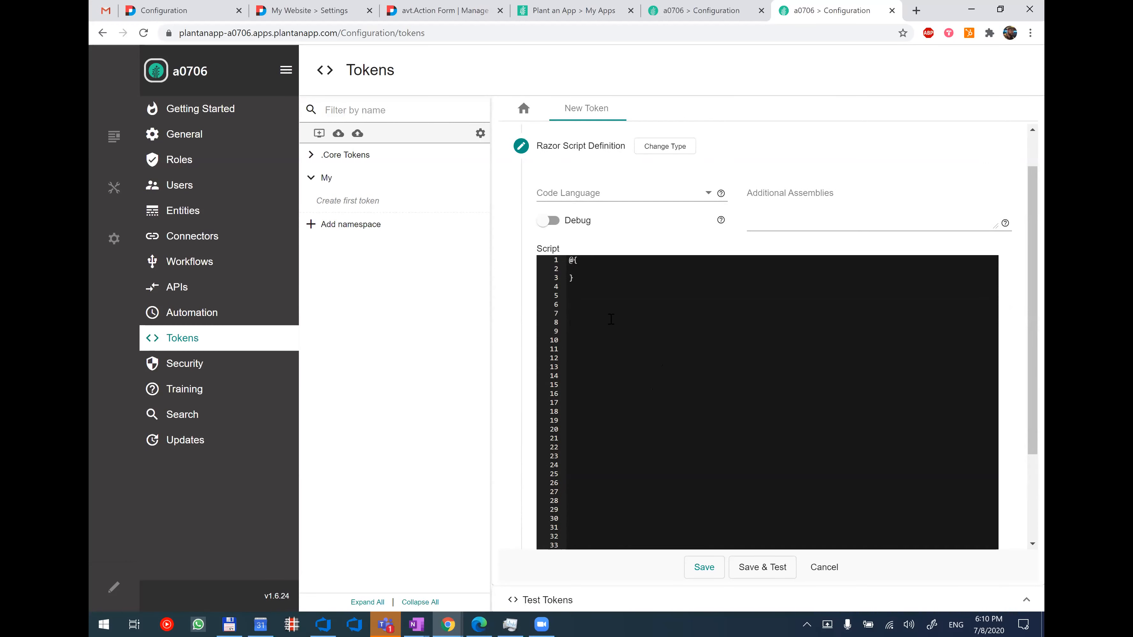
Declare var a = "asd"; inside the script's code block and output it below with <b>@a</b>.
click(608, 271)
text(var )
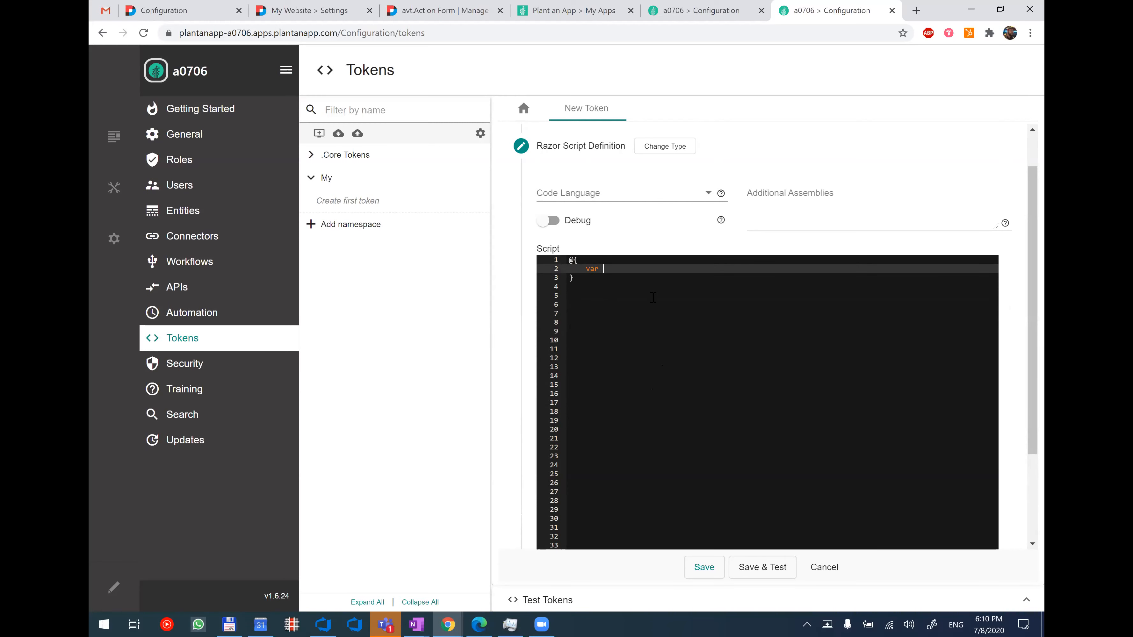
text(a = "asd";)
key(Down)
key(Down)
key(Down)
text(<b)
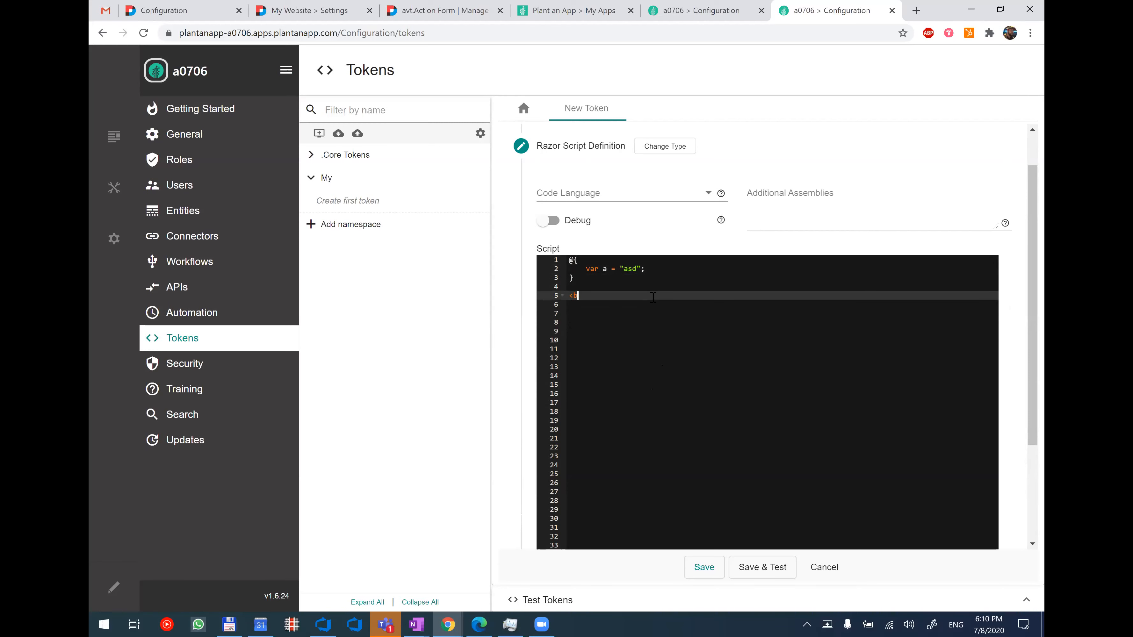
text(>@a</b>)
key(Down)
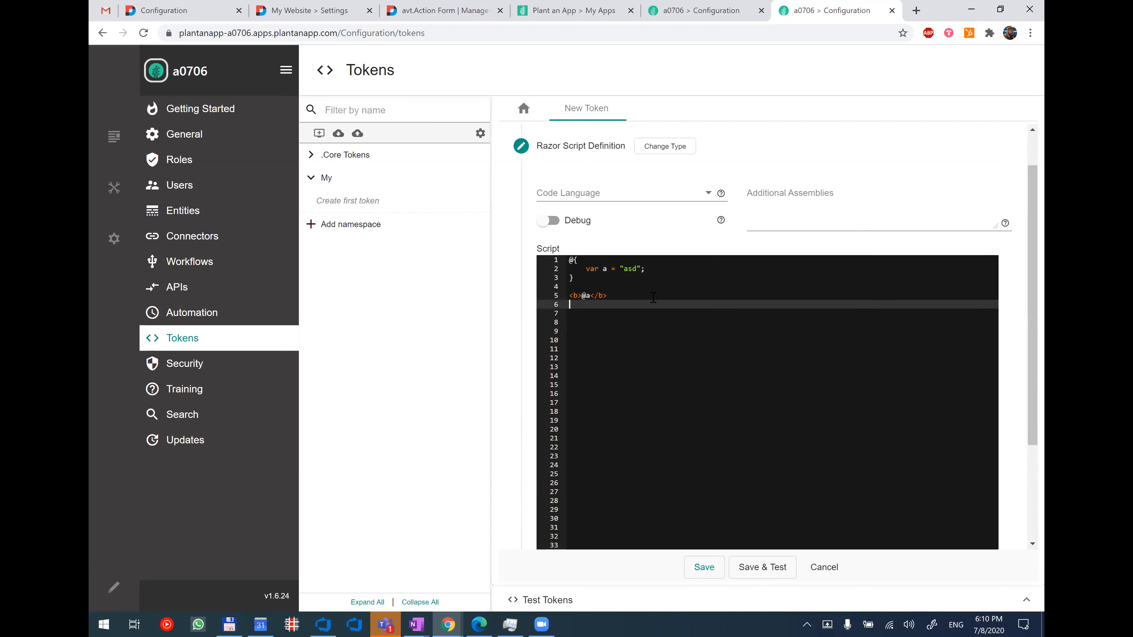
Set the script's code language to C# and open the token's cache settings.
scroll(781, 288, down, 2)
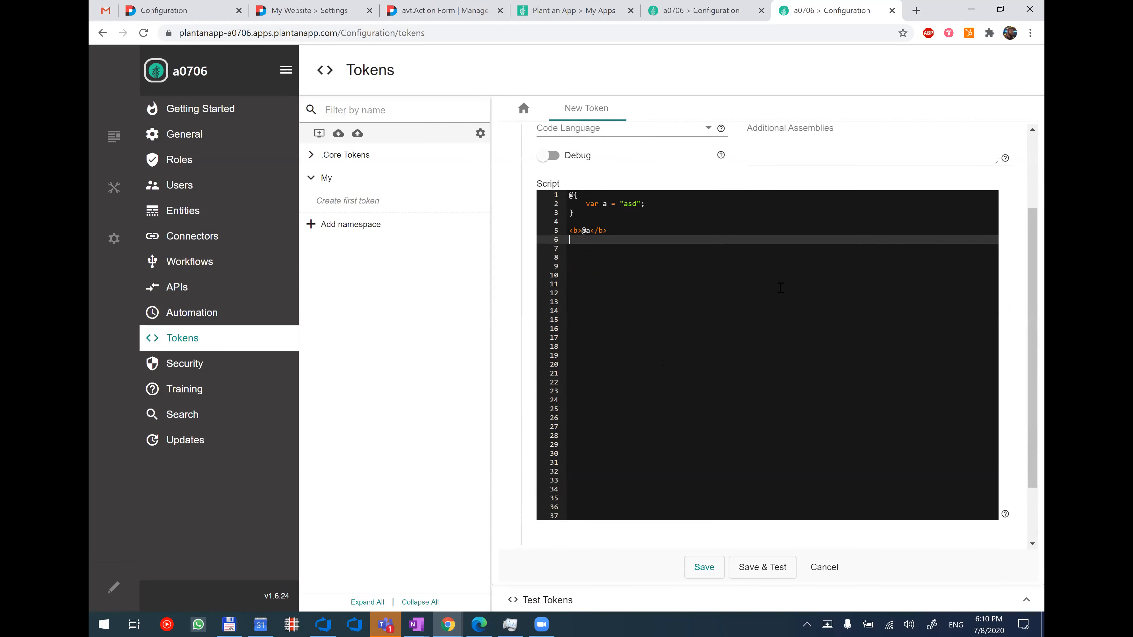
scroll(780, 287, down, 2)
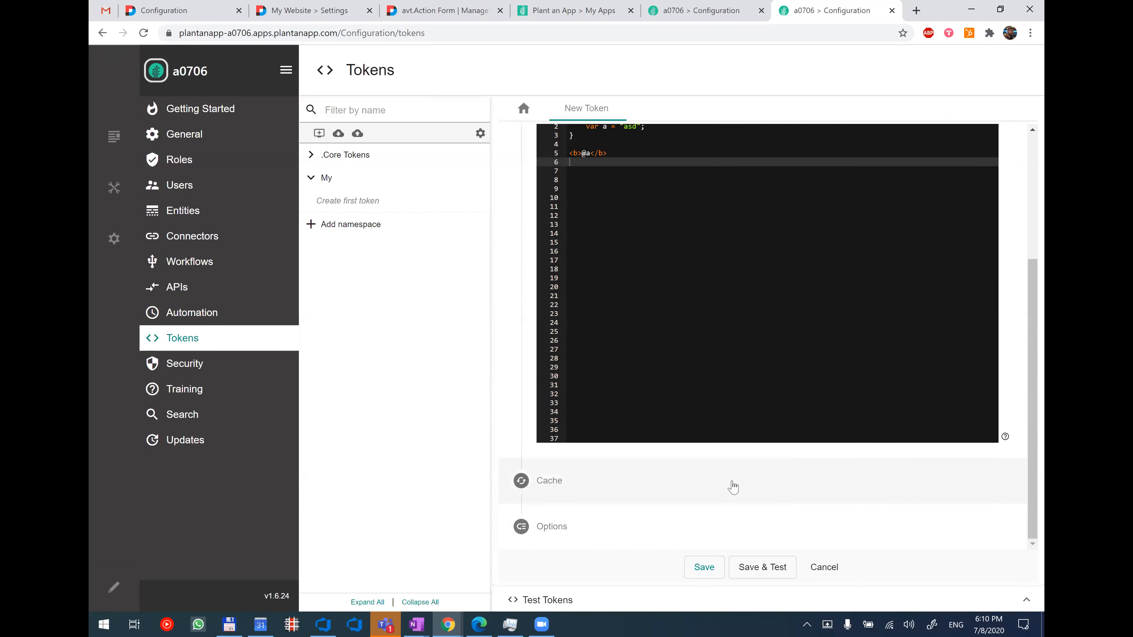
scroll(732, 487, up, 3)
click(708, 177)
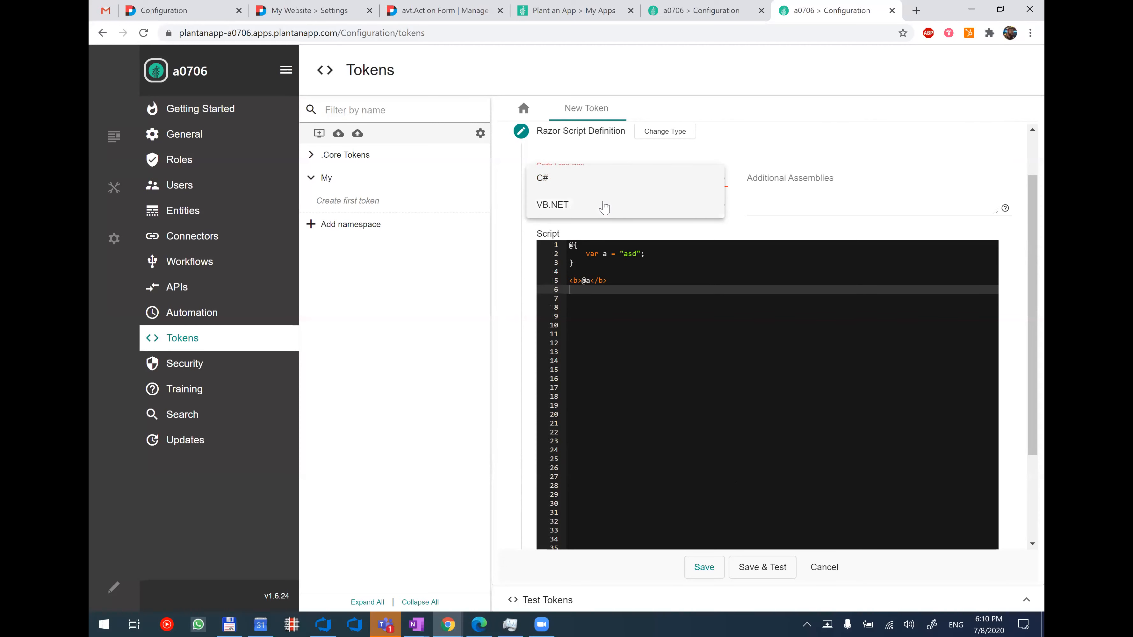
click(598, 186)
scroll(653, 330, down, 3)
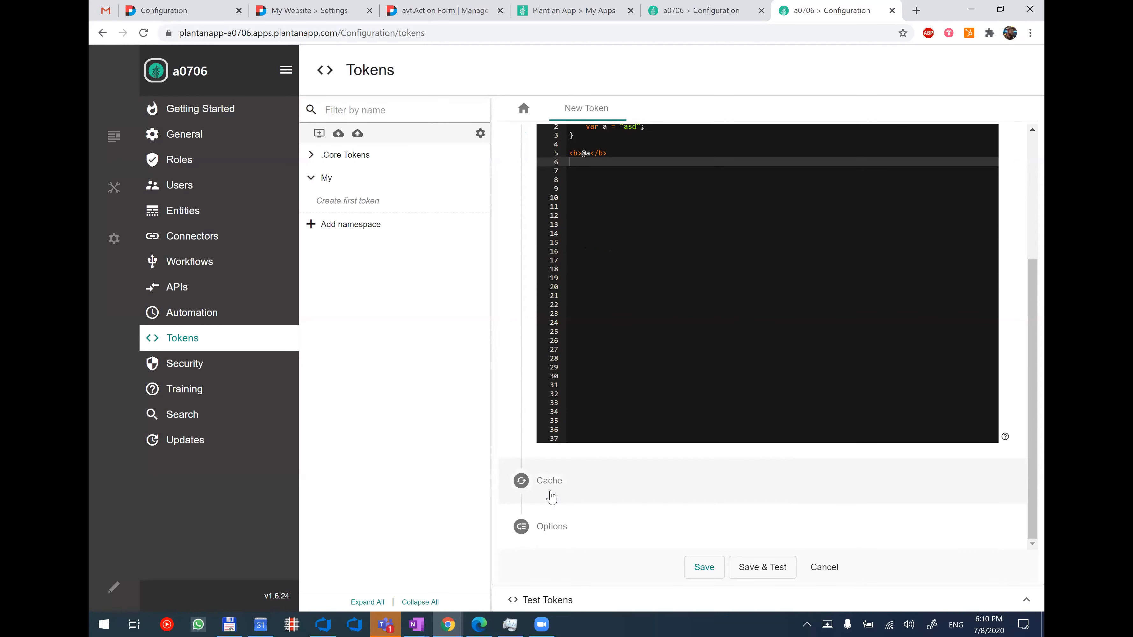
click(572, 478)
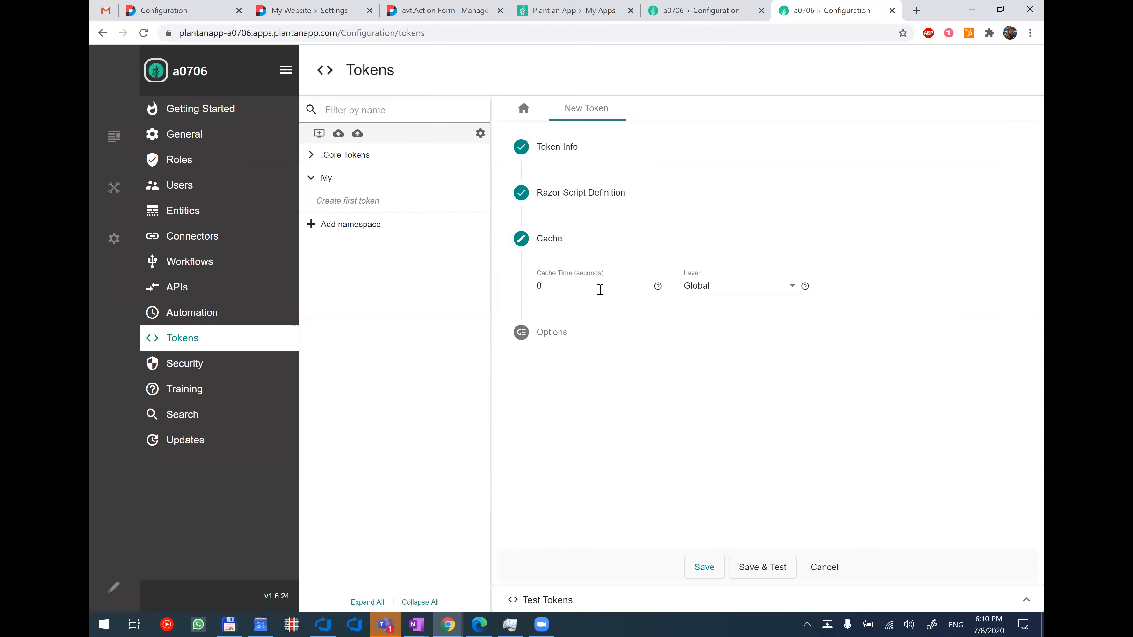
Set the token's cache time to 100 seconds and review its Razor Script definition and token info.
drag(577, 286, 524, 290)
text(100)
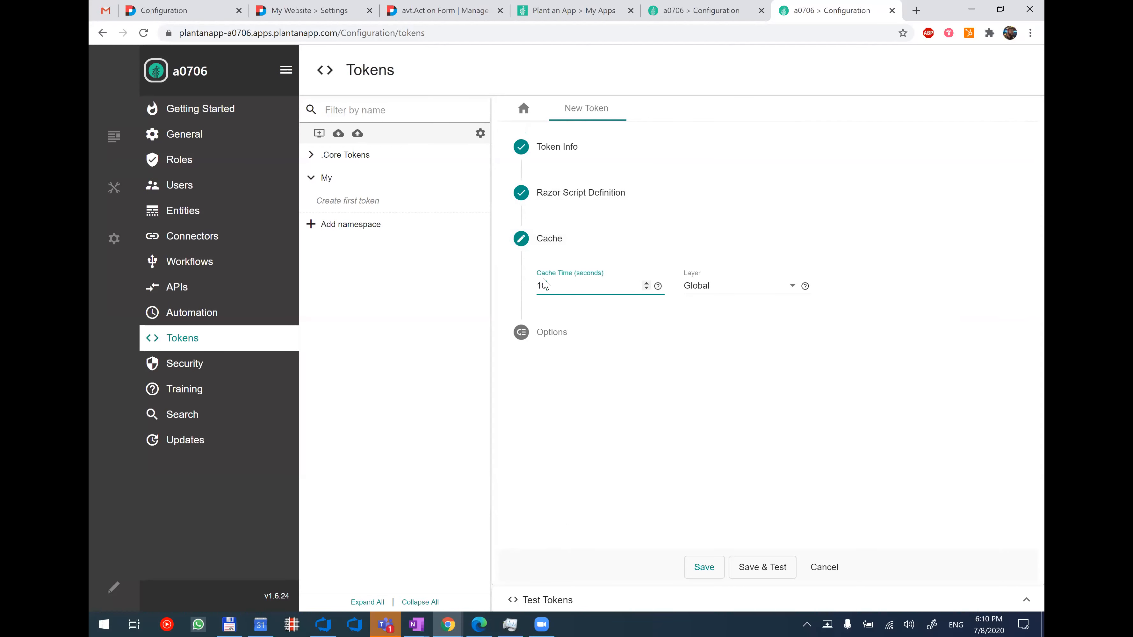
click(643, 198)
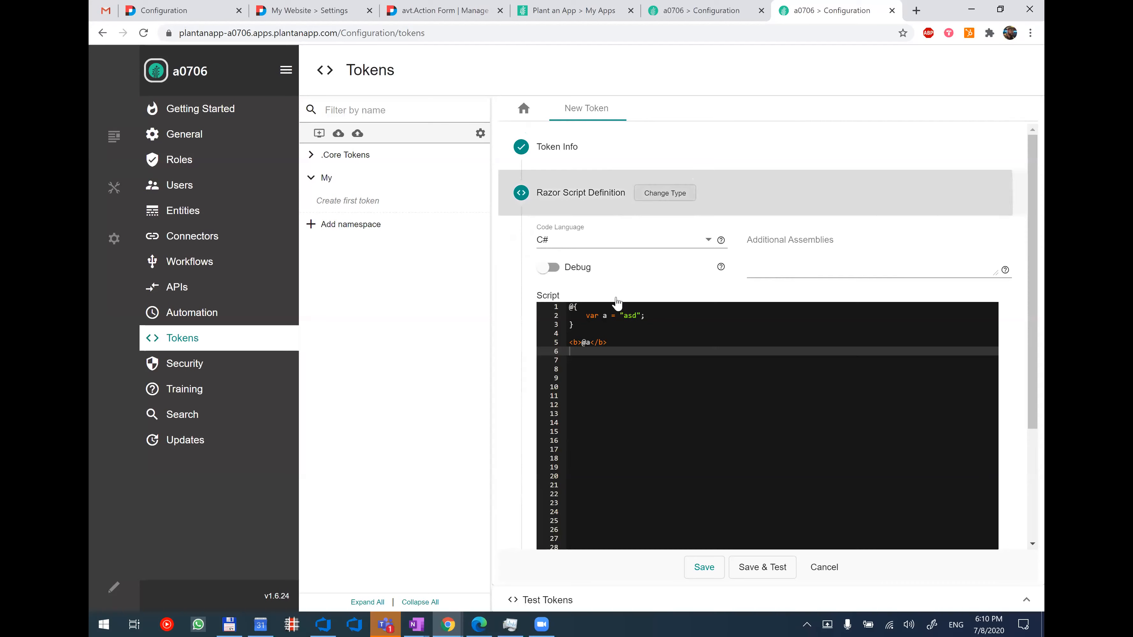
scroll(620, 451, down, 4)
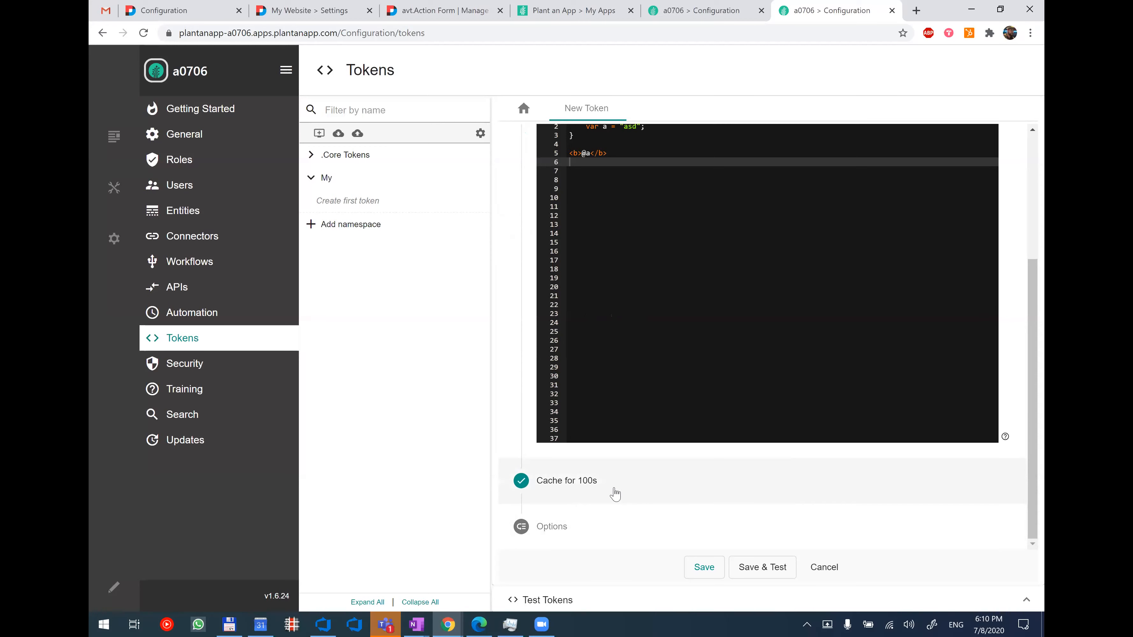
scroll(602, 494, up, 4)
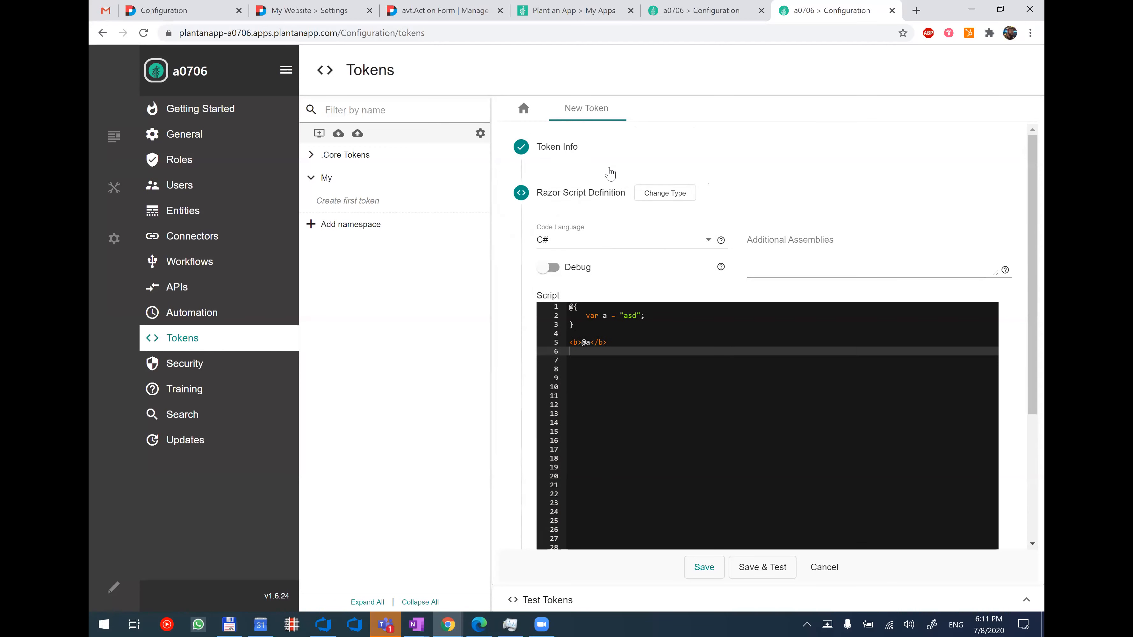
click(584, 156)
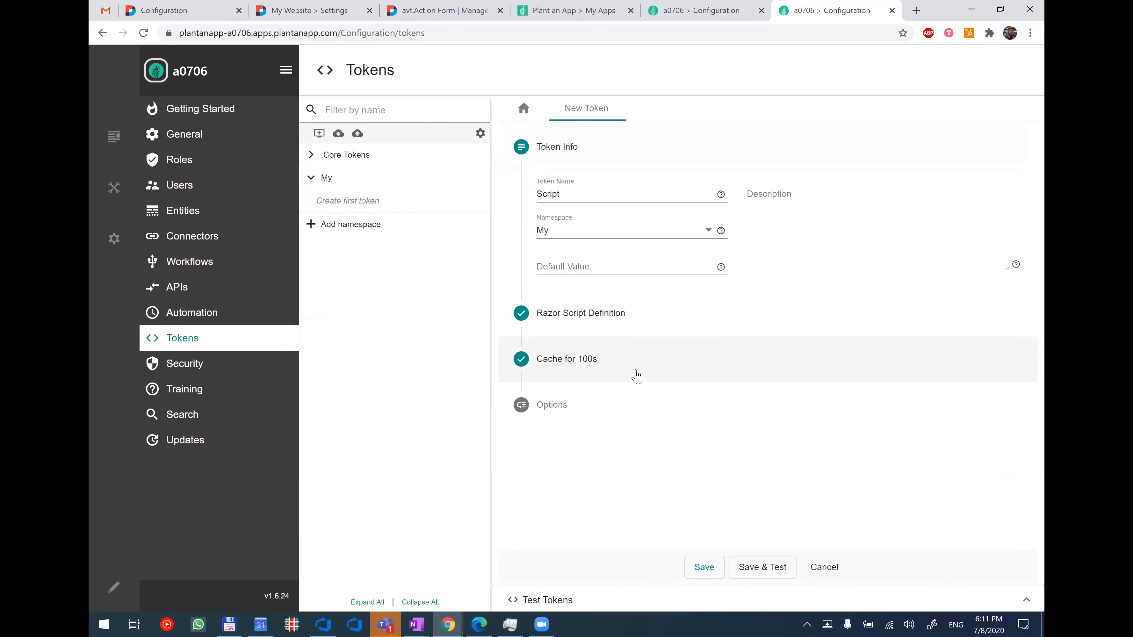
Save and test the token, retest it with "something" added after [My:Script], and close the token.
click(762, 569)
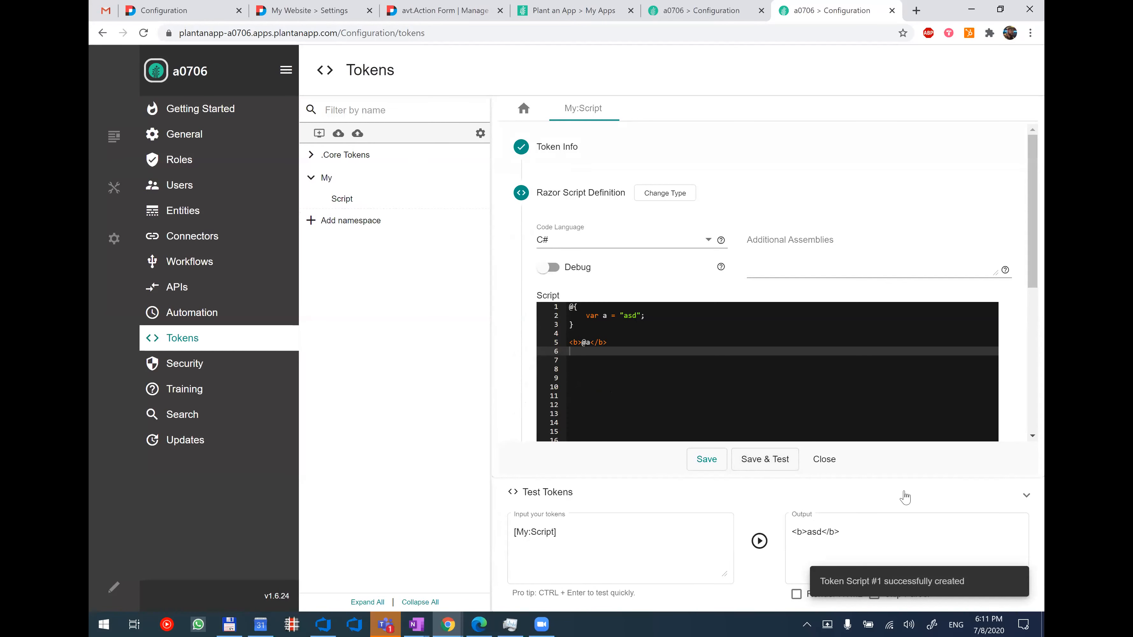
click(679, 549)
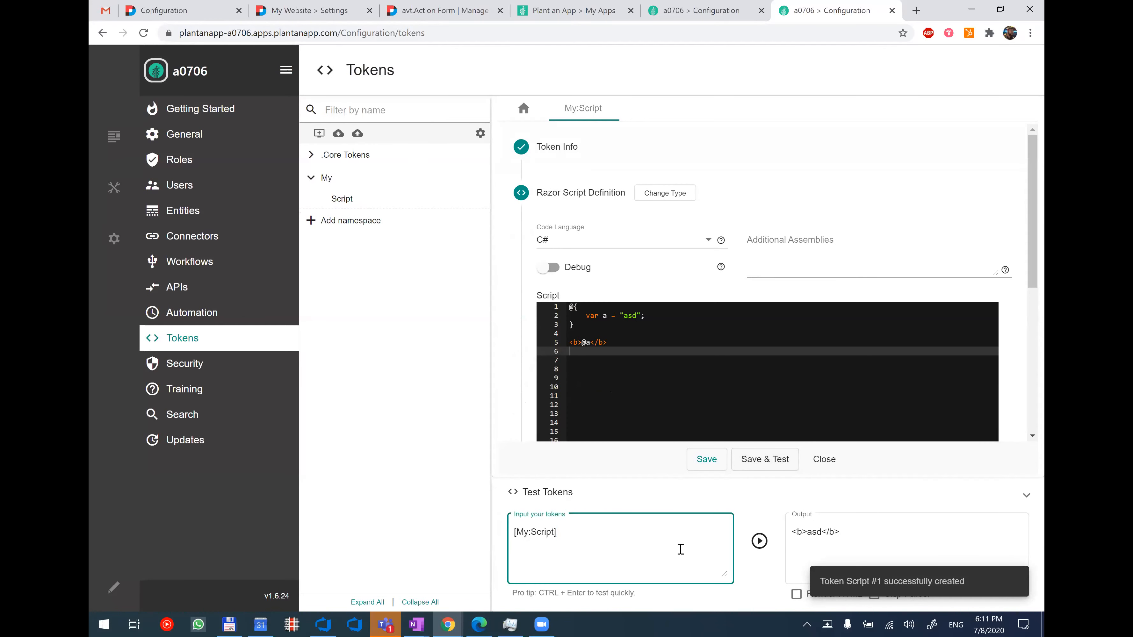
click(759, 541)
click(652, 543)
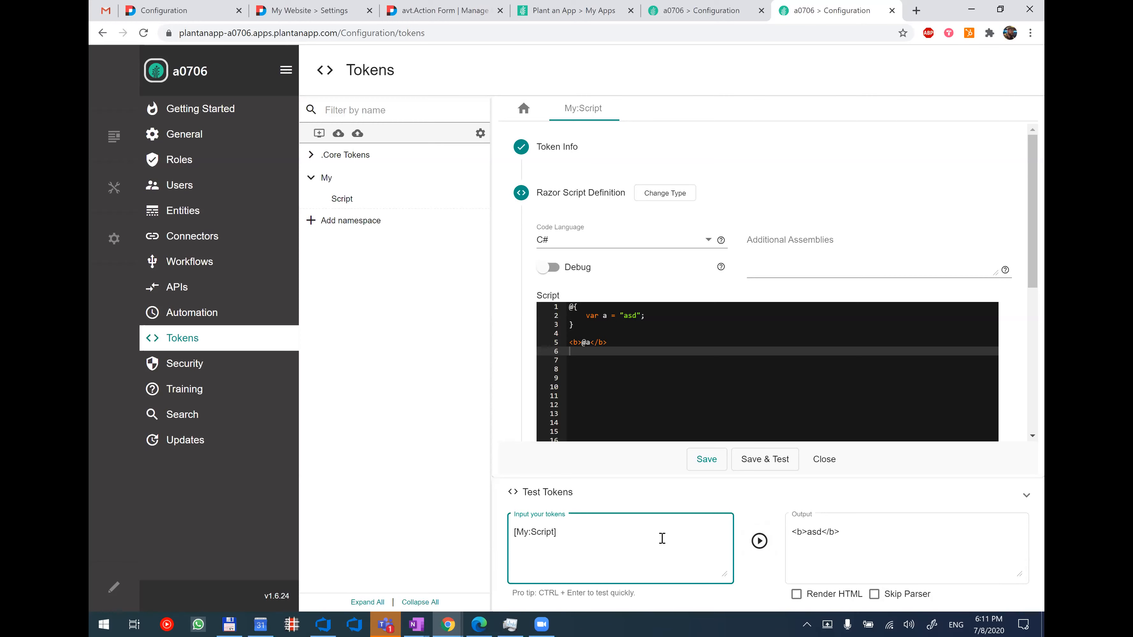
text(something)
key(ctrl+Return)
click(824, 459)
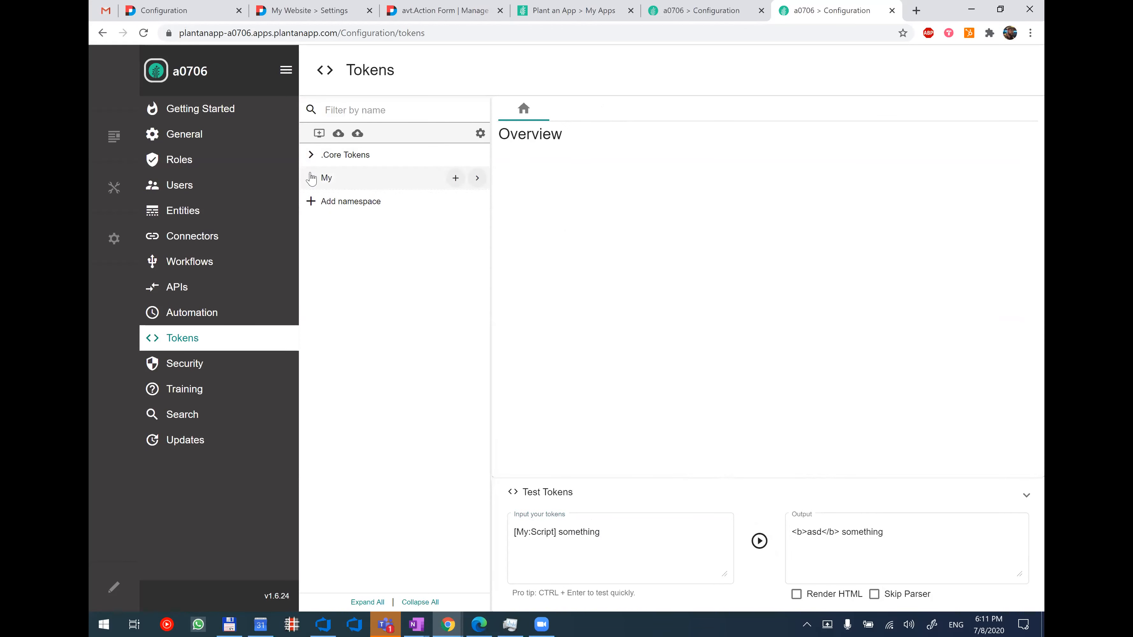
View the My namespace's details and open its Script token for editing, closing the editor without changes.
click(477, 178)
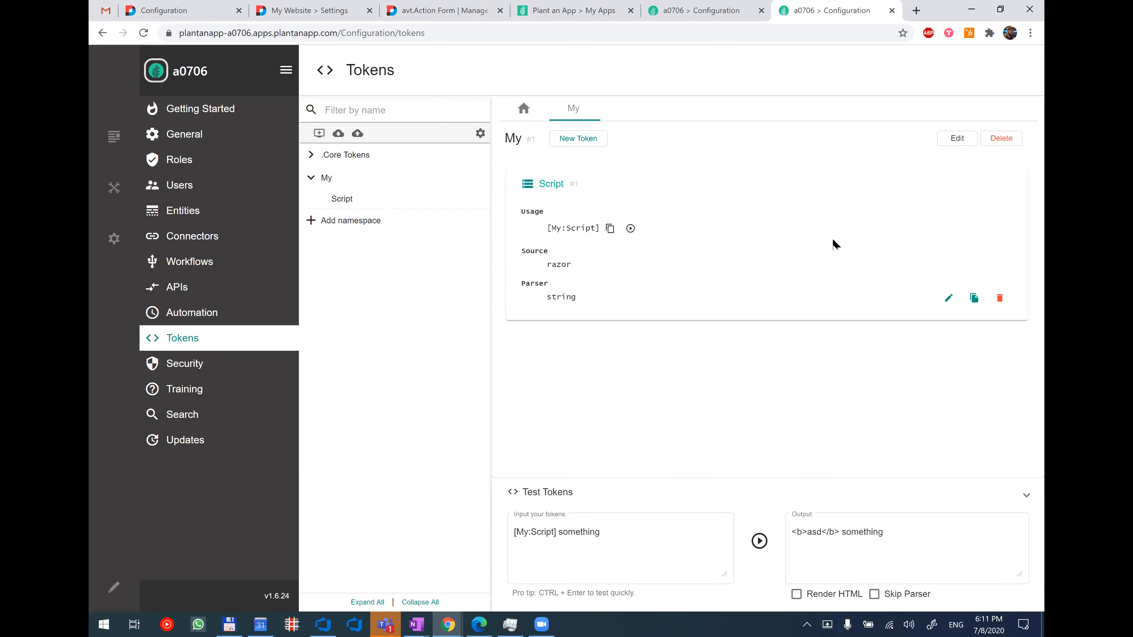
click(947, 299)
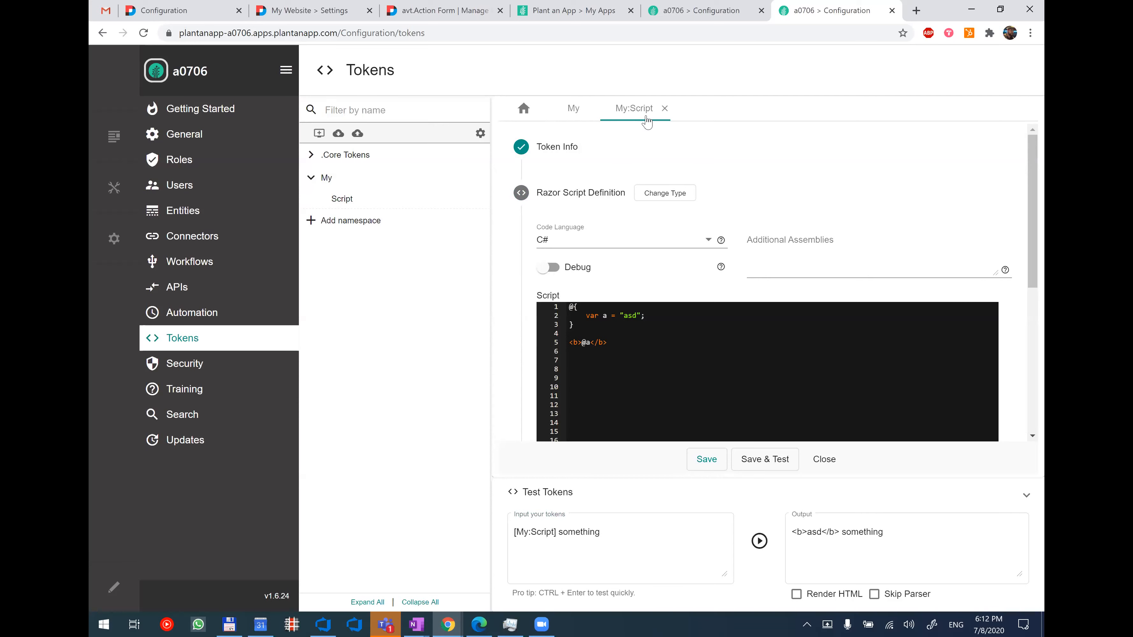
click(664, 109)
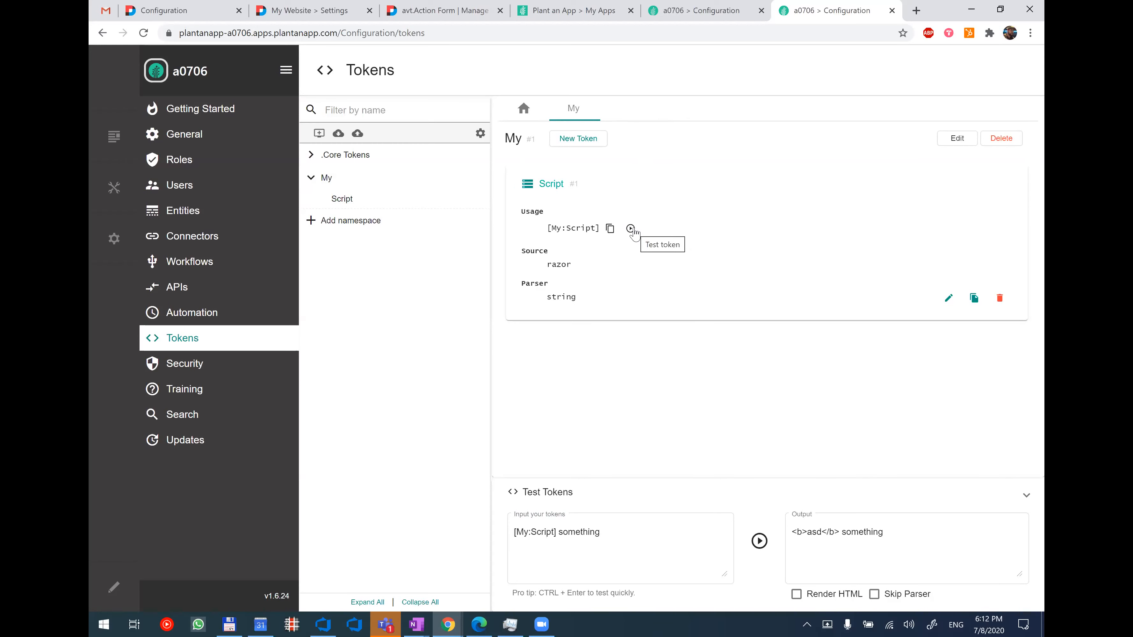
Test the Script token from the My namespace's details, copy its [My:Script] usage text, and close the namespace.
click(631, 229)
click(632, 556)
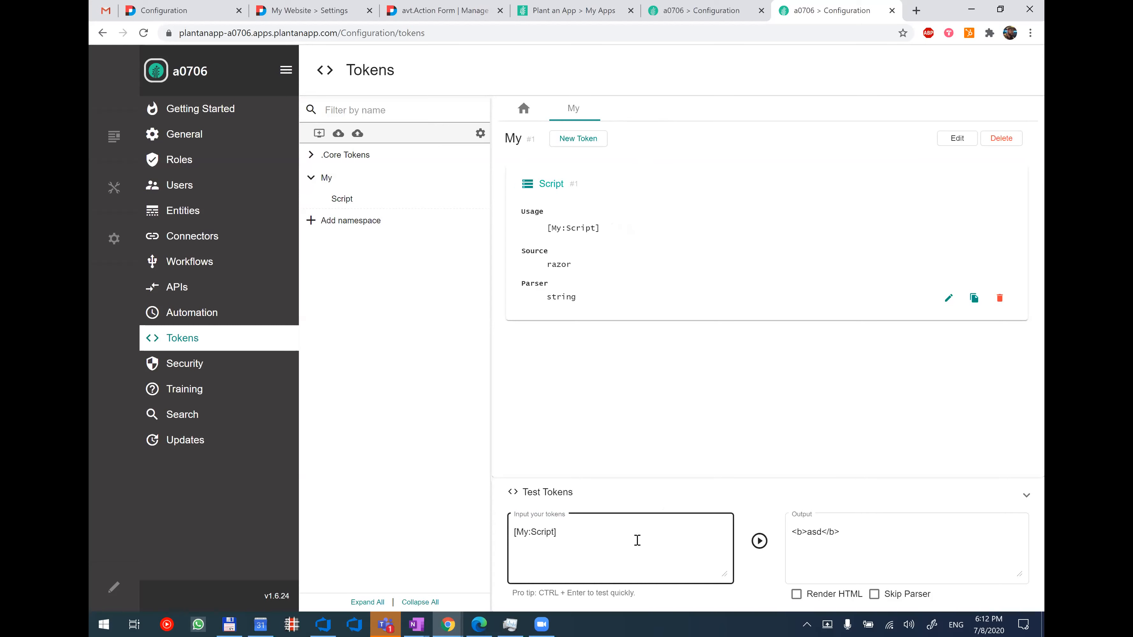
drag(587, 540, 514, 534)
right_click(537, 539)
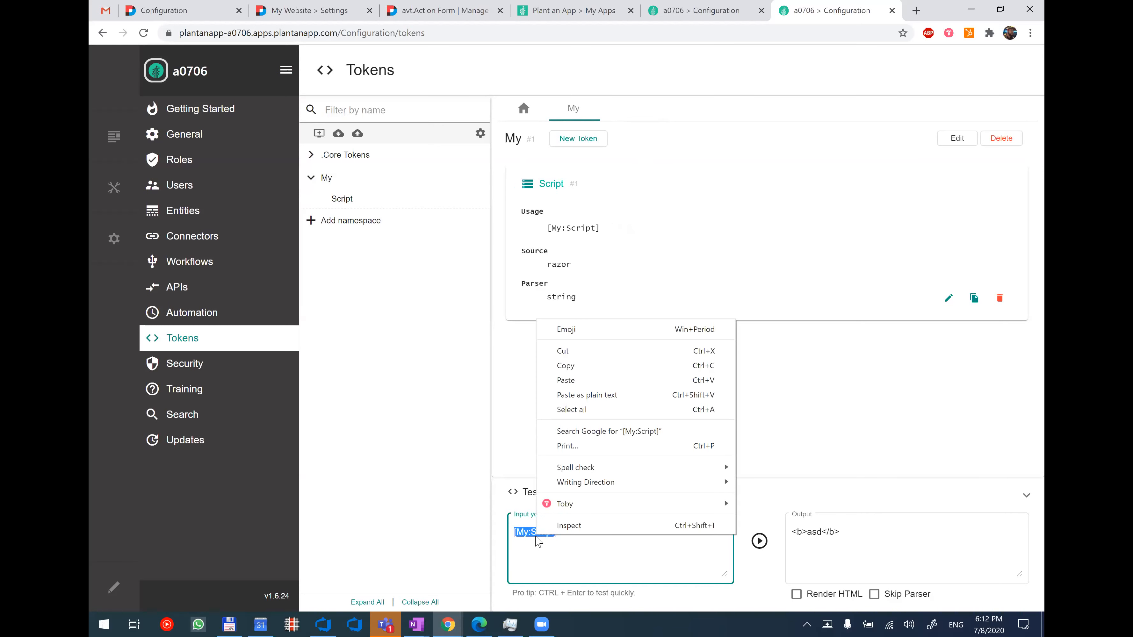
click(588, 366)
click(652, 427)
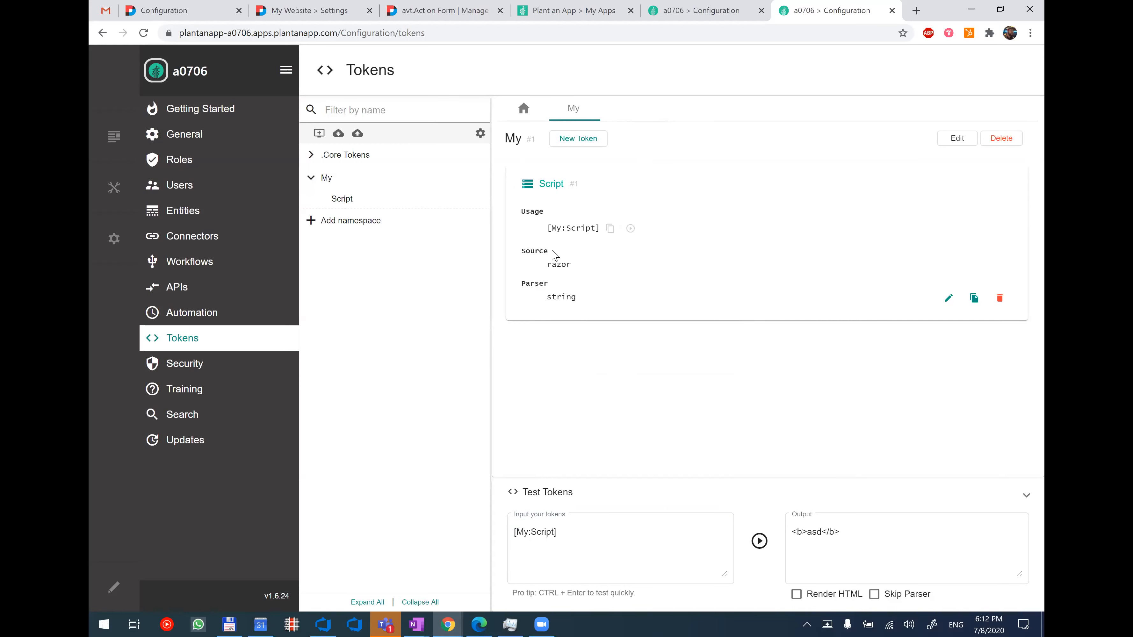
click(612, 227)
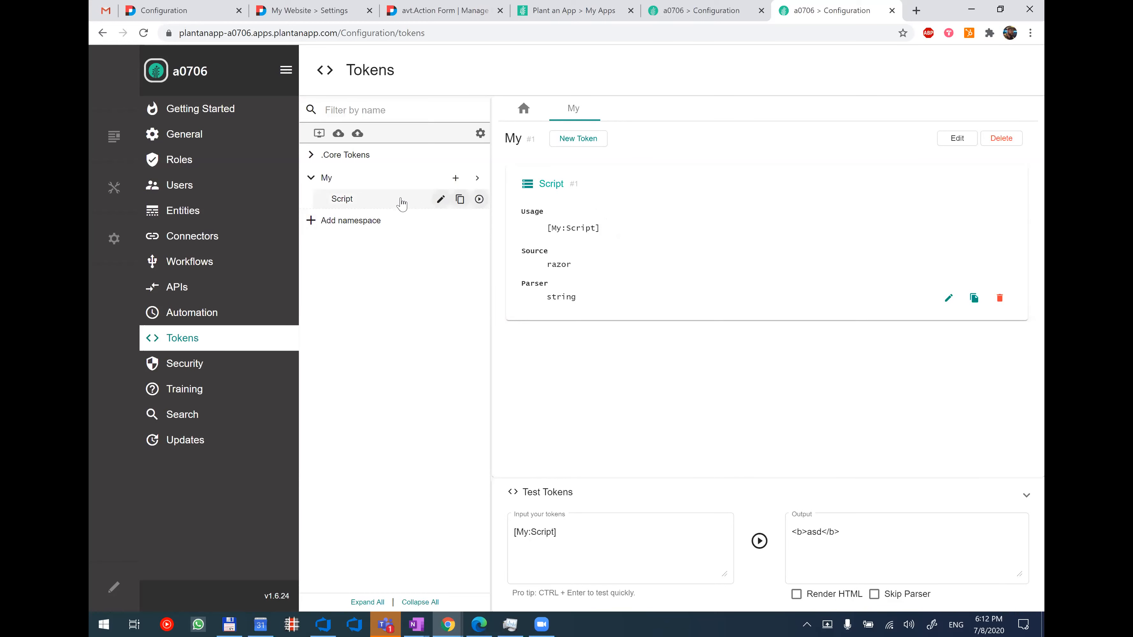
click(597, 108)
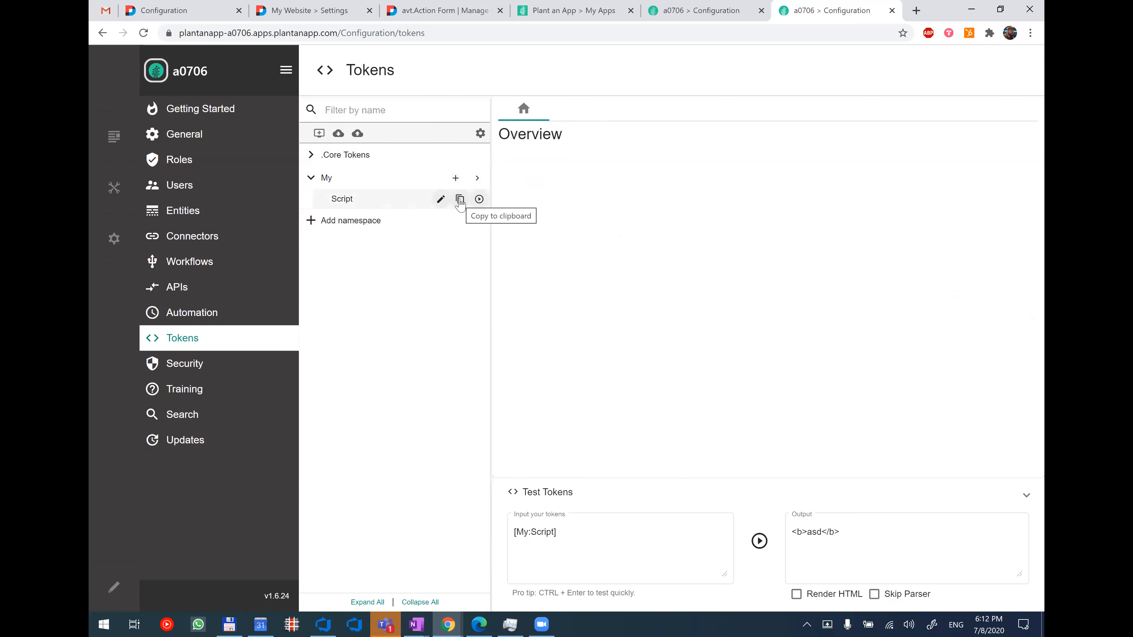
Copy the Script token from the namespace tree, replace the test input with it, and run the test.
click(460, 200)
click(633, 554)
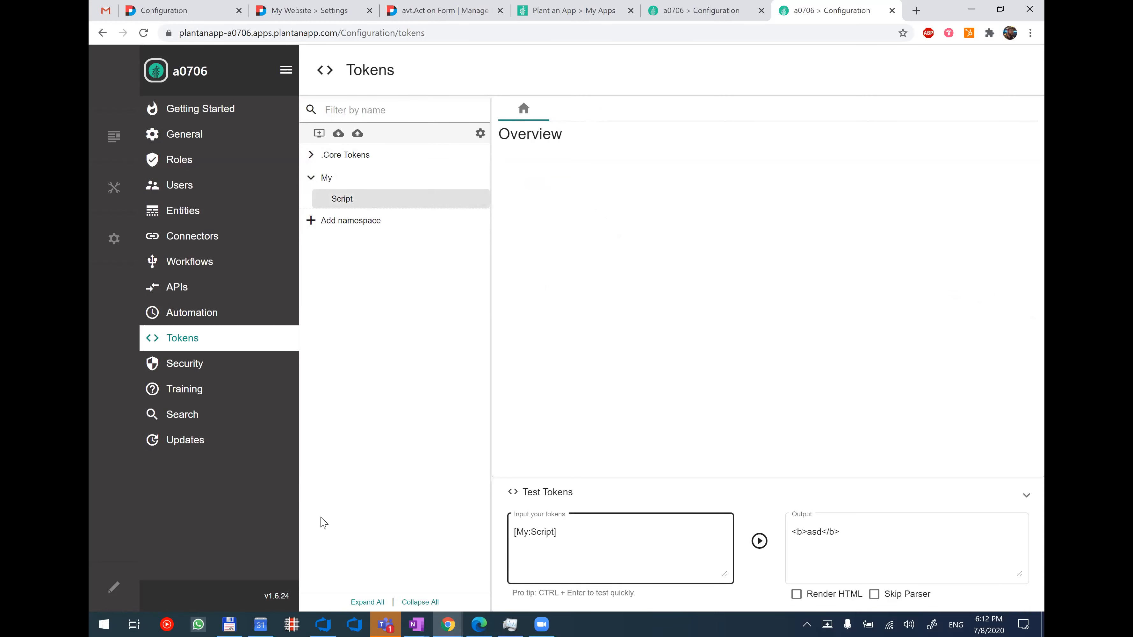
key(ctrl+a)
key(BackSpace)
key(ctrl+v)
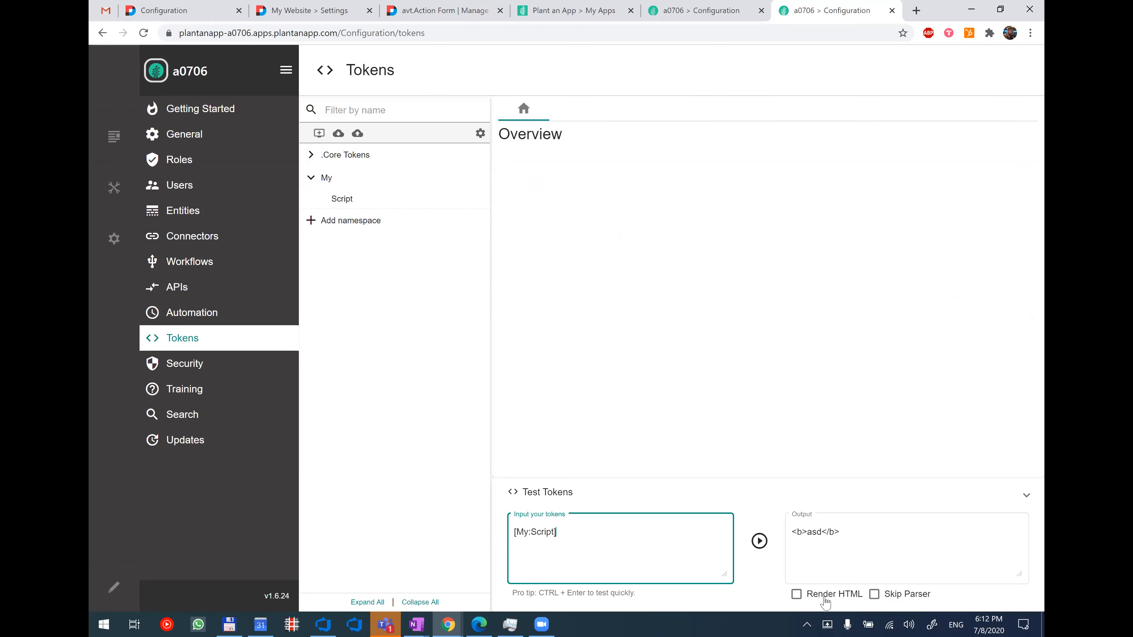
click(757, 552)
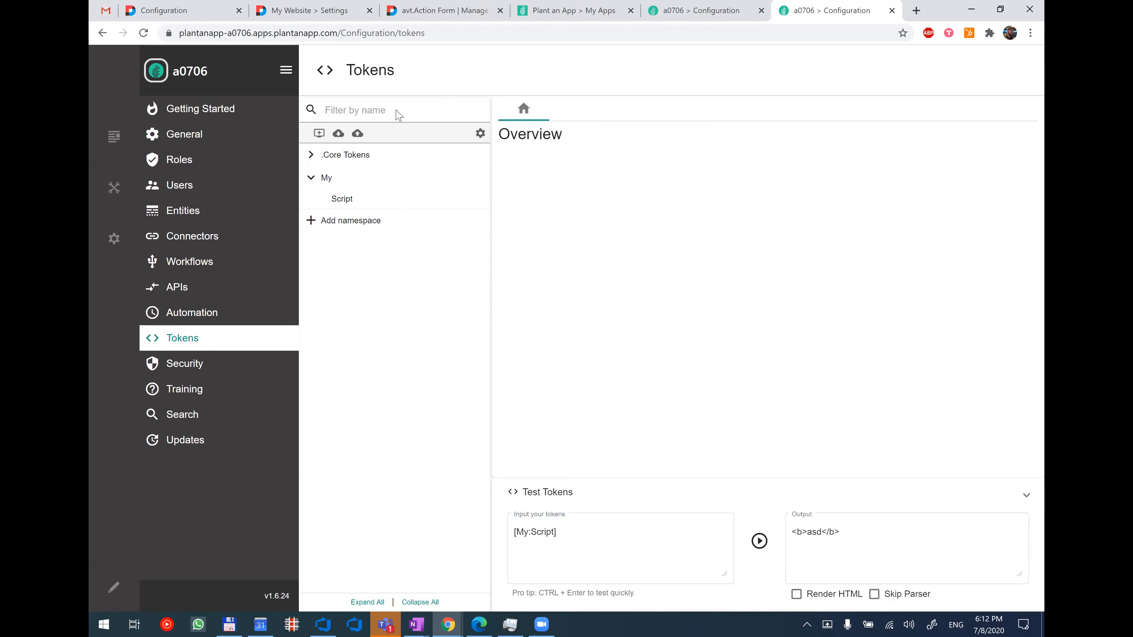
Examine the Security and Debugging options in the tokens' general settings, leaving them unchanged.
click(480, 133)
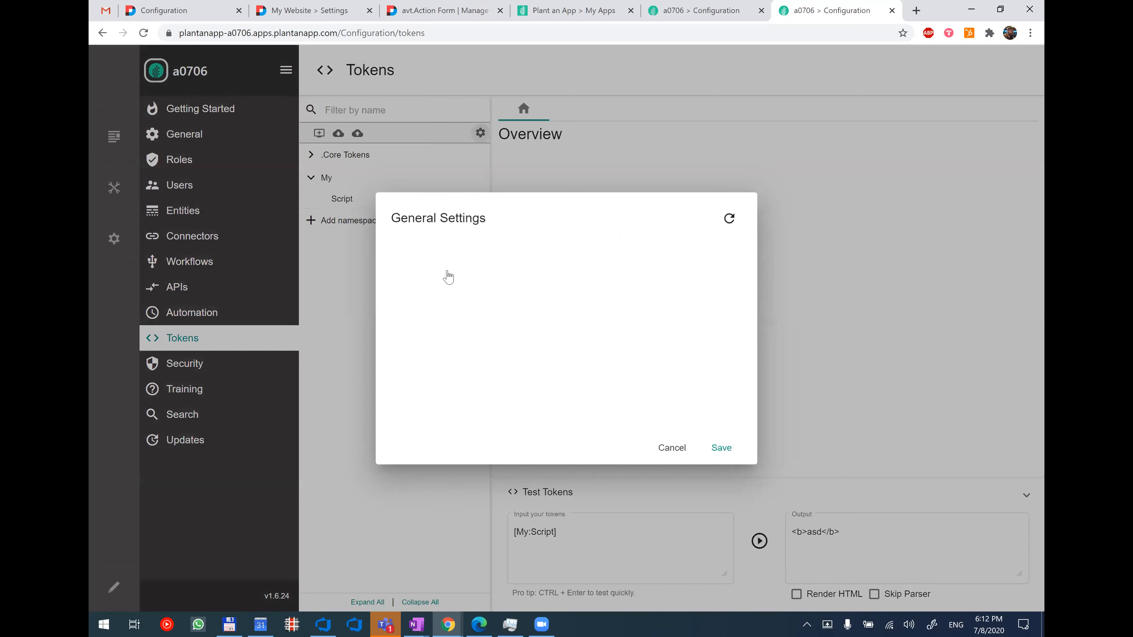
click(466, 291)
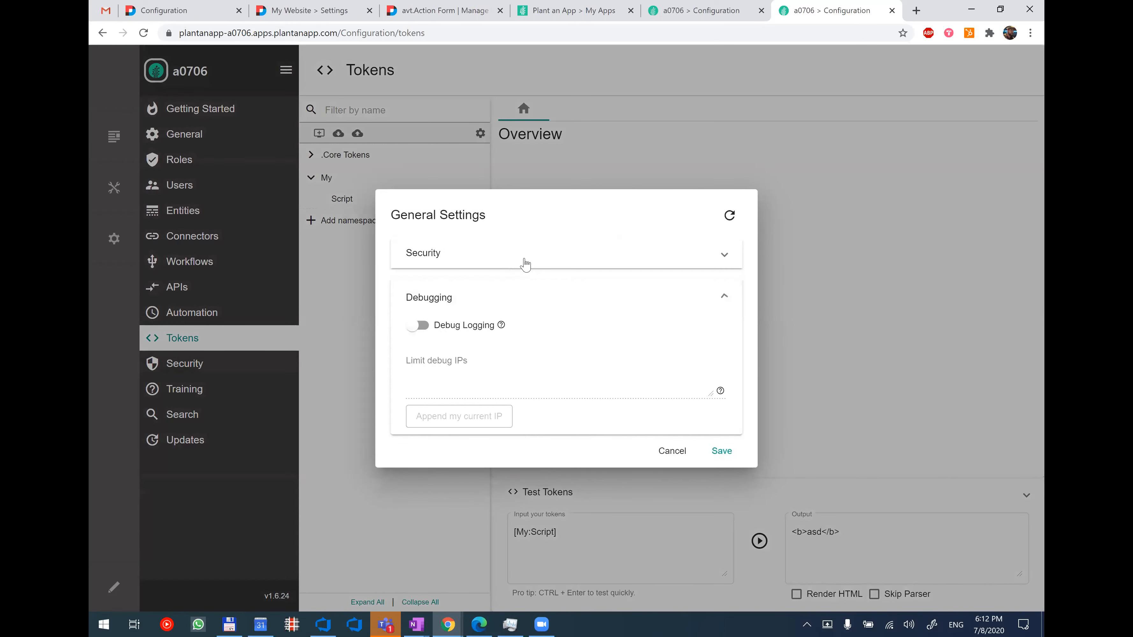
click(526, 262)
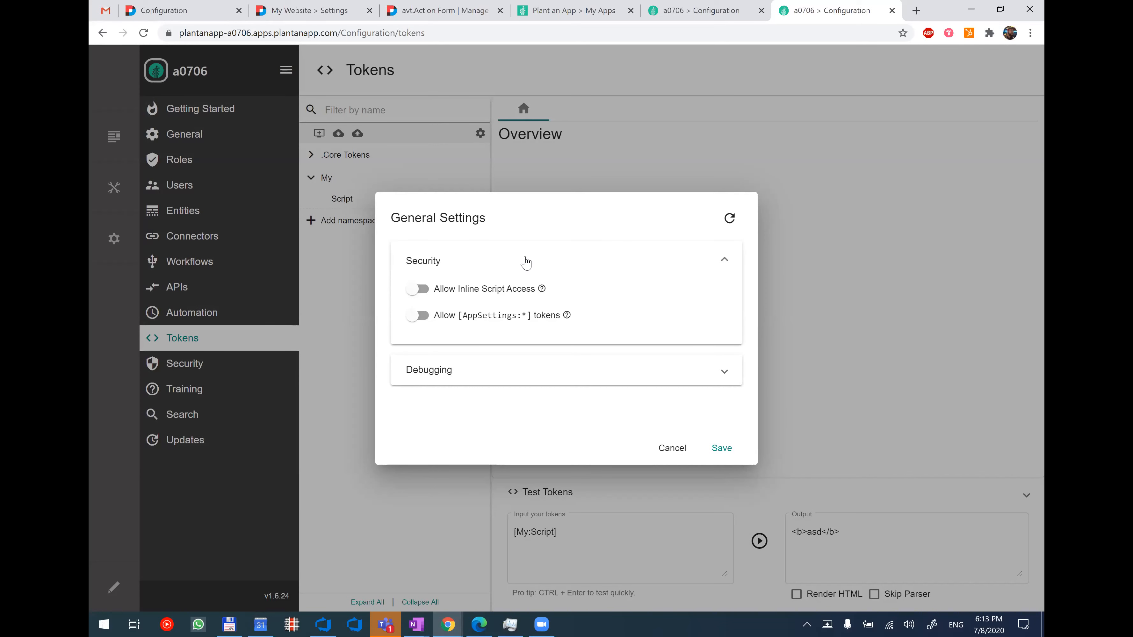
click(551, 368)
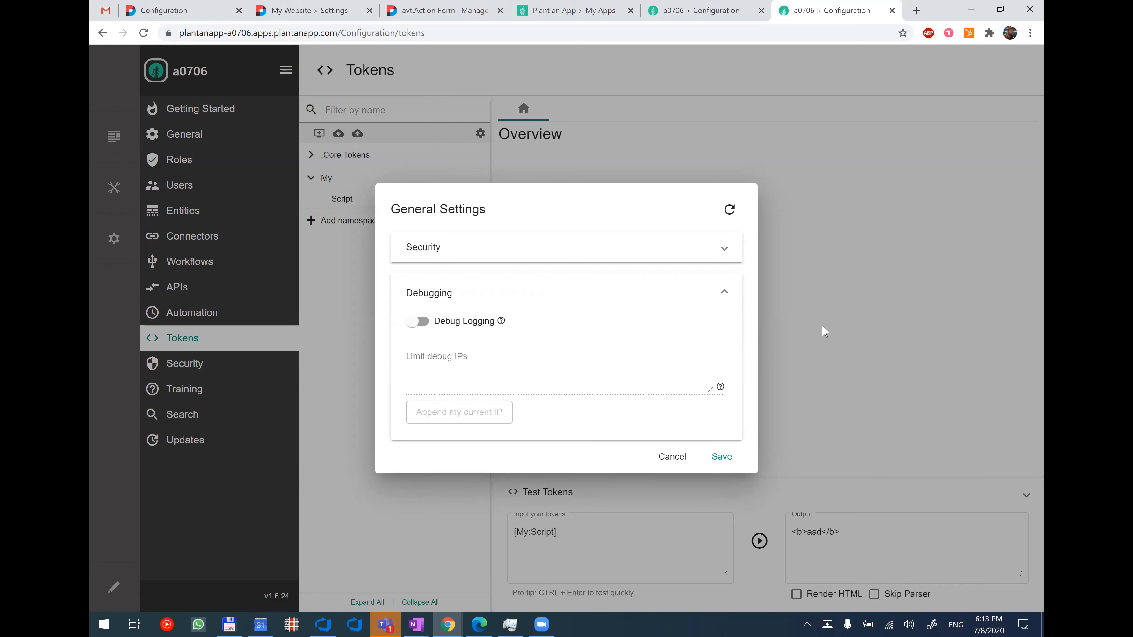
click(799, 322)
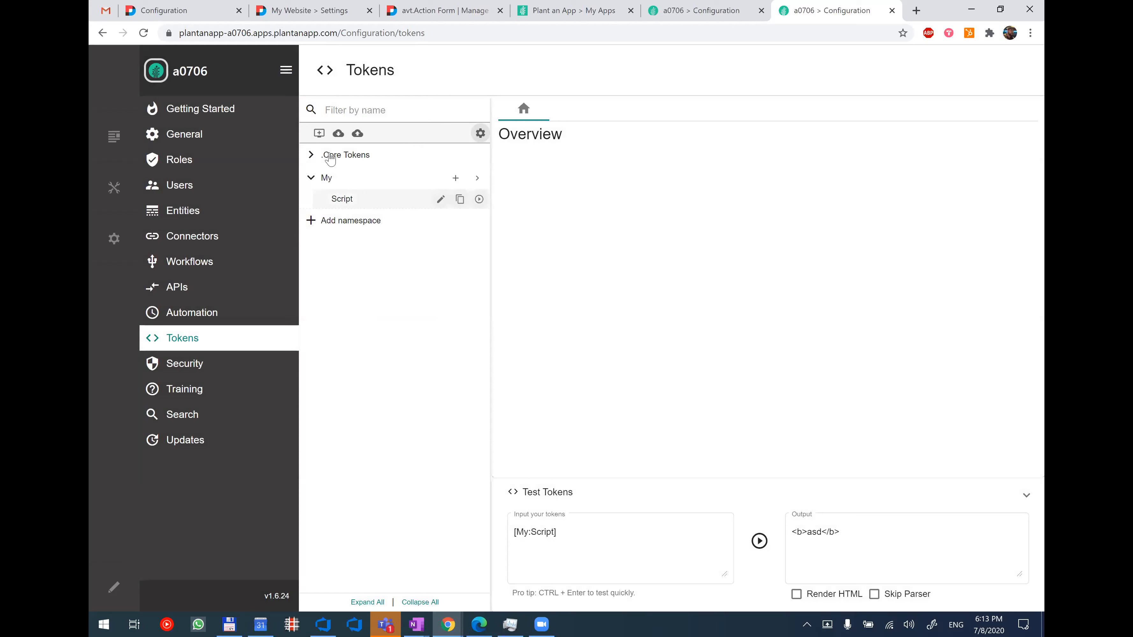
Export the My namespace's Script token, review the generated JSON, and copy it to the clipboard.
click(339, 134)
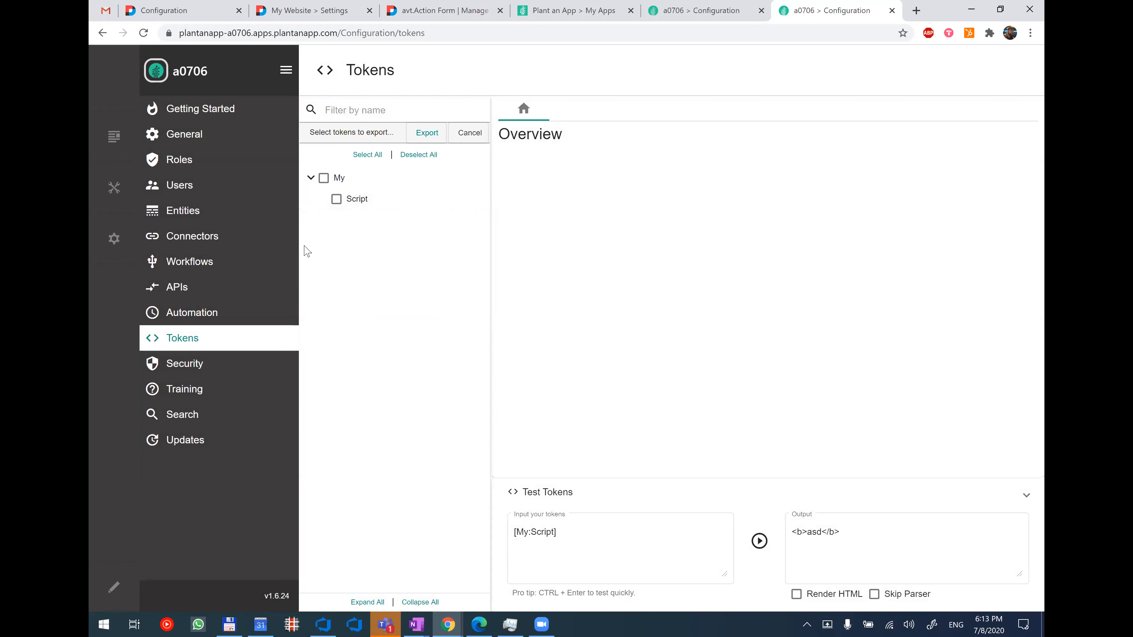
click(337, 200)
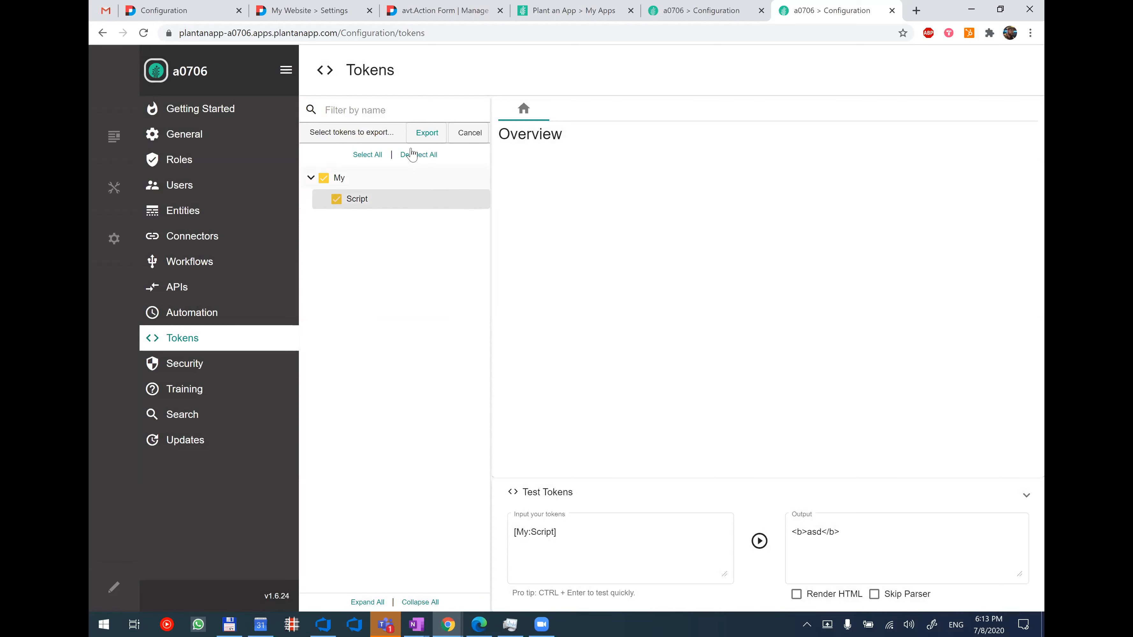
click(419, 139)
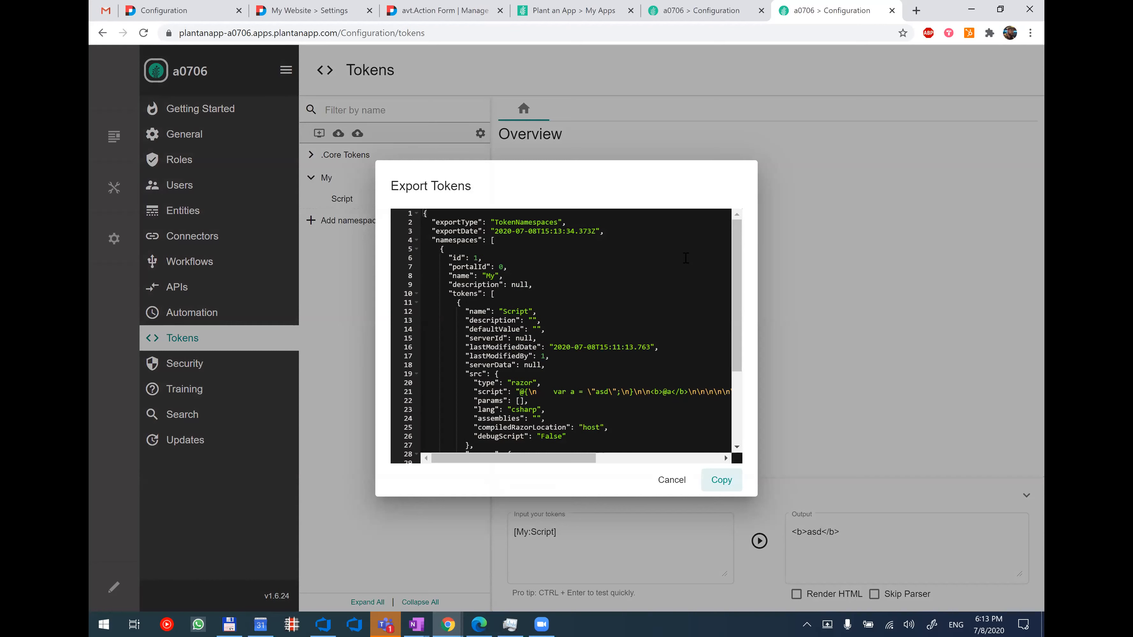
scroll(686, 258, down, 3)
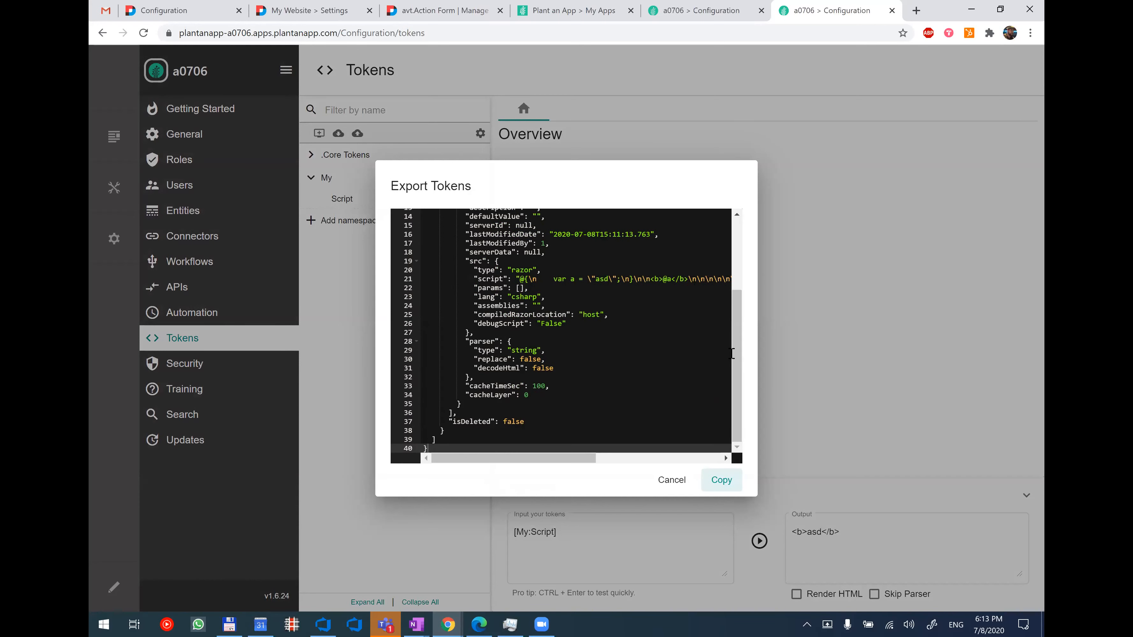
drag(737, 355, 754, 278)
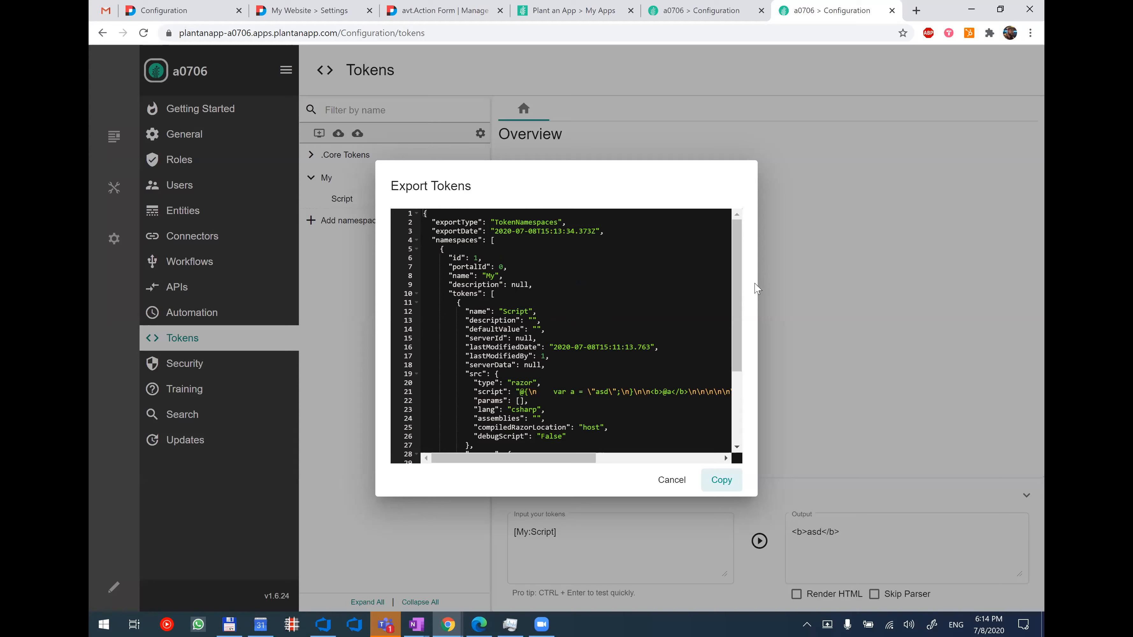
scroll(699, 346, down, 5)
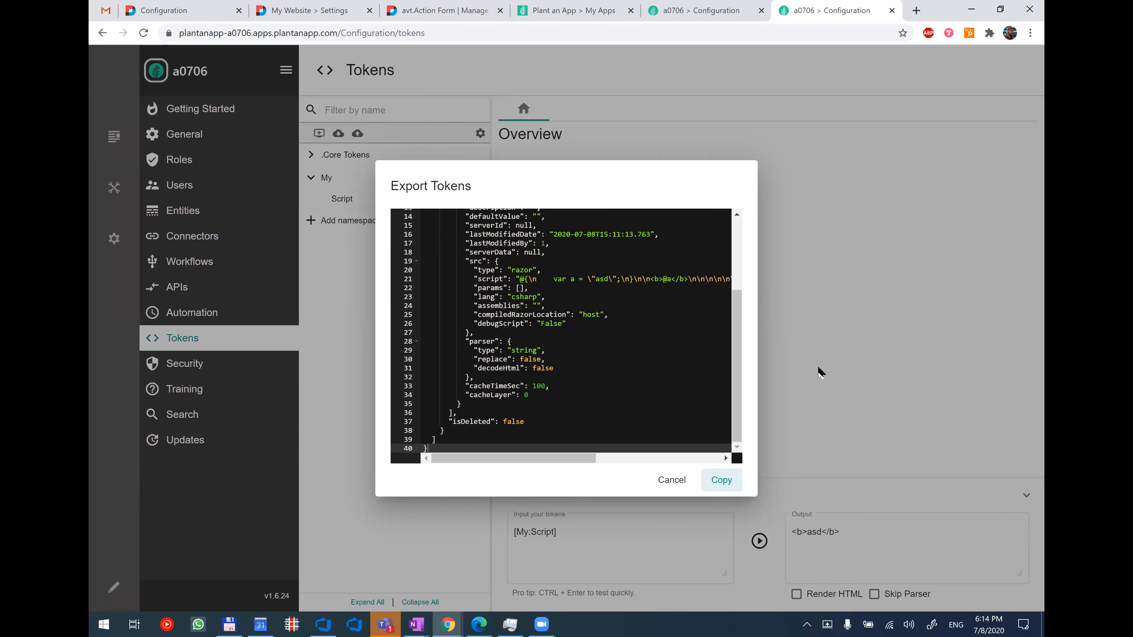
click(721, 480)
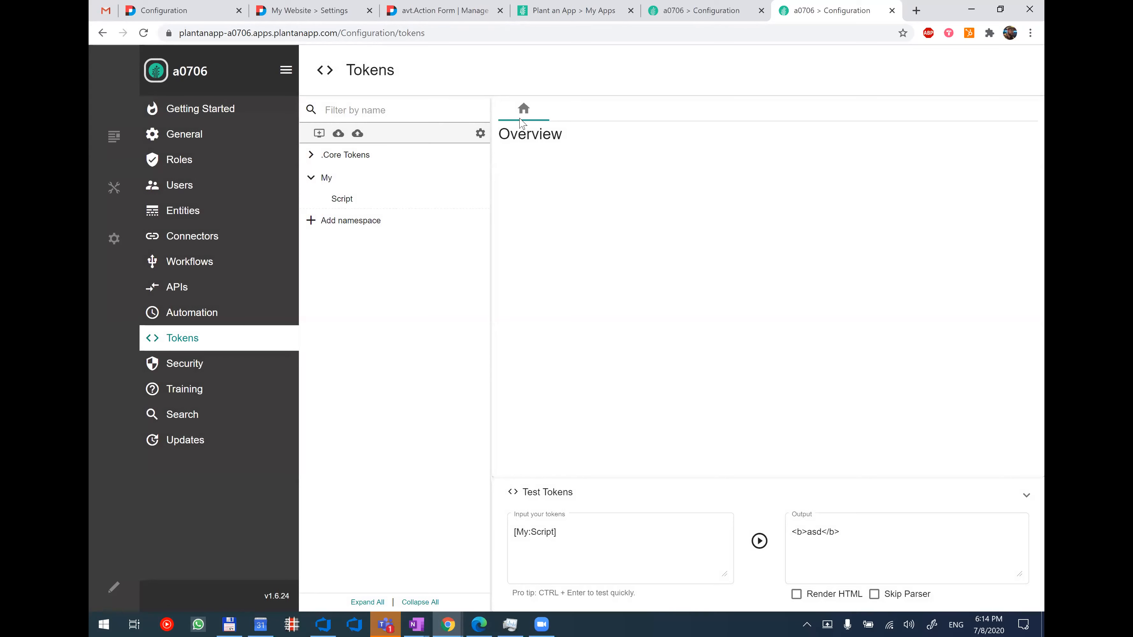
Dismiss the empty token import, export the Script token again, and copy its JSON for importing.
click(358, 133)
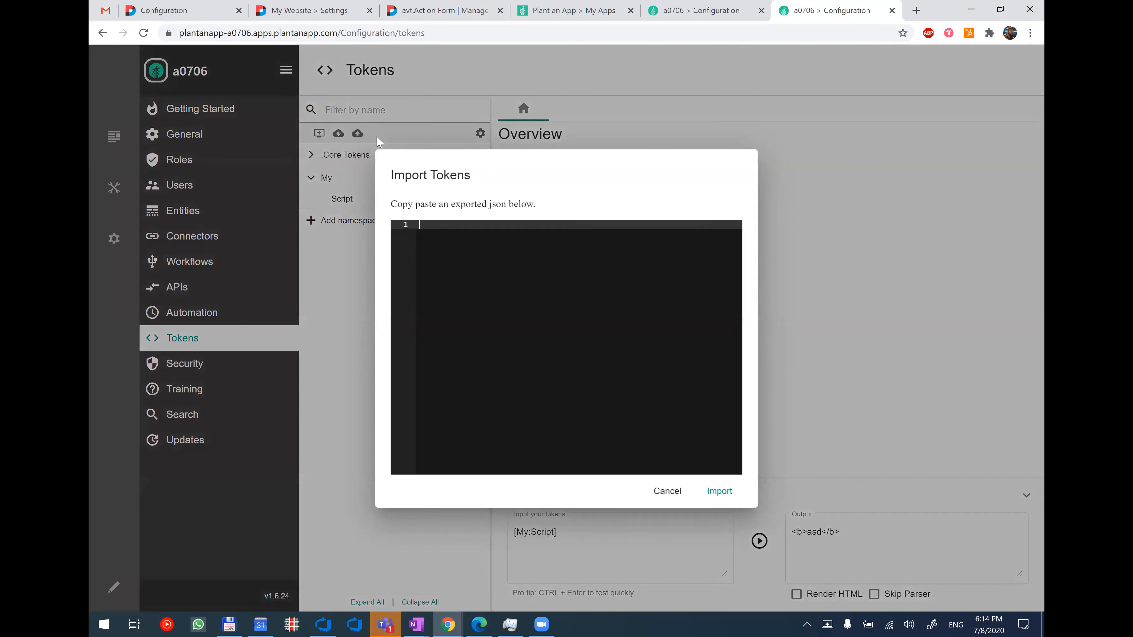
click(338, 133)
click(337, 199)
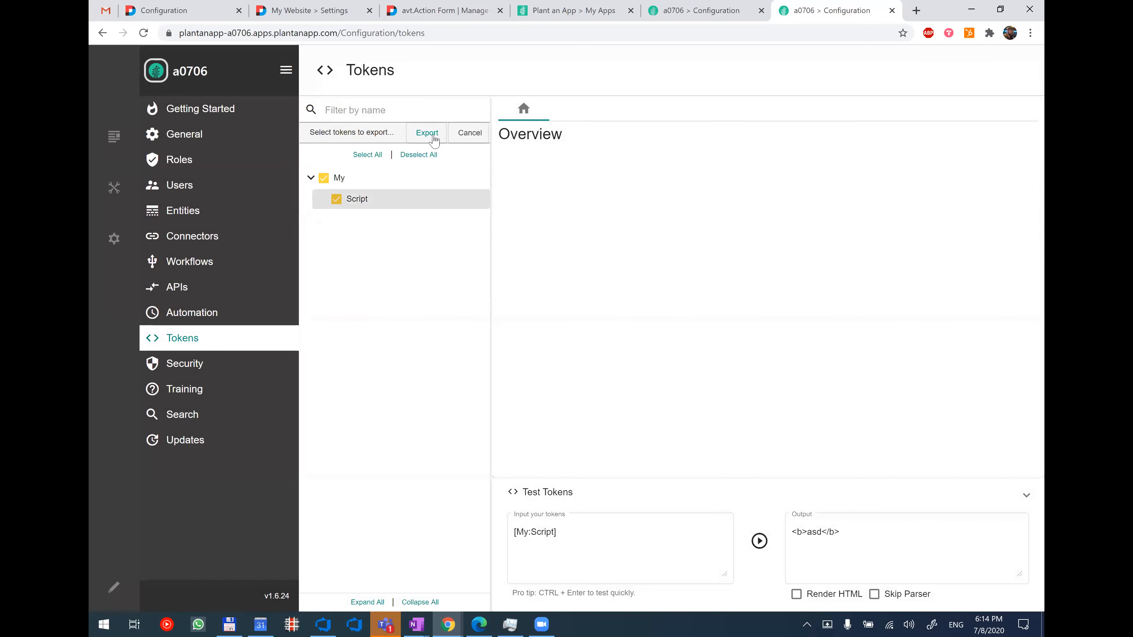
click(427, 133)
click(721, 480)
click(687, 483)
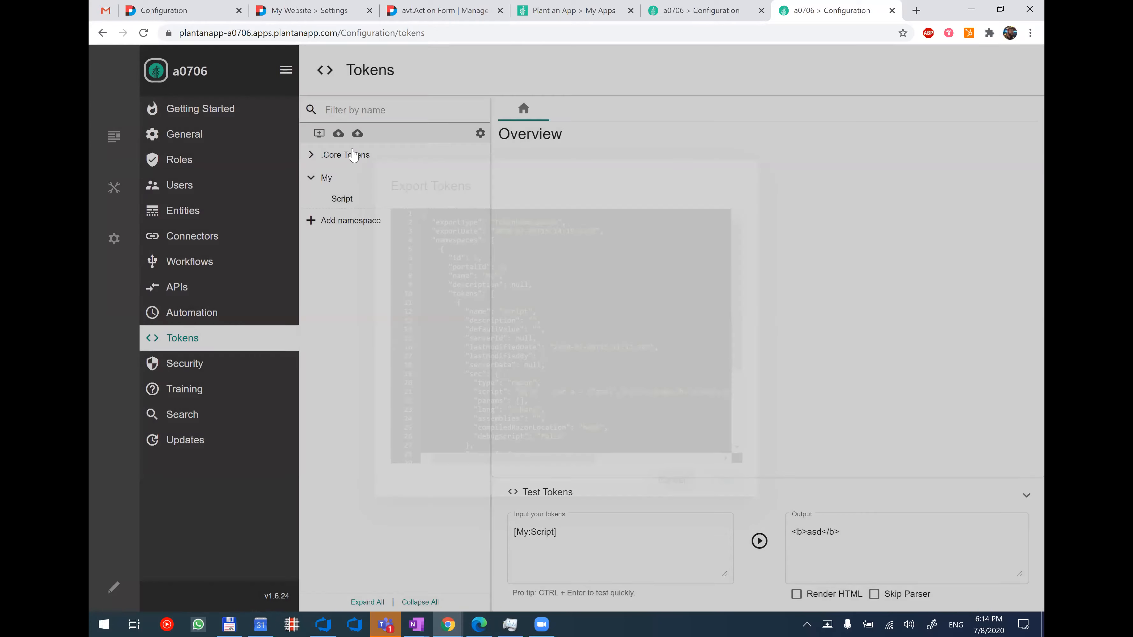
Import the copied token JSON with the token renamed to Script1, and view the My namespace's token list.
click(358, 134)
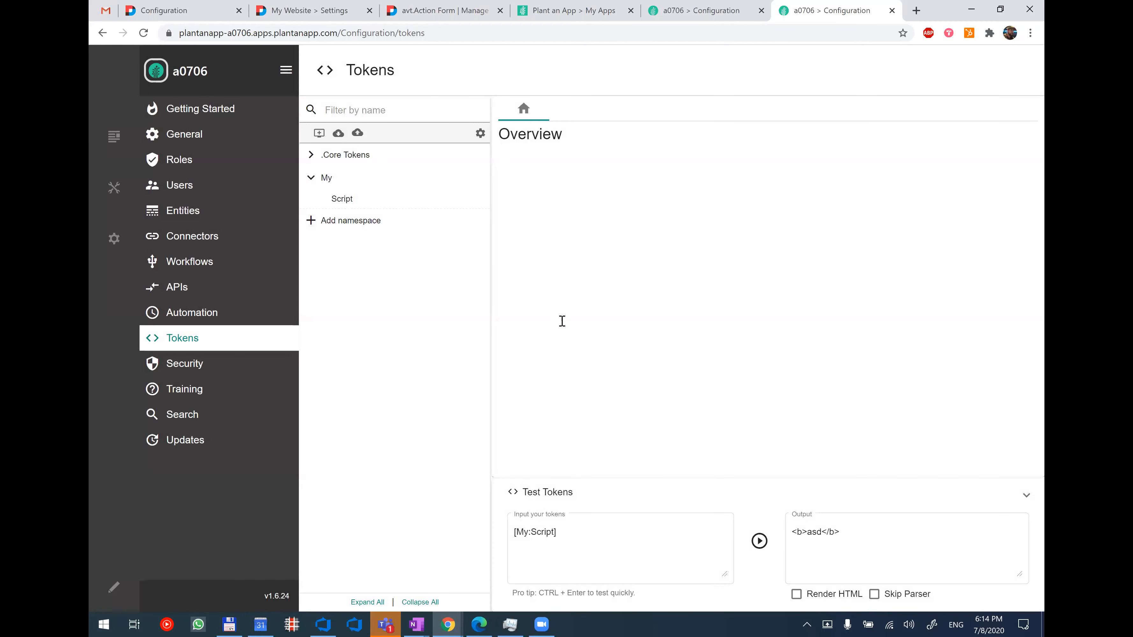
key(ctrl+v)
scroll(561, 317, up, 3)
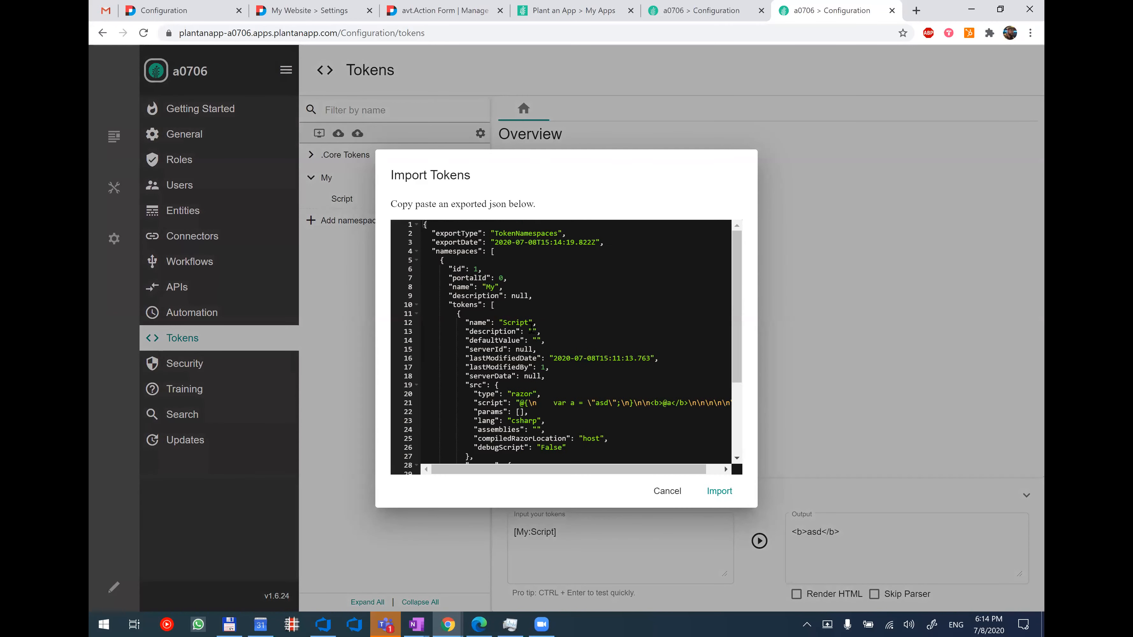
click(530, 325)
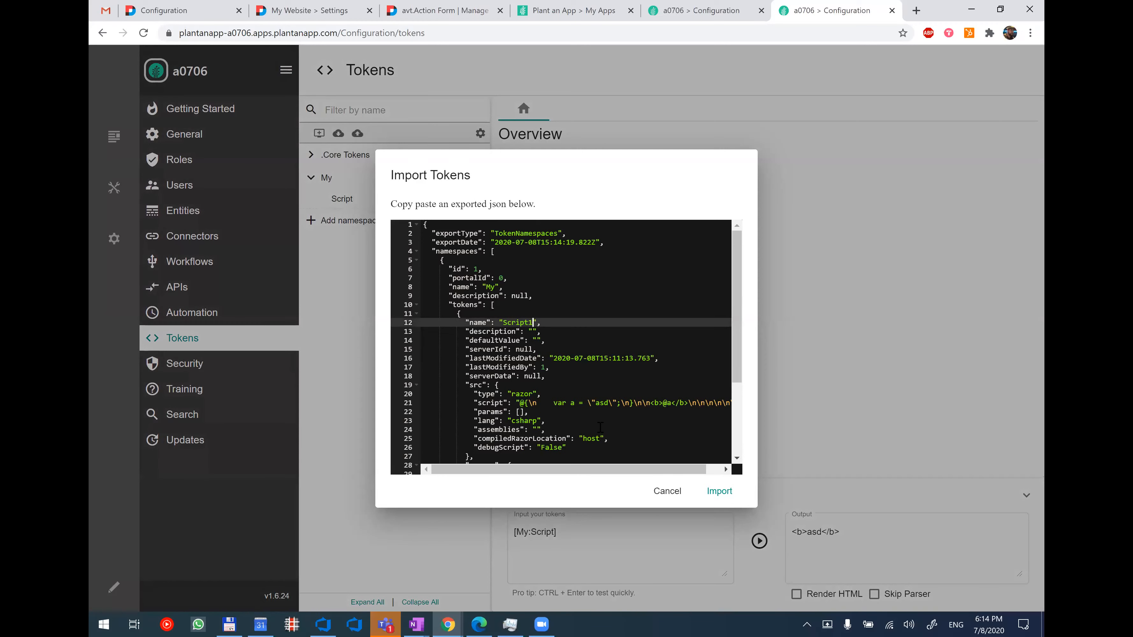
click(709, 492)
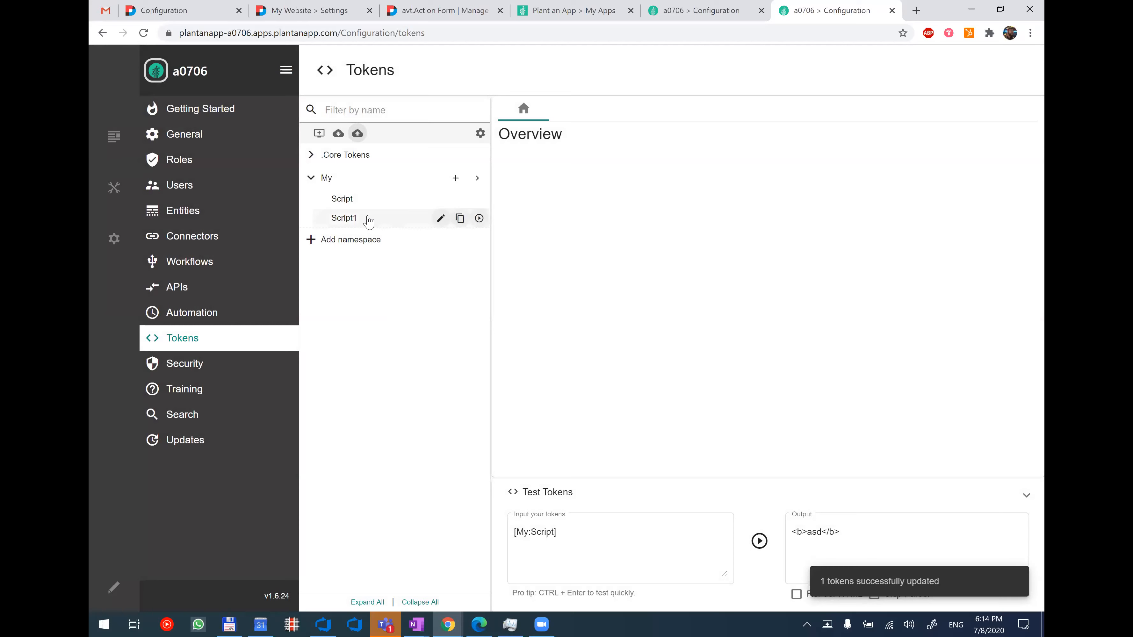
click(368, 220)
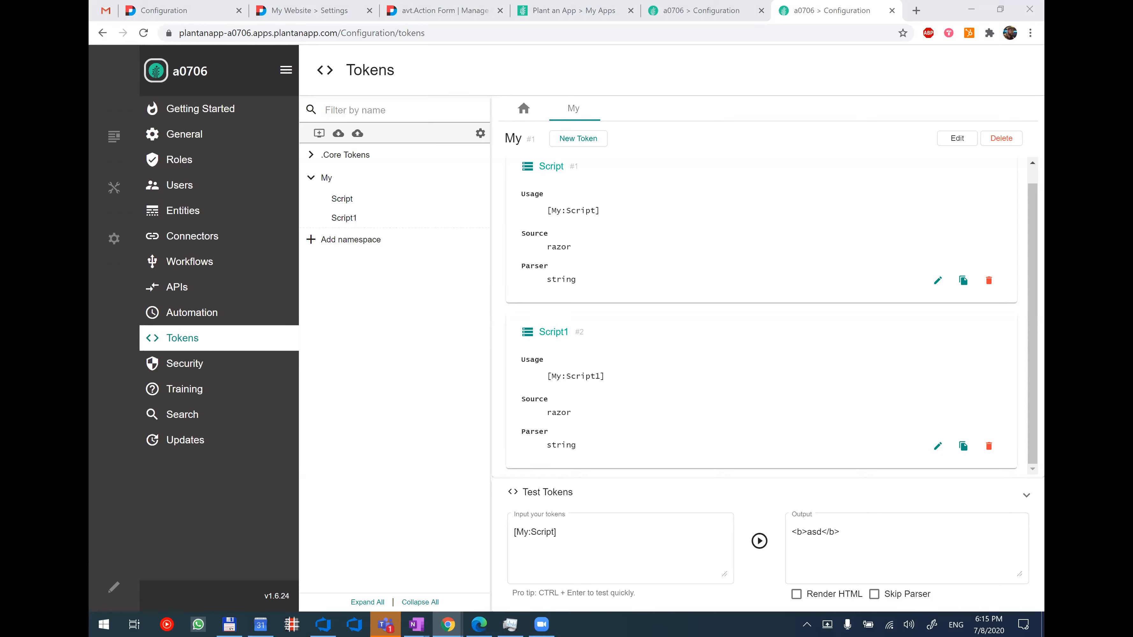
scroll(924, 288, up, 1)
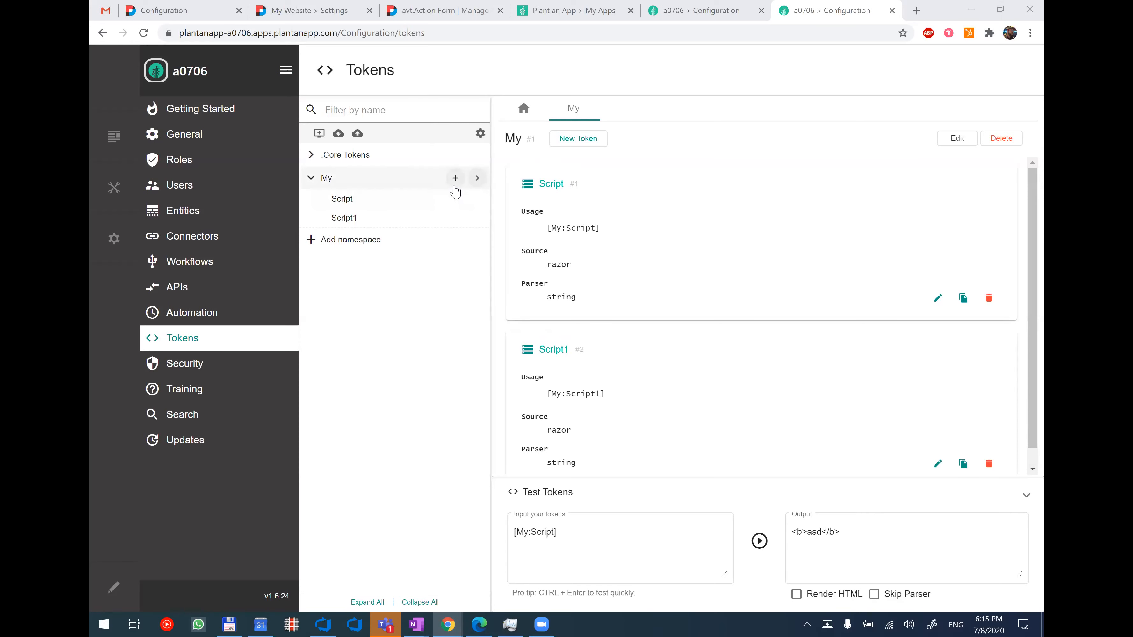
Add a Database Query token named Db to the My namespace with the SQL query "select * from Users".
click(455, 178)
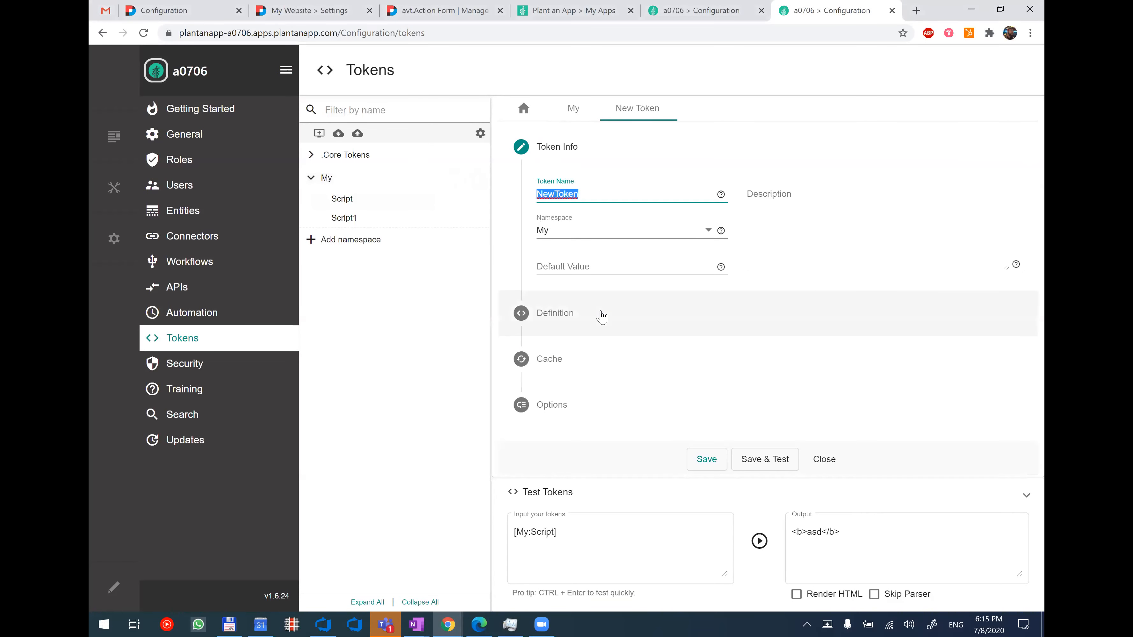
text(Db)
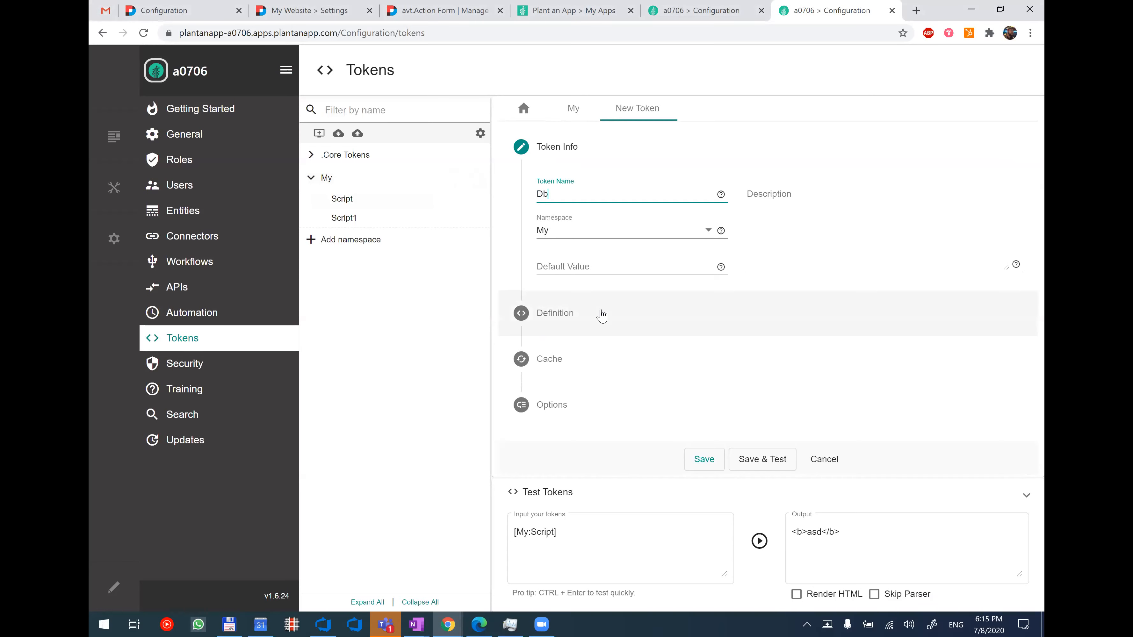
click(601, 314)
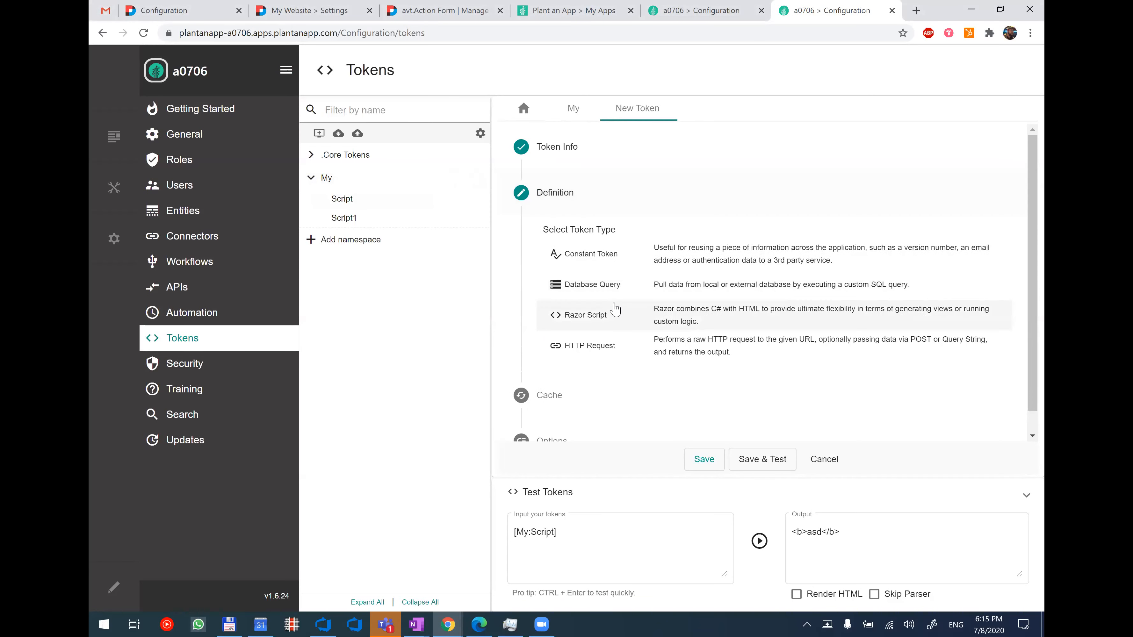
click(612, 286)
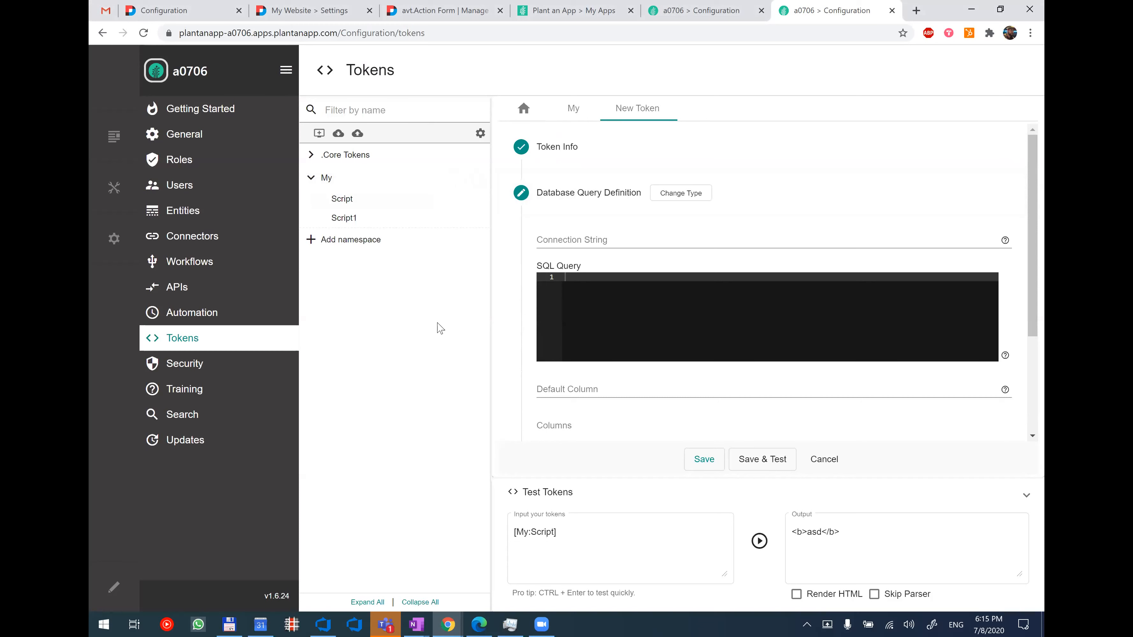
text(select * from Users)
List UserID and FirstName, one per line, as the columns of the Db token's query.
scroll(676, 366, down, 1)
click(625, 368)
text(UserID)
key(BackSpace)
text(ID)
key(Return)
text(FirstName)
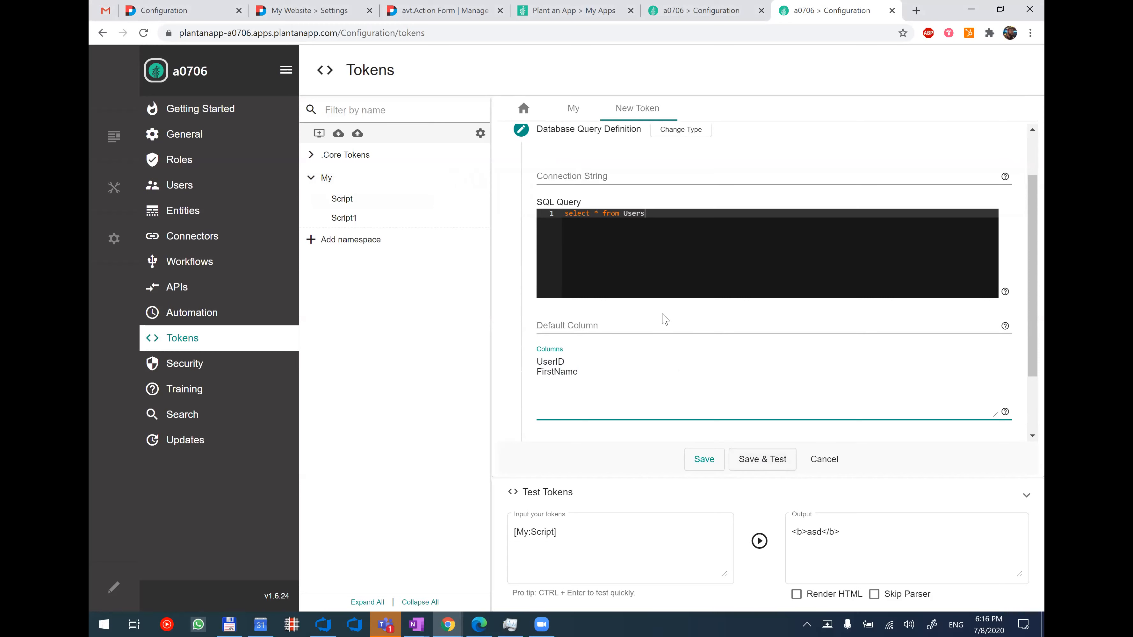
Set the default column to UserId, save and test the Db token, and close its editor.
click(620, 327)
text(UserId)
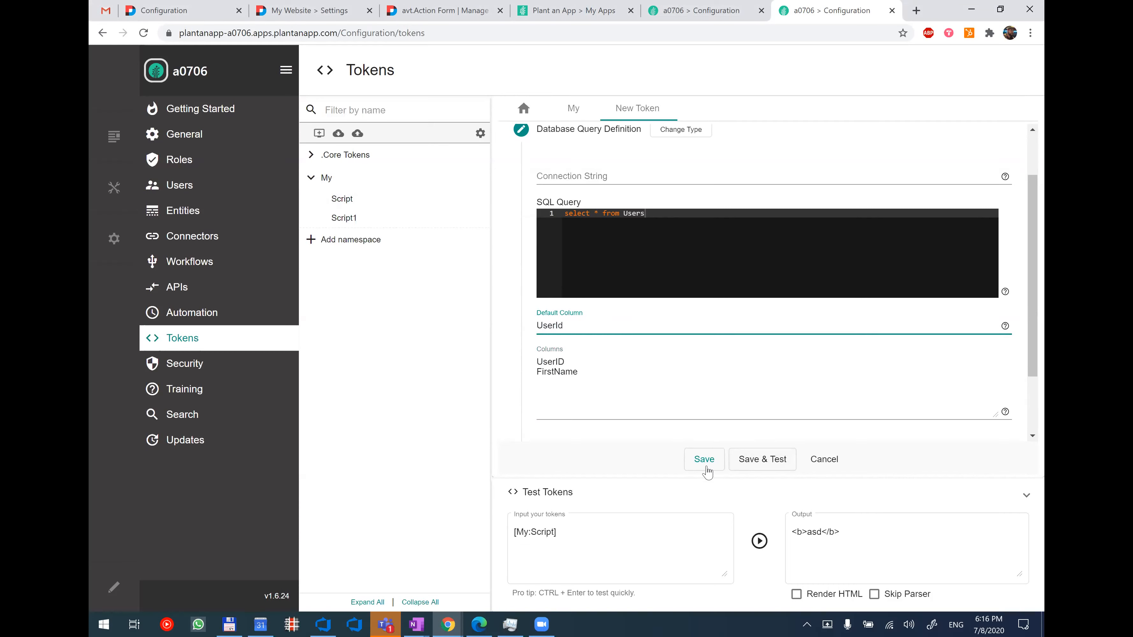
click(743, 461)
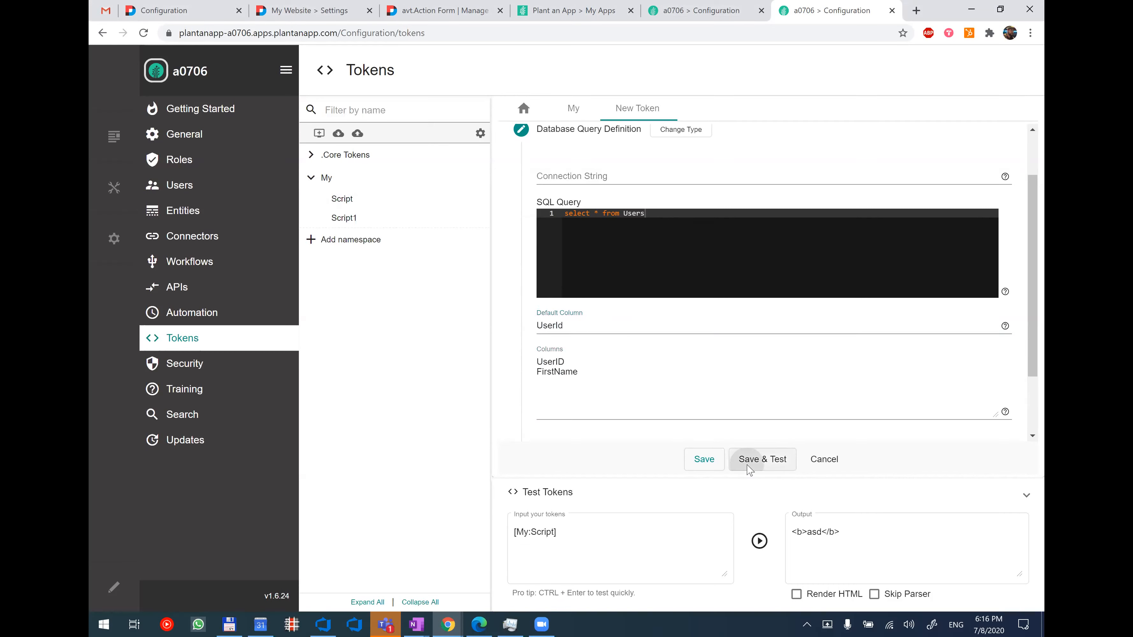
click(825, 459)
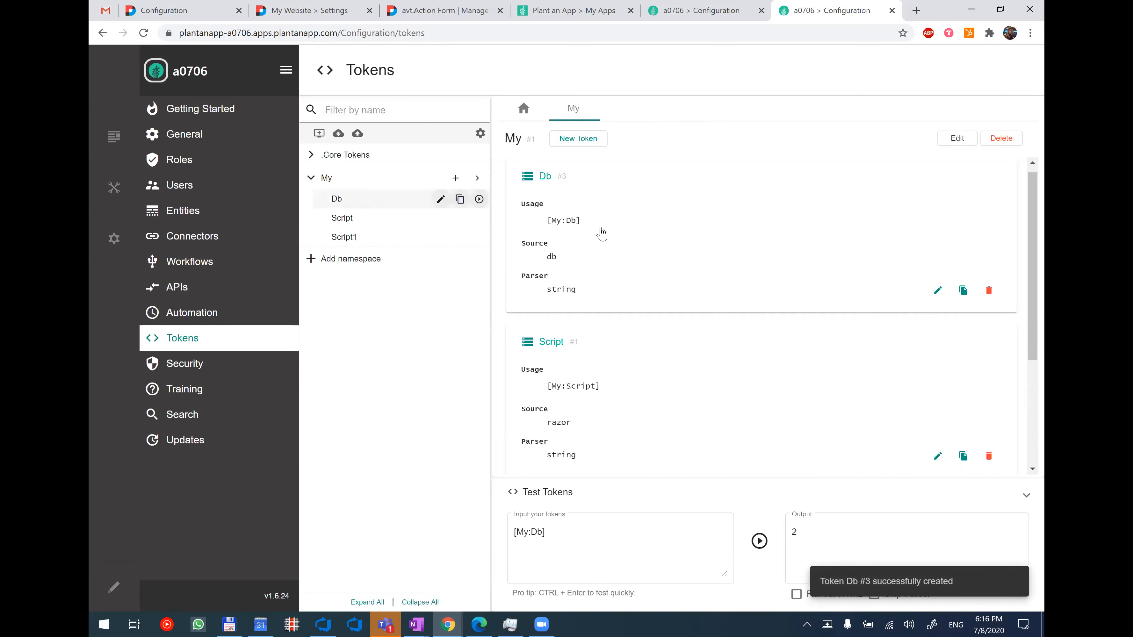
Extend the Db token's SQL query with "where UserId='[TknParams:UserId]'", and save and test it.
mouse_move(594, 225)
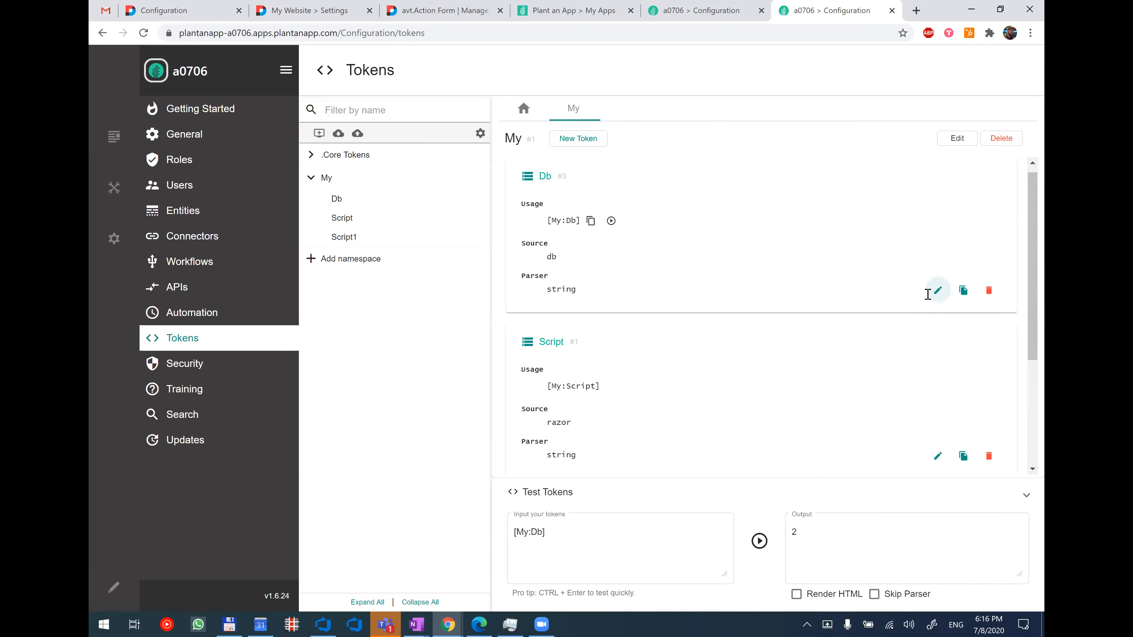
click(938, 290)
text(where )
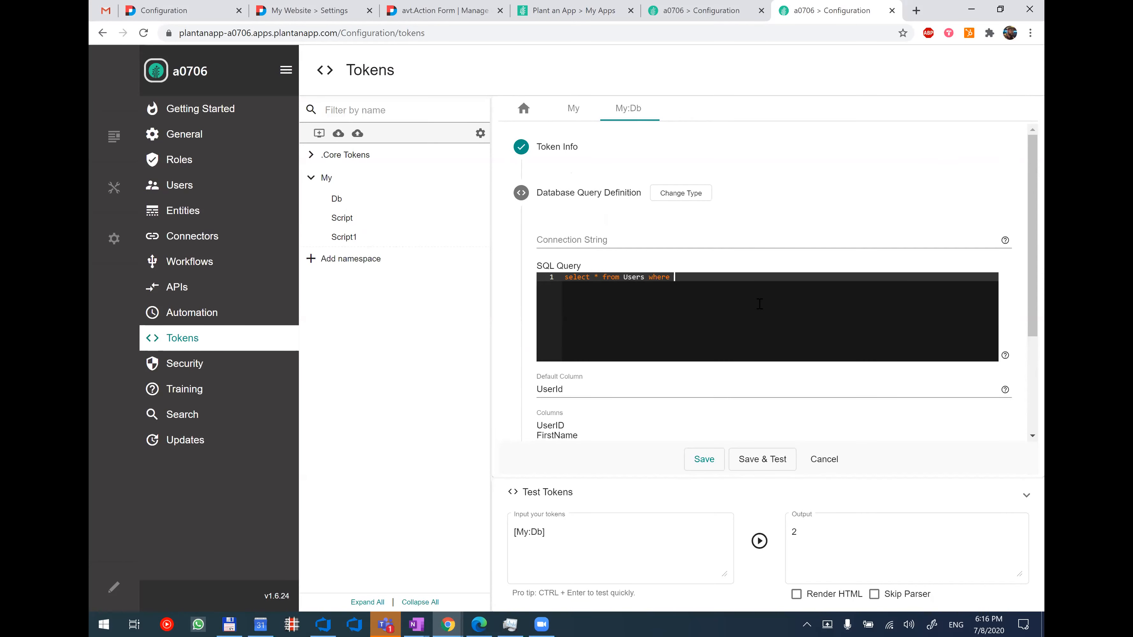
text(UserId='[TknParams:UserId)
click(781, 468)
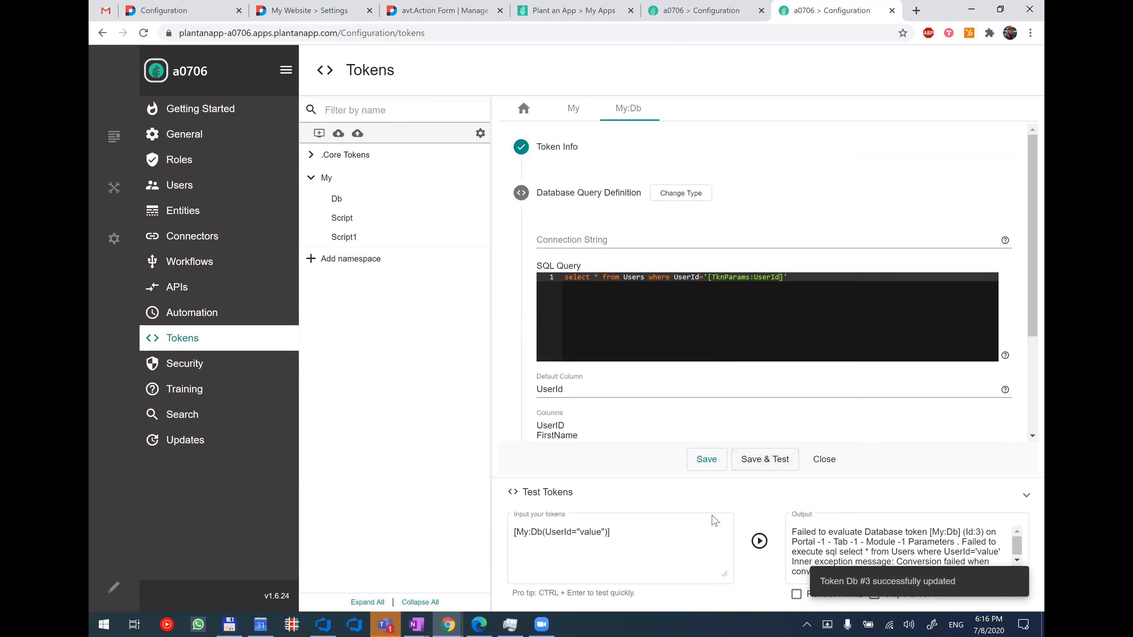
Set the UserId parameter to 1 in the test input and run the token test.
double_click(593, 532)
text(1)
click(759, 542)
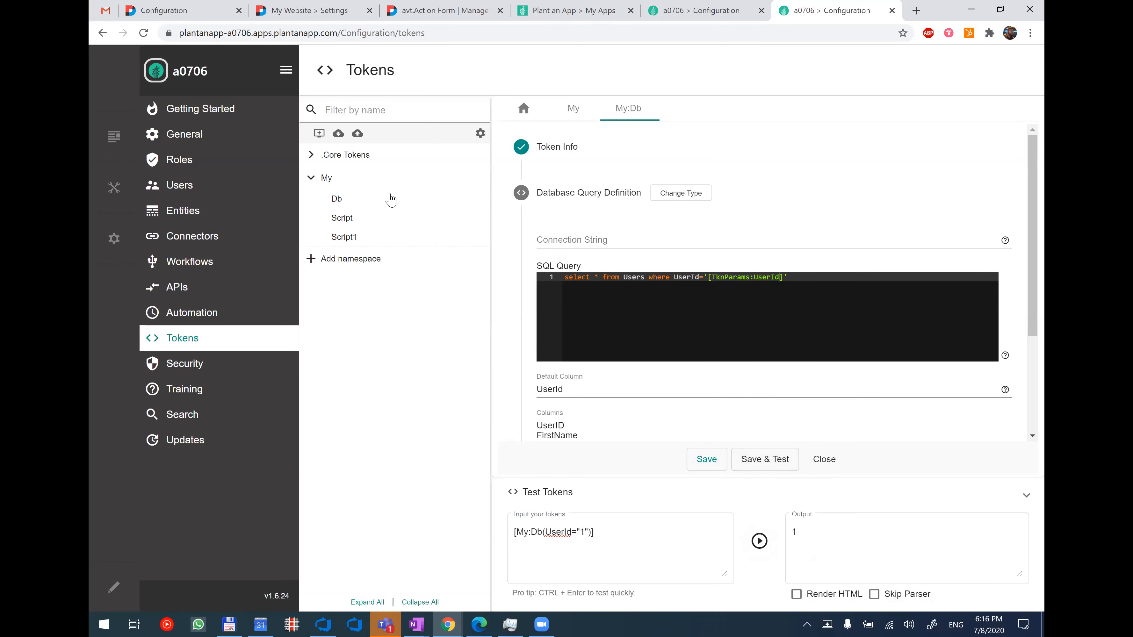
Copy the Db token's usage string from the My namespace overview and replace the test input with it.
click(367, 178)
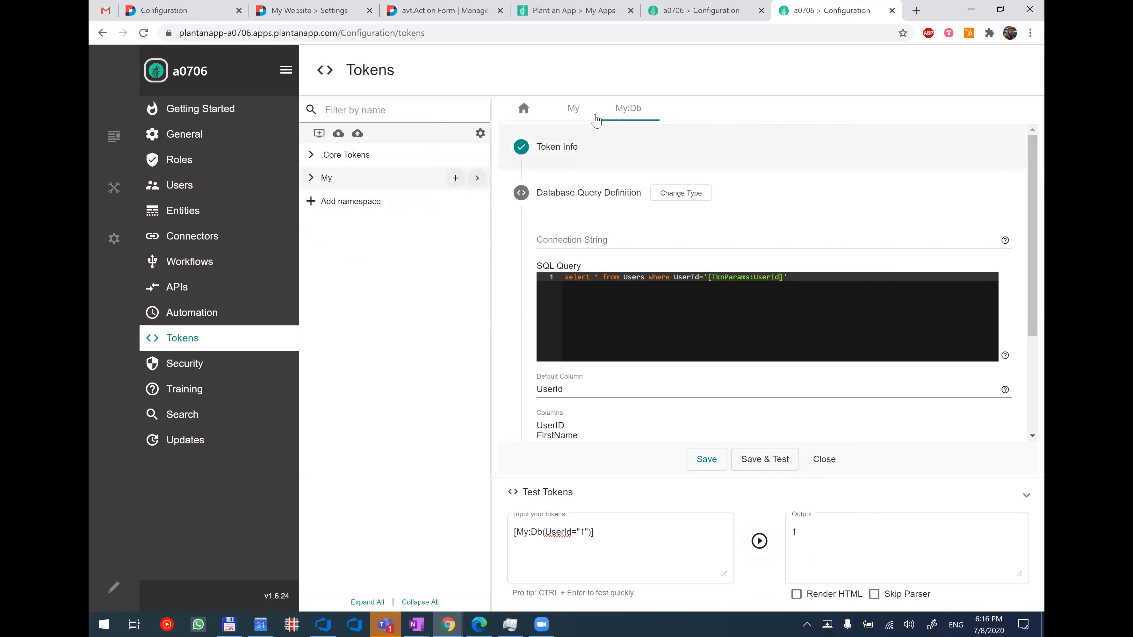
click(573, 108)
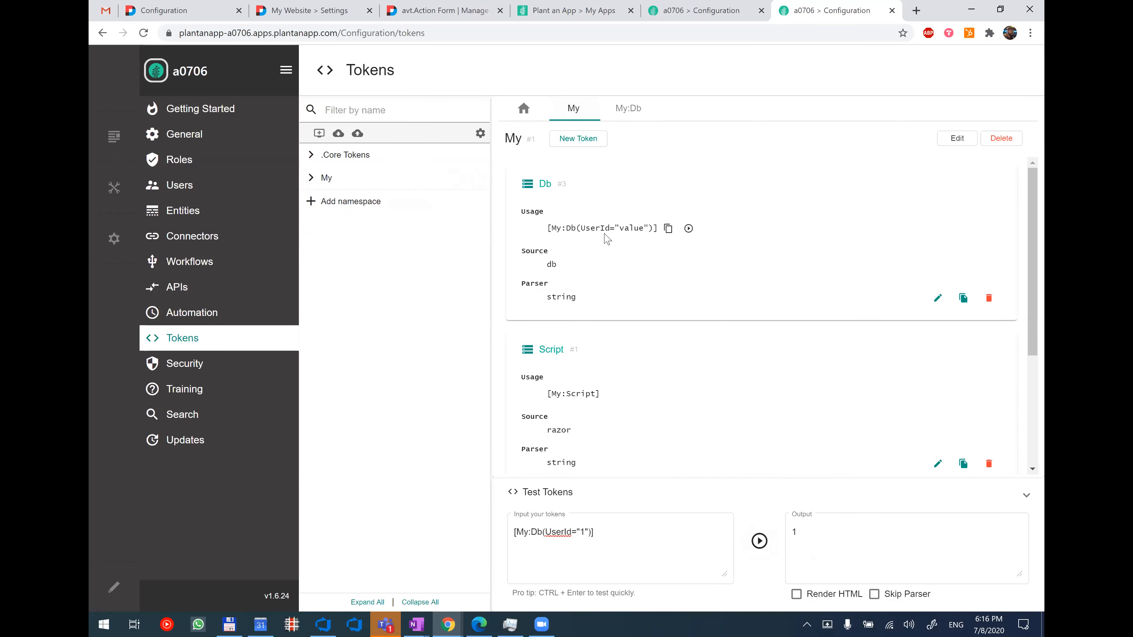
click(667, 228)
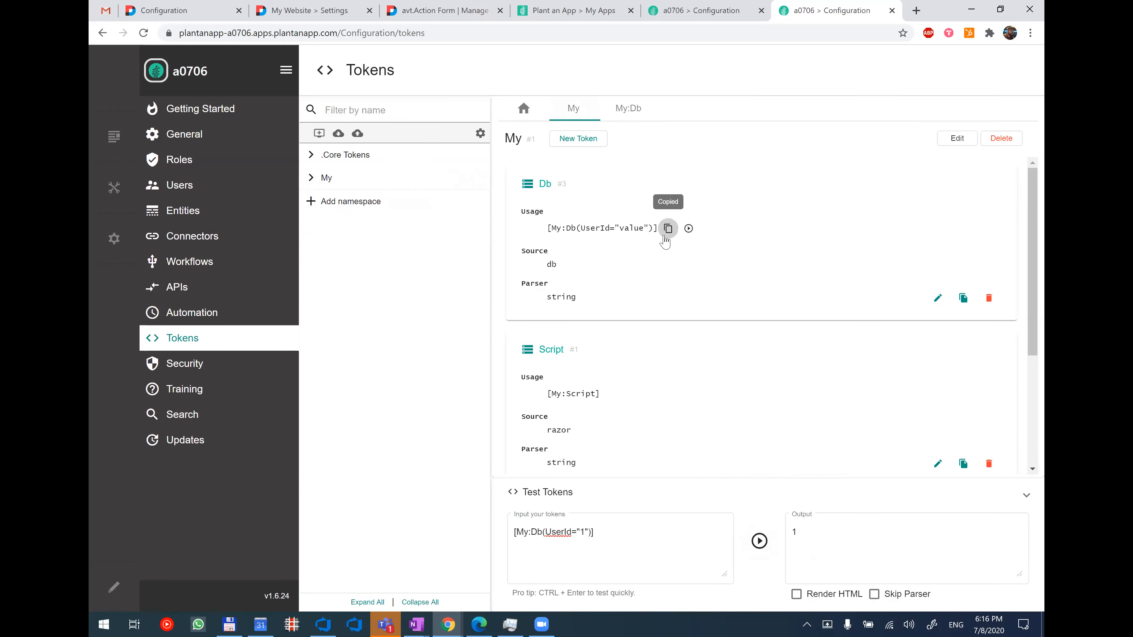
click(580, 563)
key(ctrl+a)
key(ctrl+v)
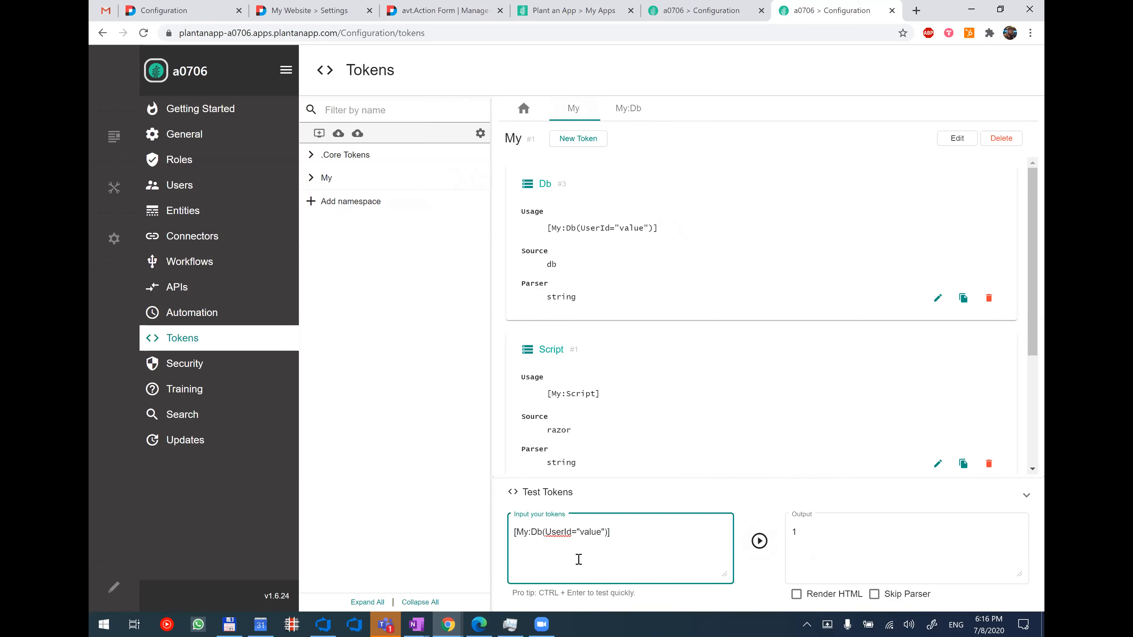
mouse_move(661, 234)
mouse_move(739, 218)
click(627, 29)
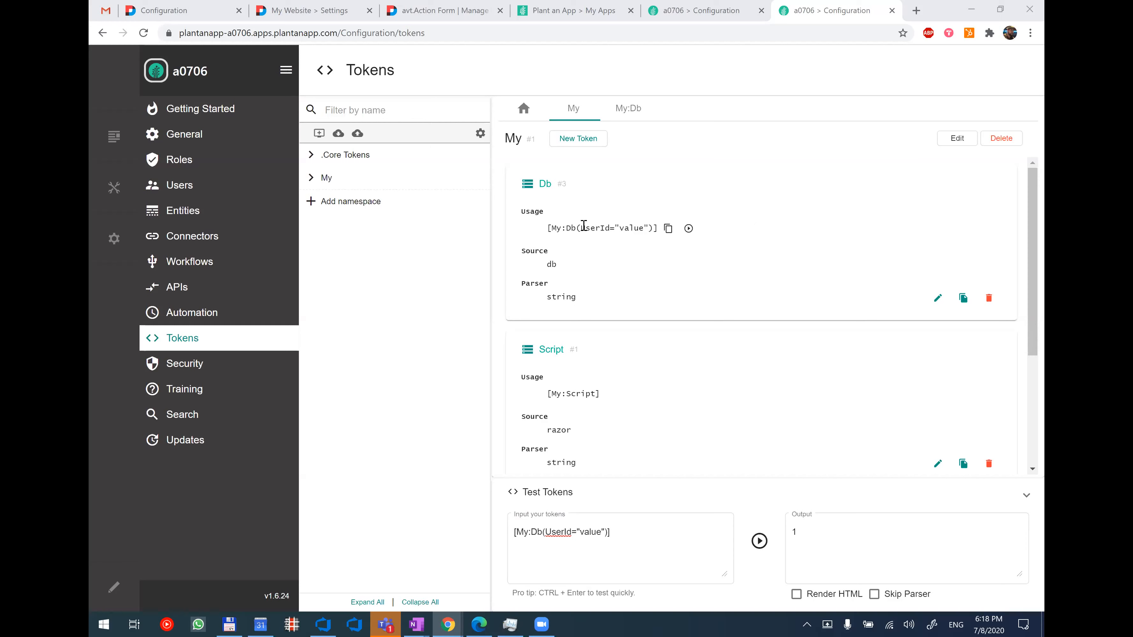
Look over the Automation and APIs configuration pages, and check the Major Highlights in 1.6 slide in Google Slides.
click(254, 311)
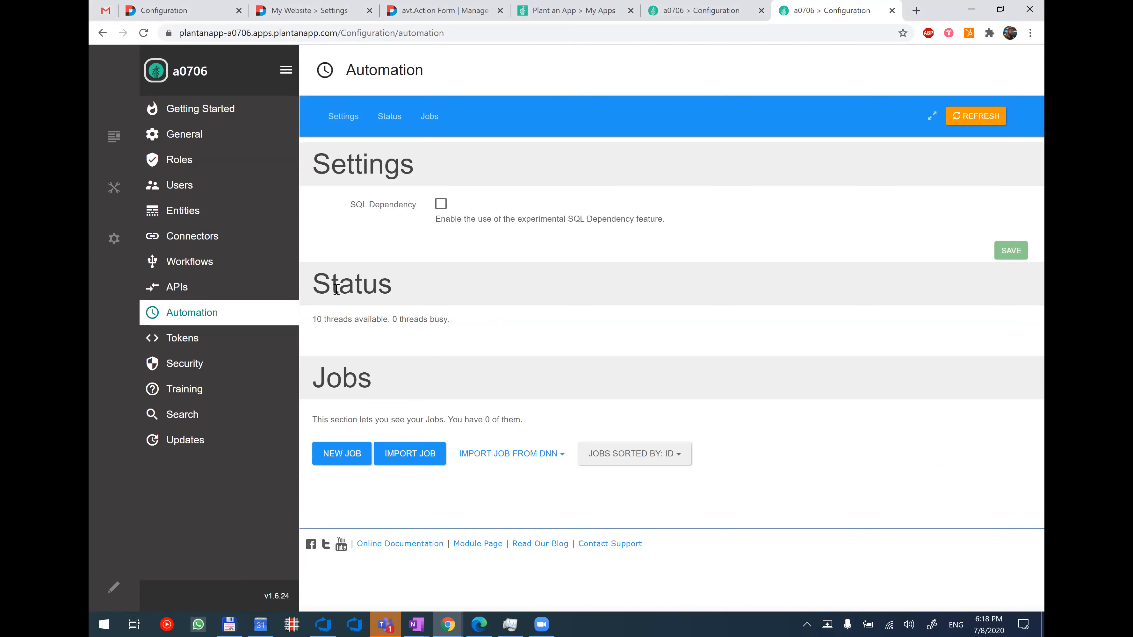
click(195, 281)
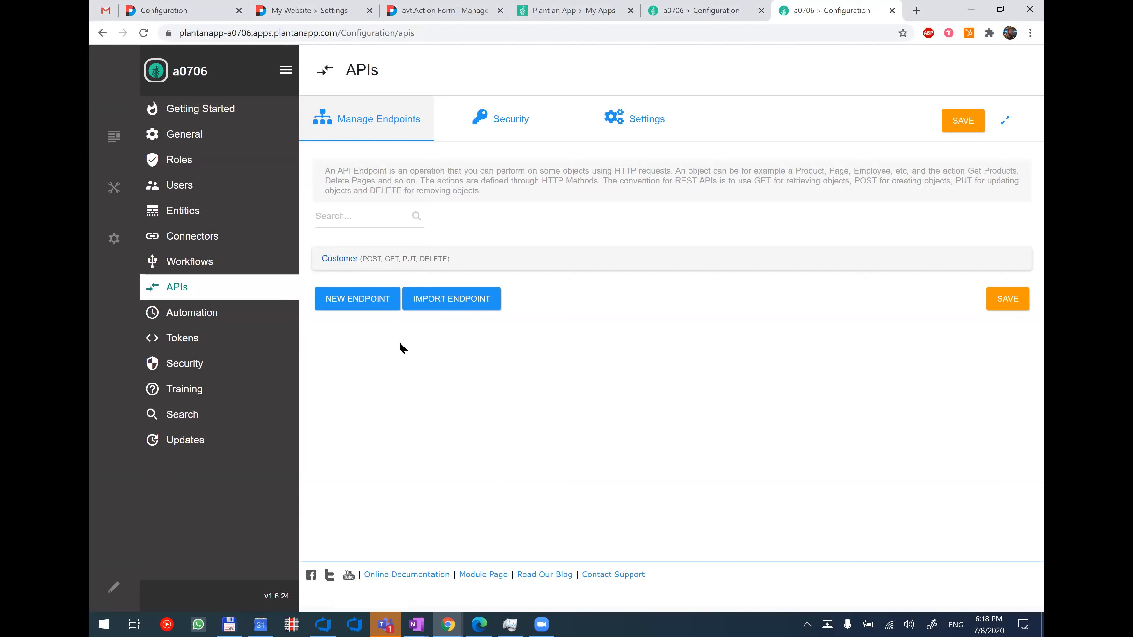
key(alt+Tab)
key(alt+Tab)
key(alt+Tab)
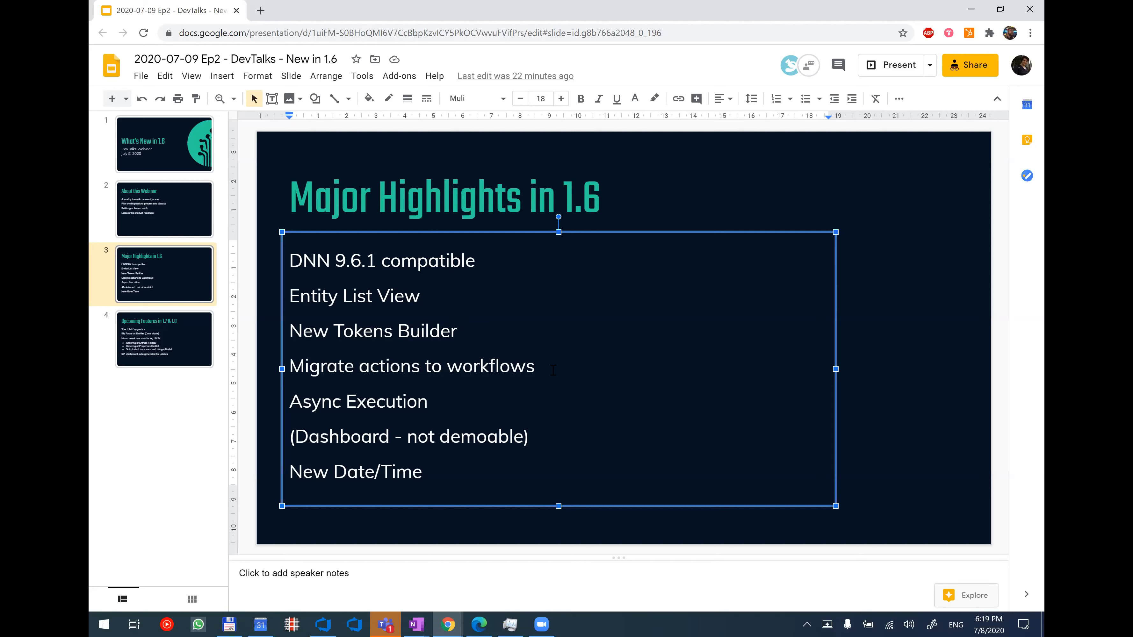
key(alt+Tab)
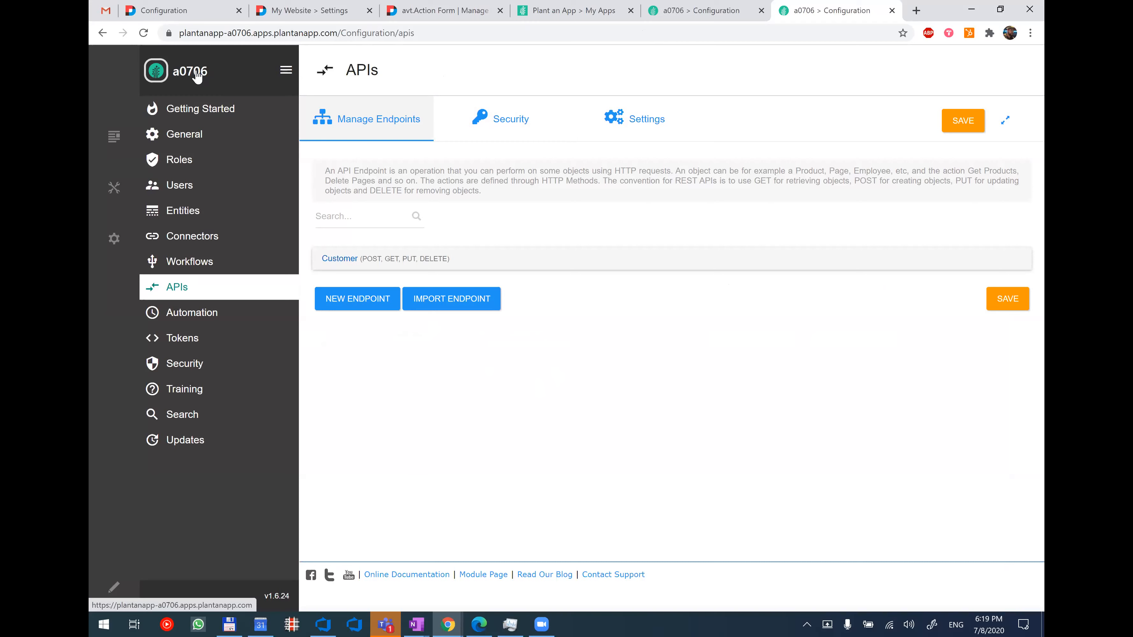
Discard the unsaved new workflow on the My Website site and log back in to reach its Workflows list.
click(301, 10)
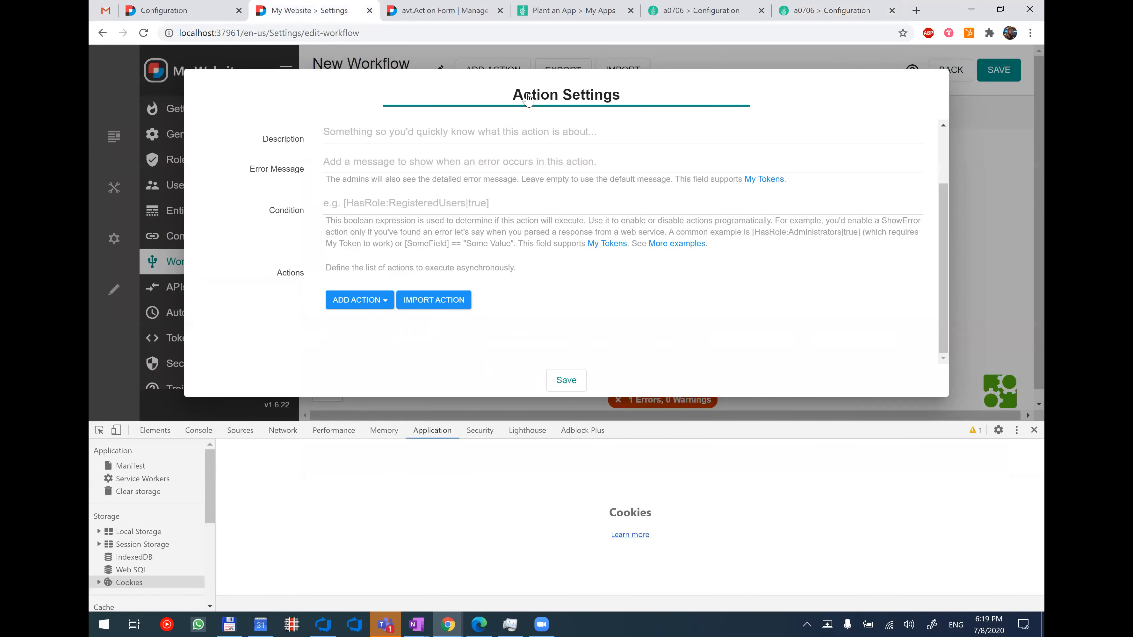
click(976, 156)
click(952, 80)
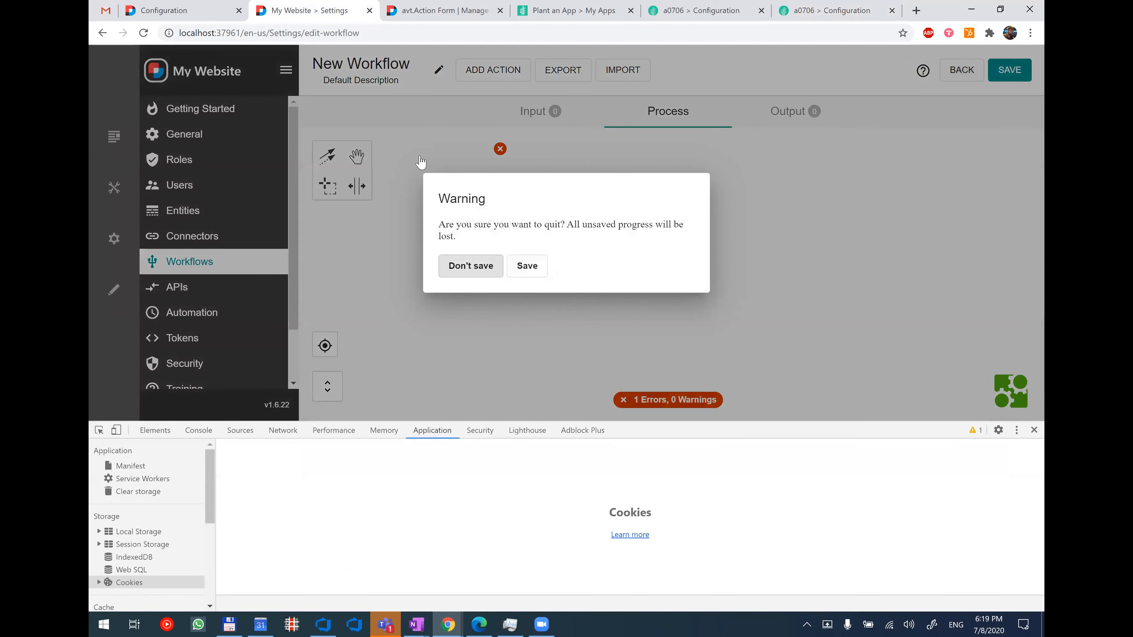
click(471, 266)
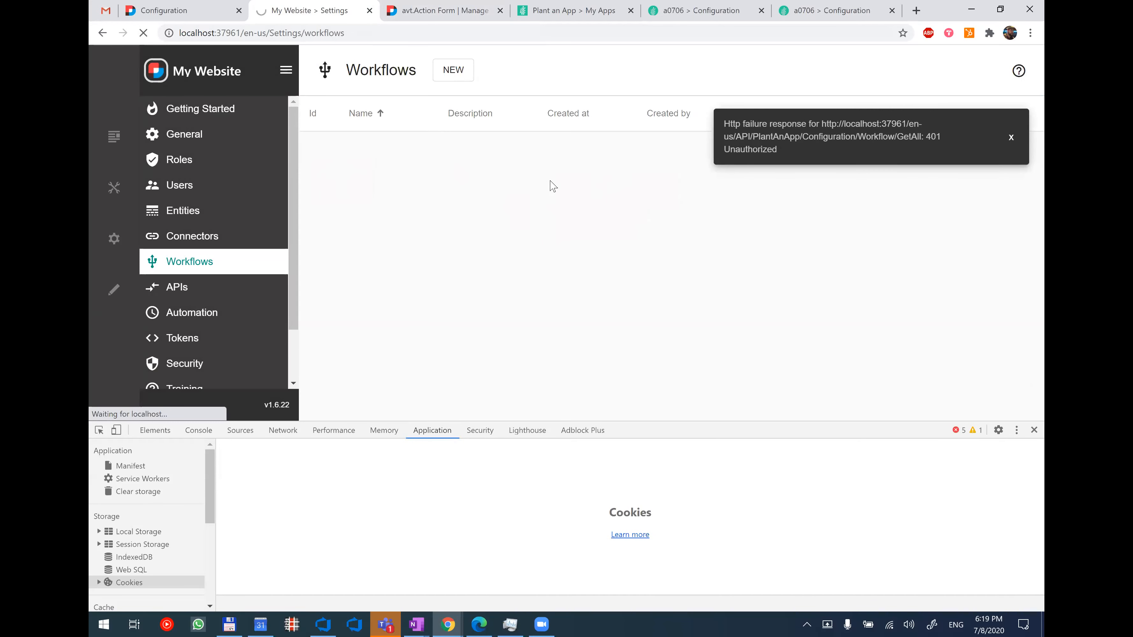
click(453, 72)
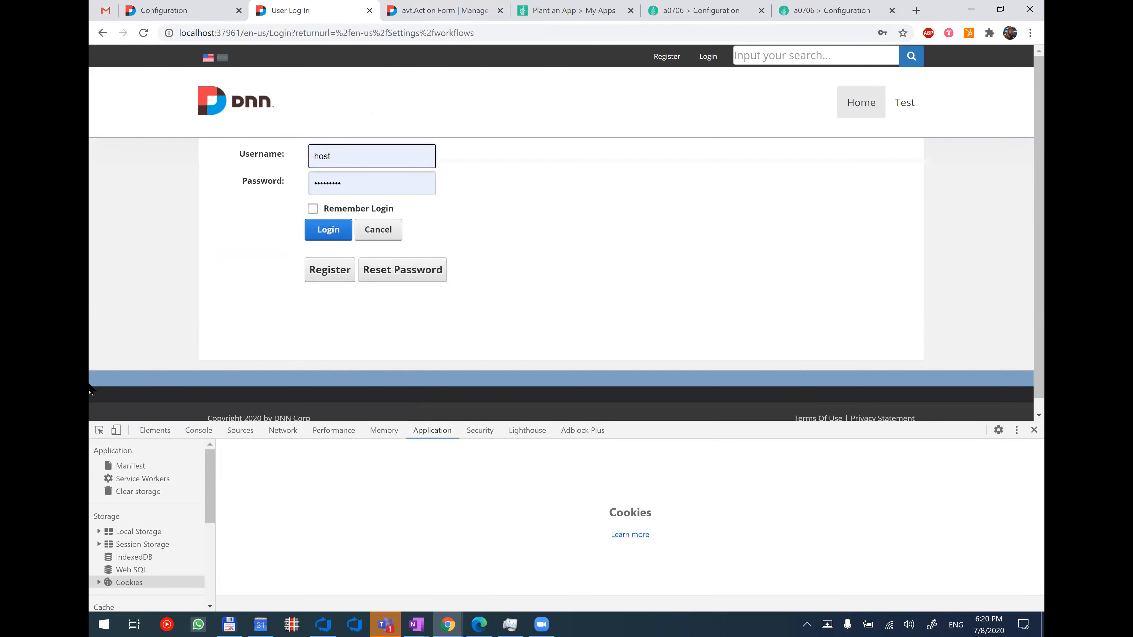
click(328, 235)
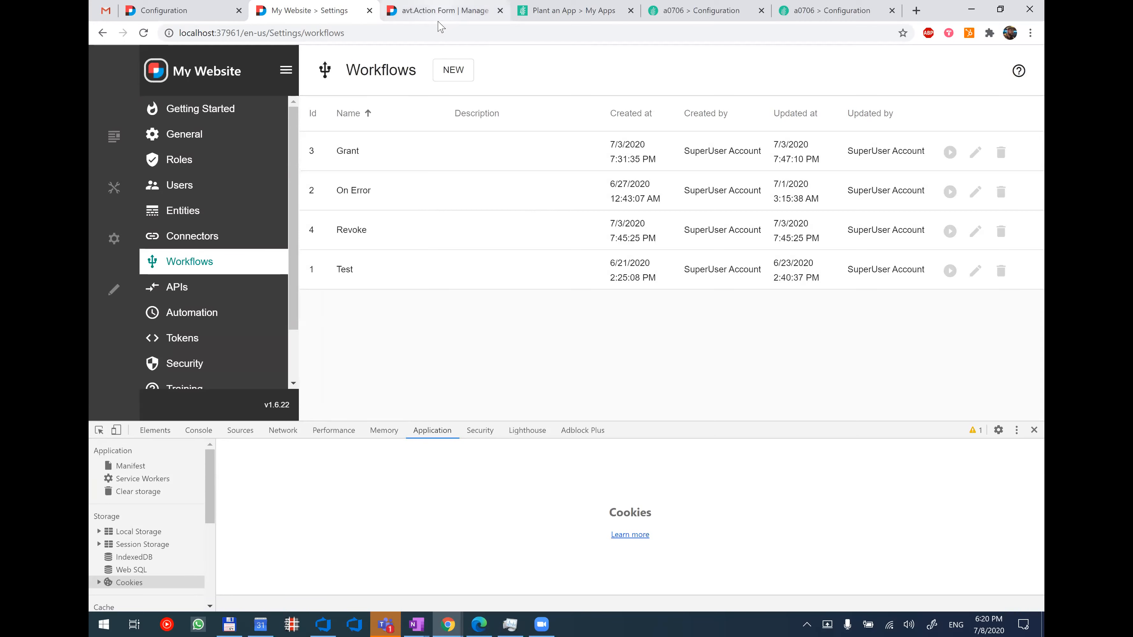
Switch to the Action Form settings and open the Send Email (Send to admins) action in the SendNow button's click handler.
click(441, 11)
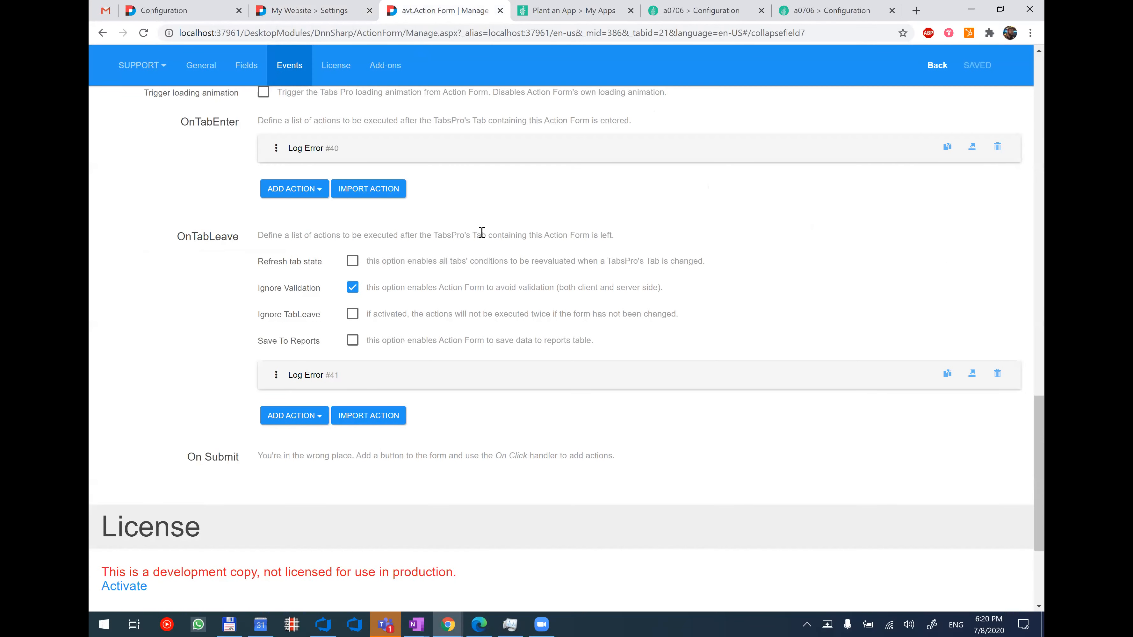
scroll(482, 236, up, 15)
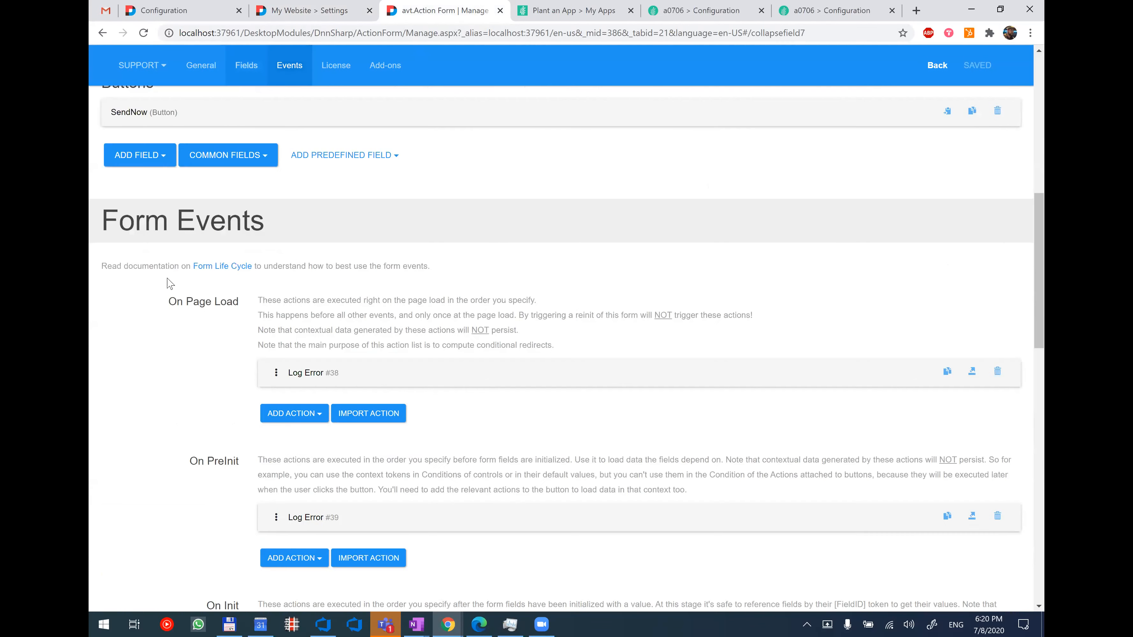
scroll(169, 283, up, 3)
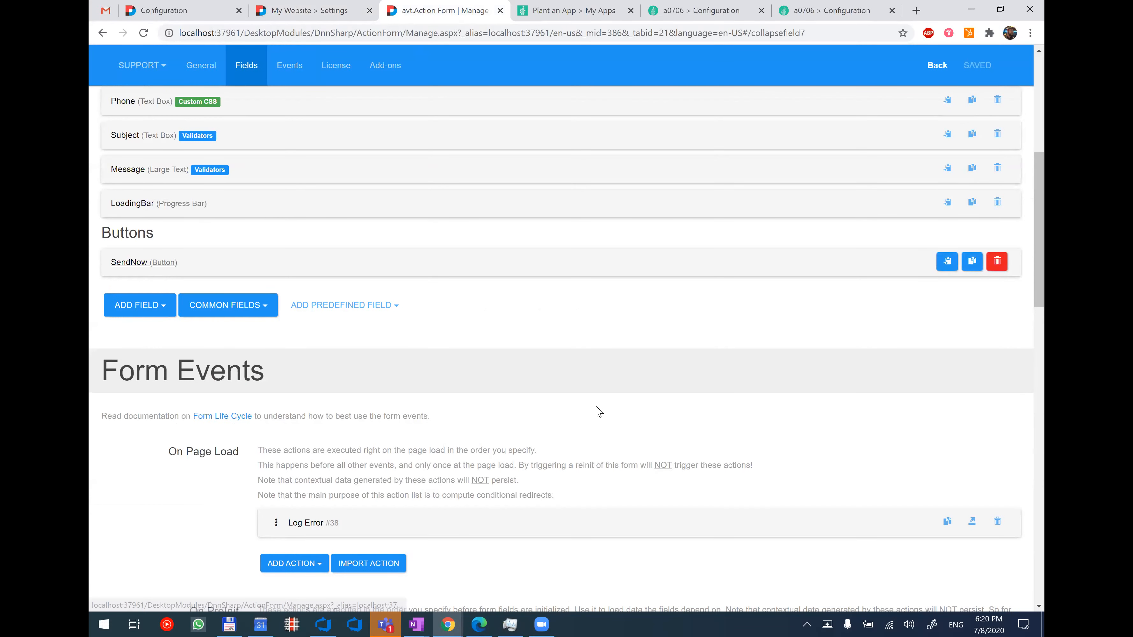
scroll(618, 414, down, 2)
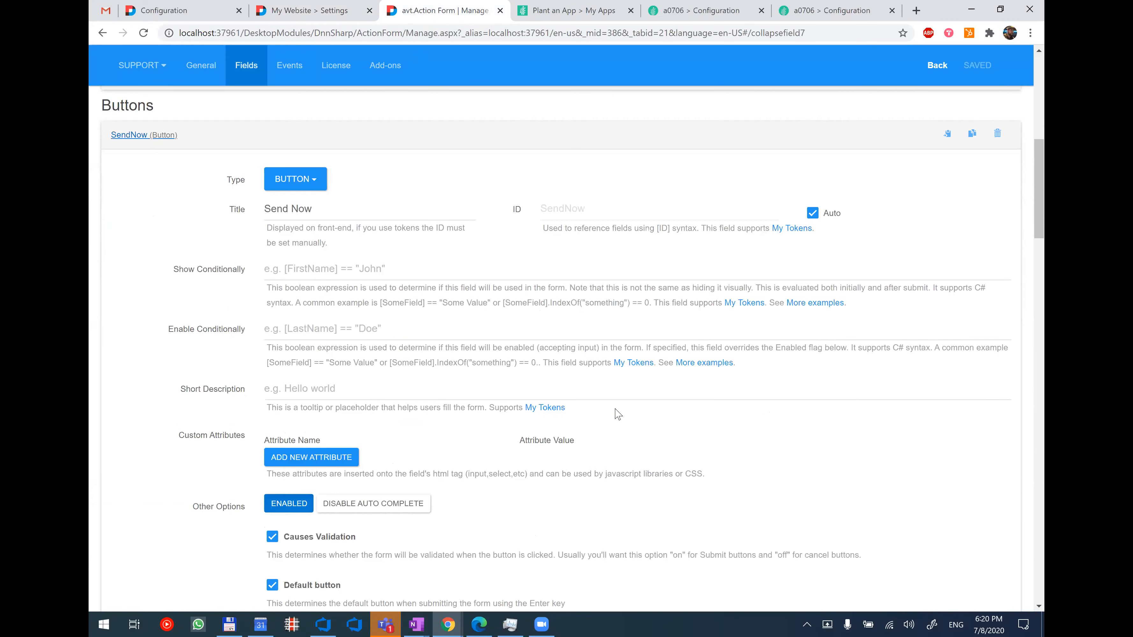
scroll(619, 414, down, 12)
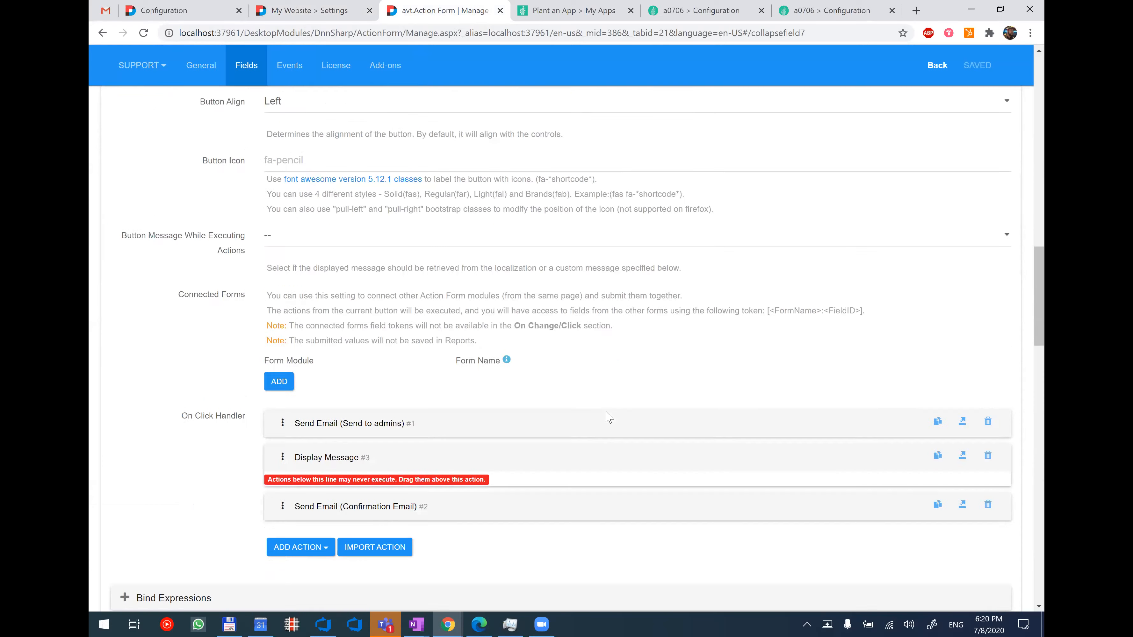
scroll(609, 418, down, 2)
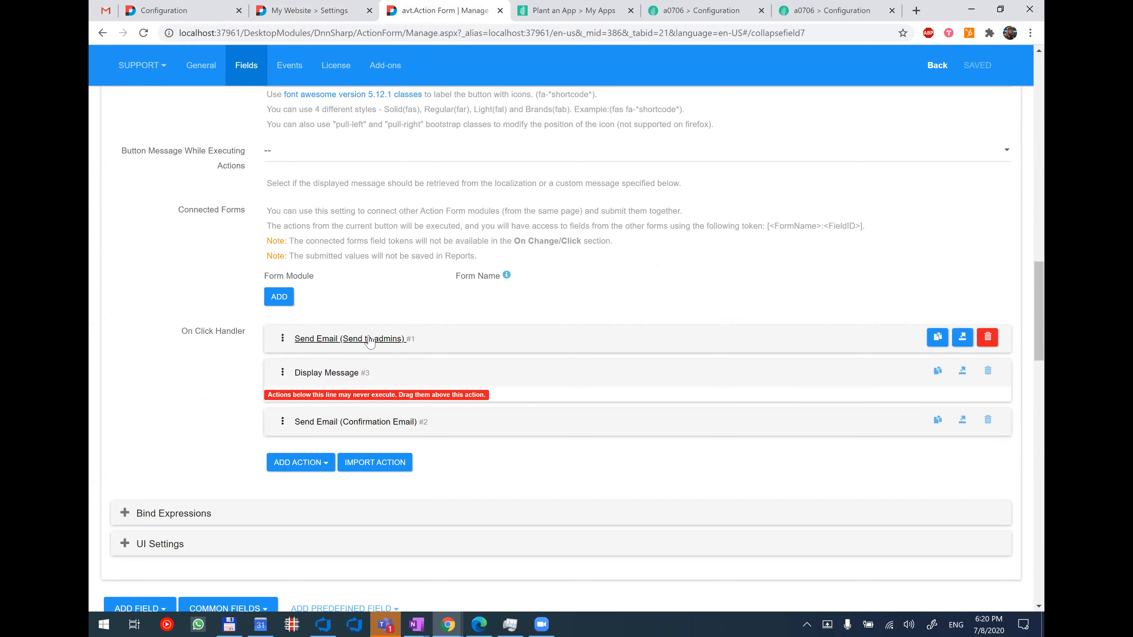
click(331, 339)
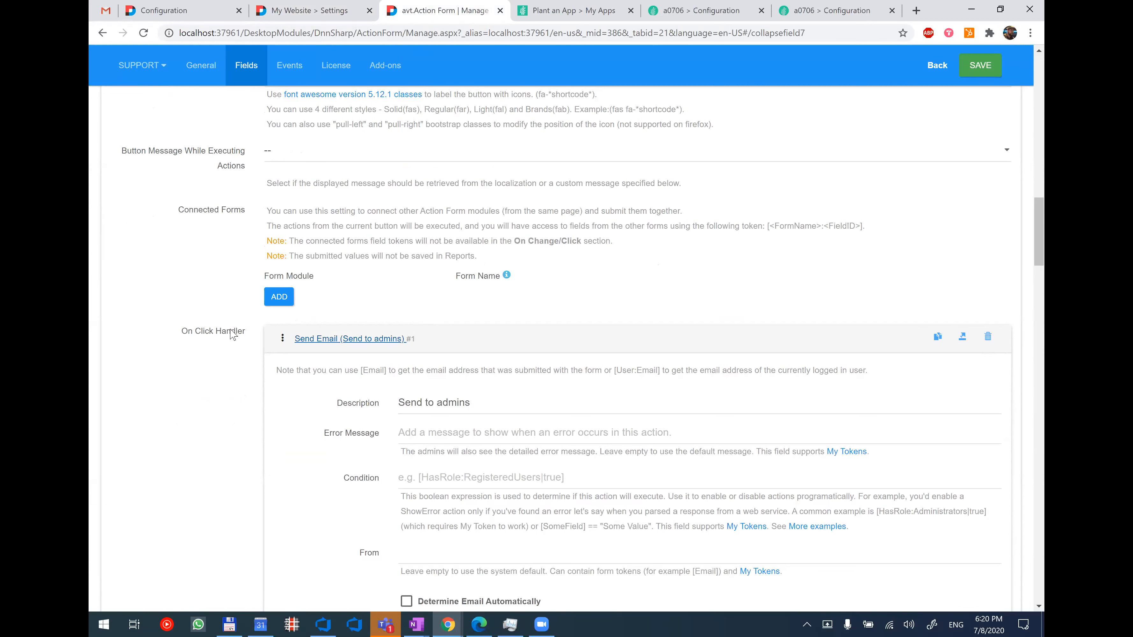
scroll(233, 335, down, 2)
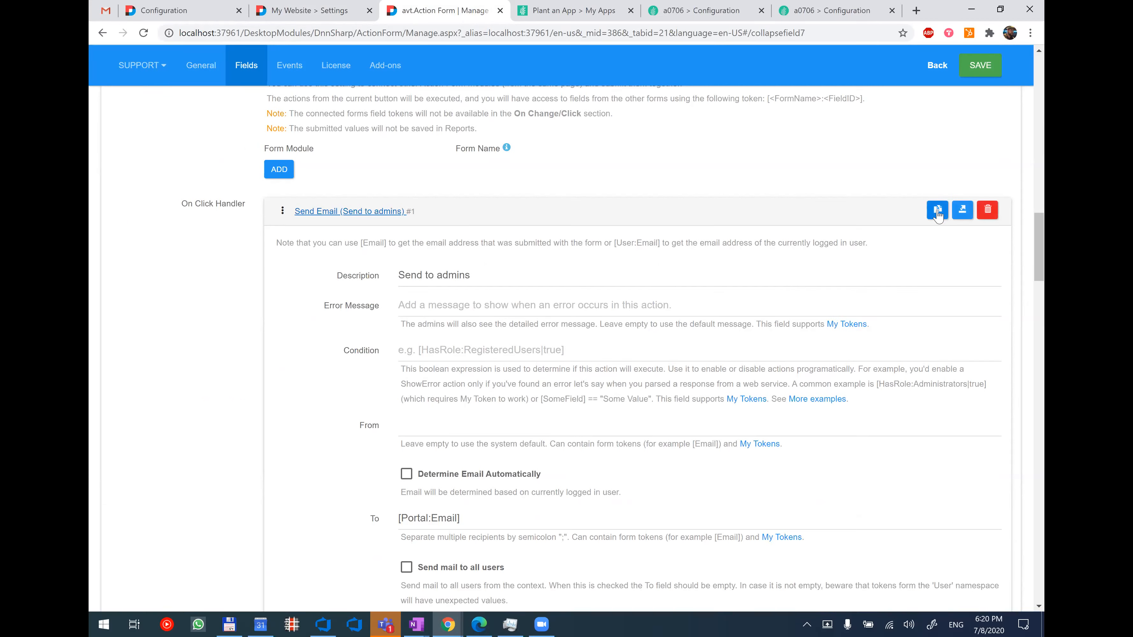
Export the Send Email (Send to admins) action and copy its JSON.
click(962, 215)
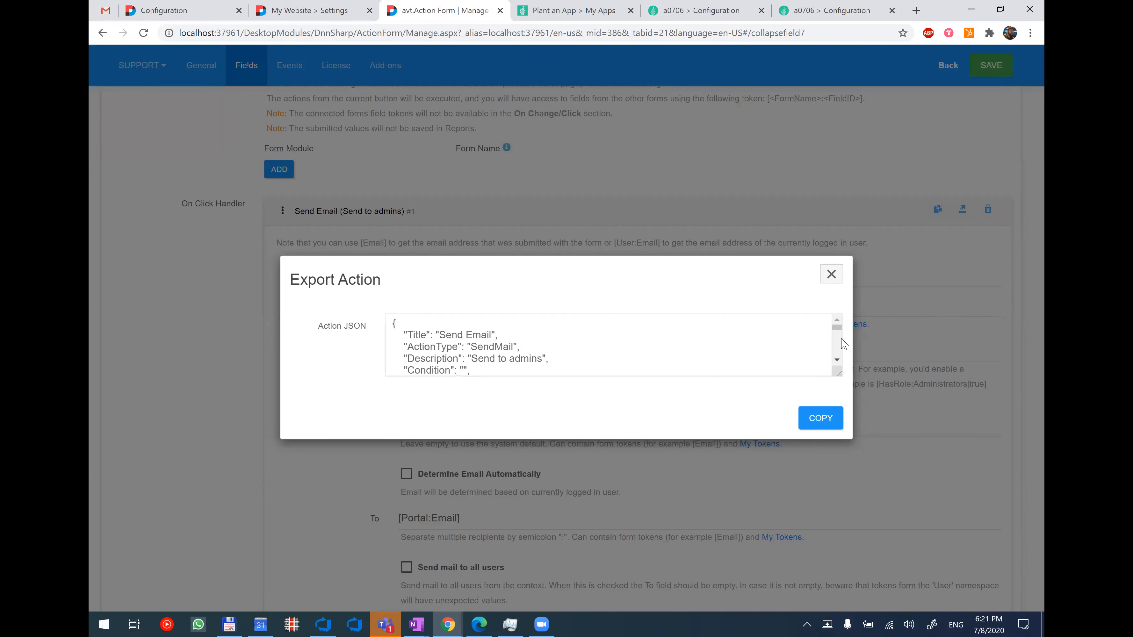
drag(838, 328, 852, 395)
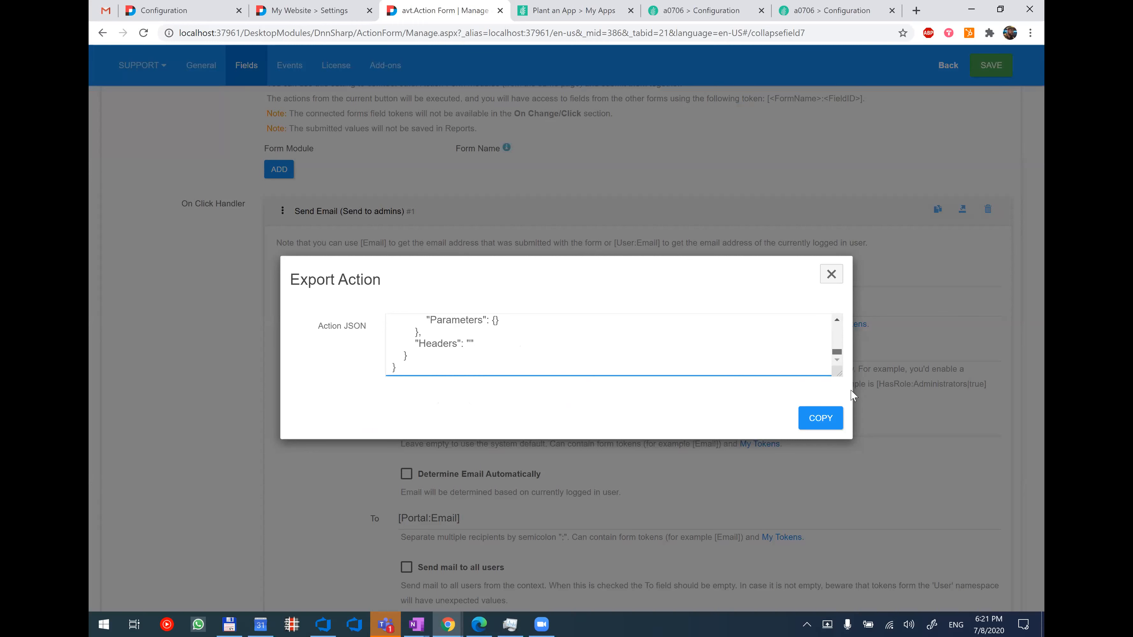
click(819, 420)
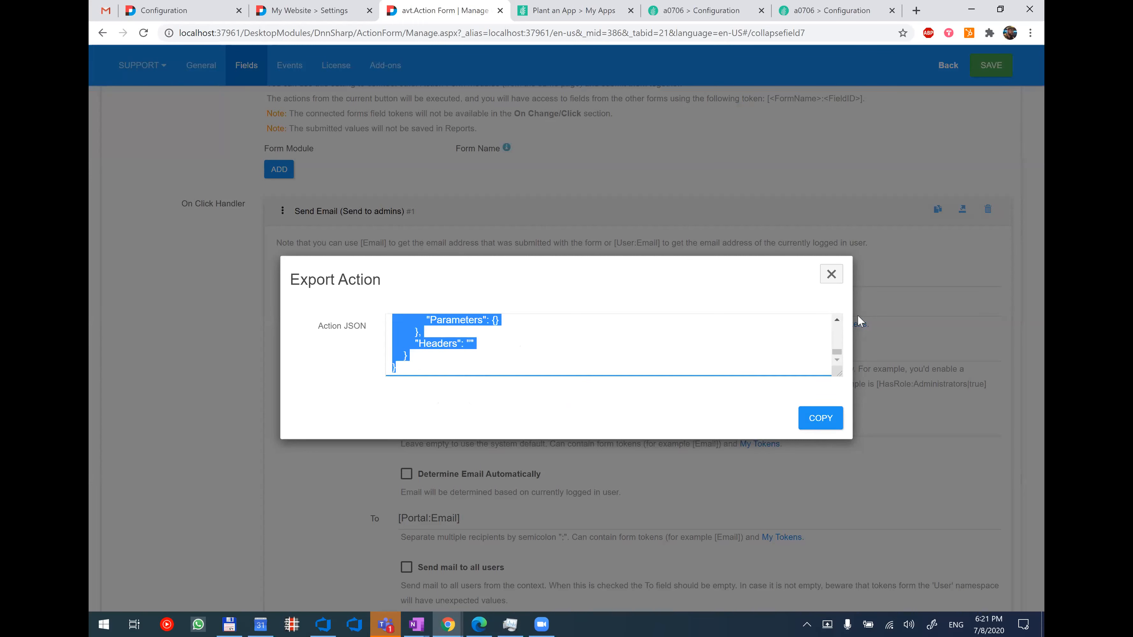
click(836, 421)
click(820, 418)
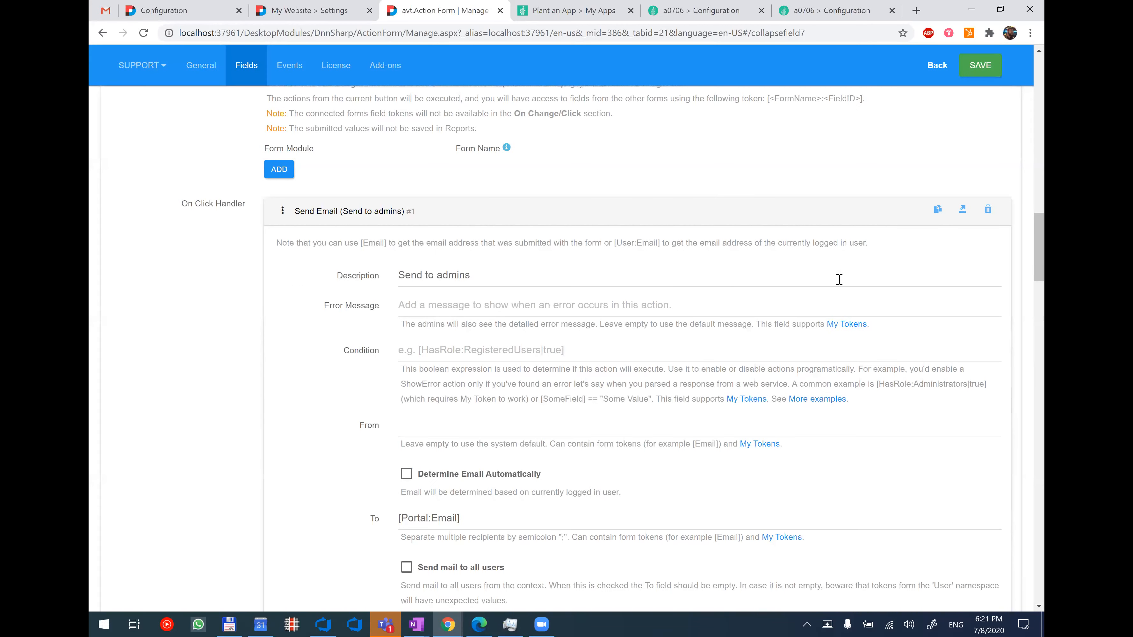
Import the copied Send Email JSON as an additional action in the SendNow button's click handler.
click(370, 212)
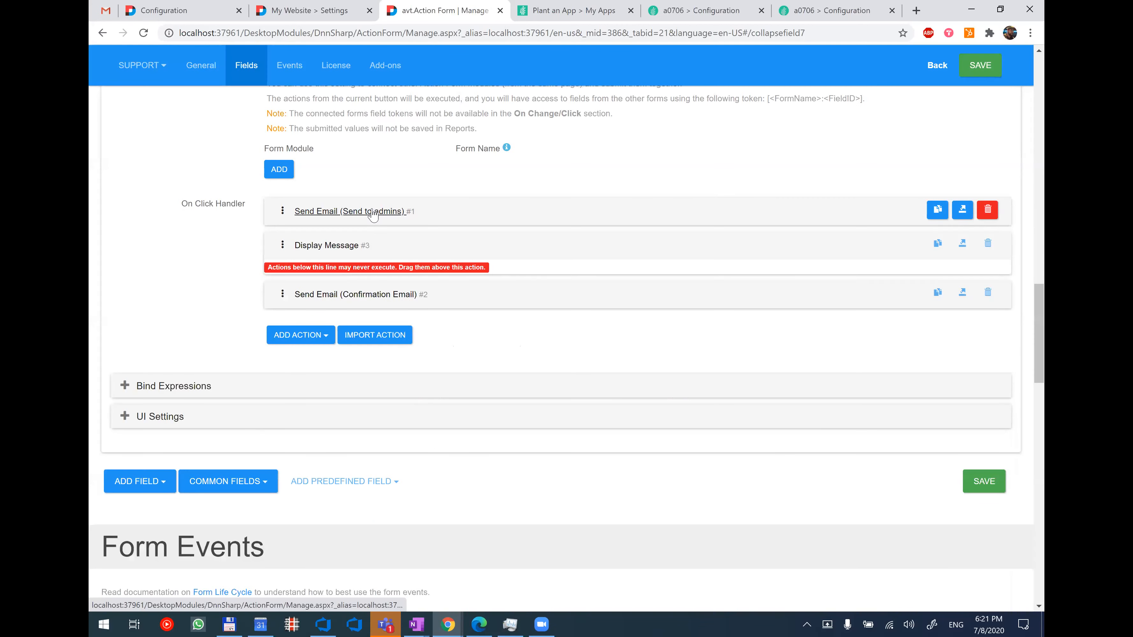
click(393, 336)
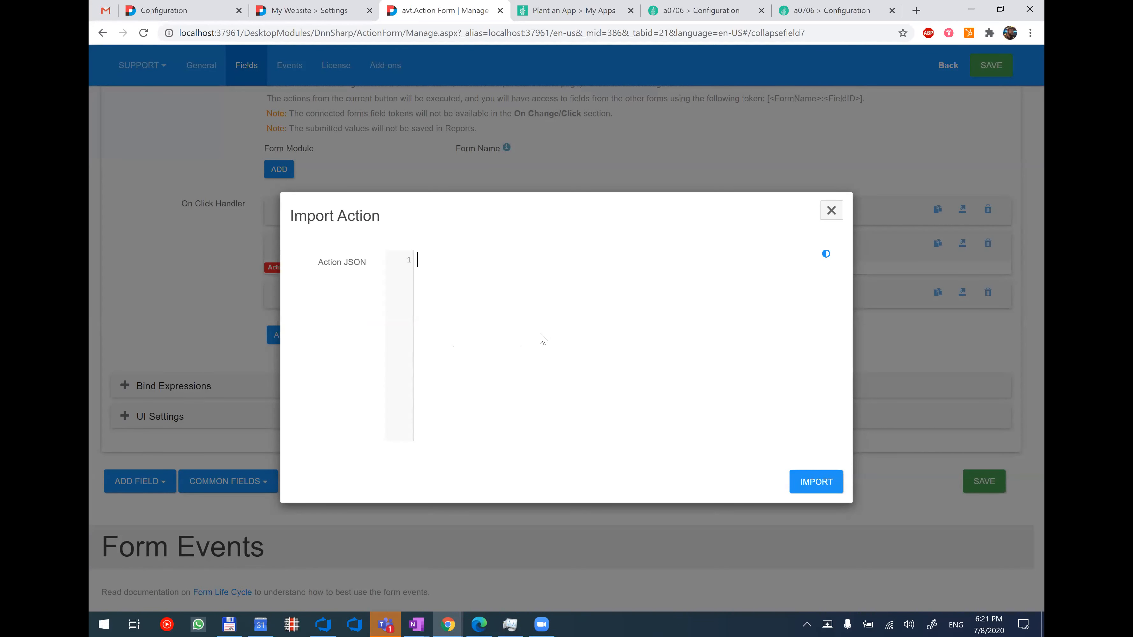
key(ctrl+v)
click(814, 485)
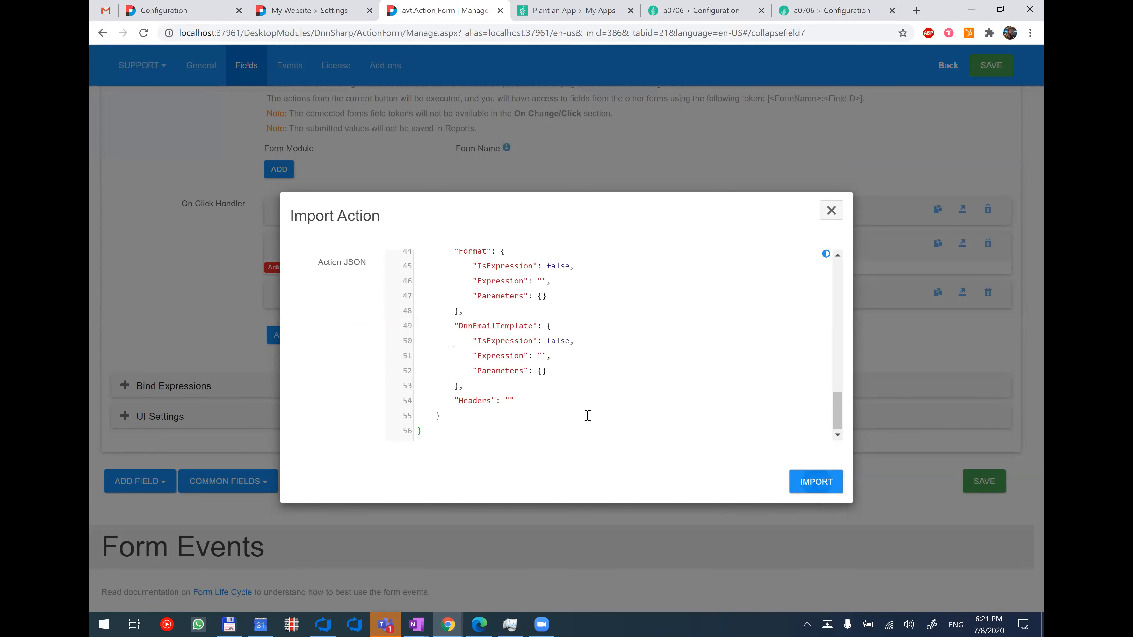
scroll(380, 303, down, 3)
scroll(373, 190, up, 1)
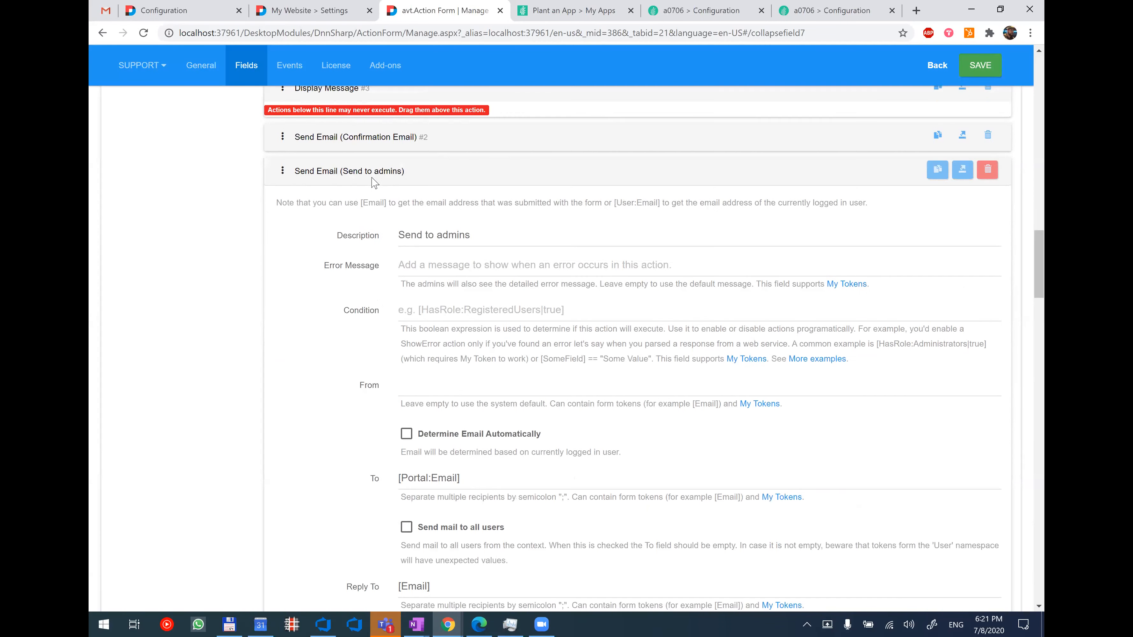
click(372, 174)
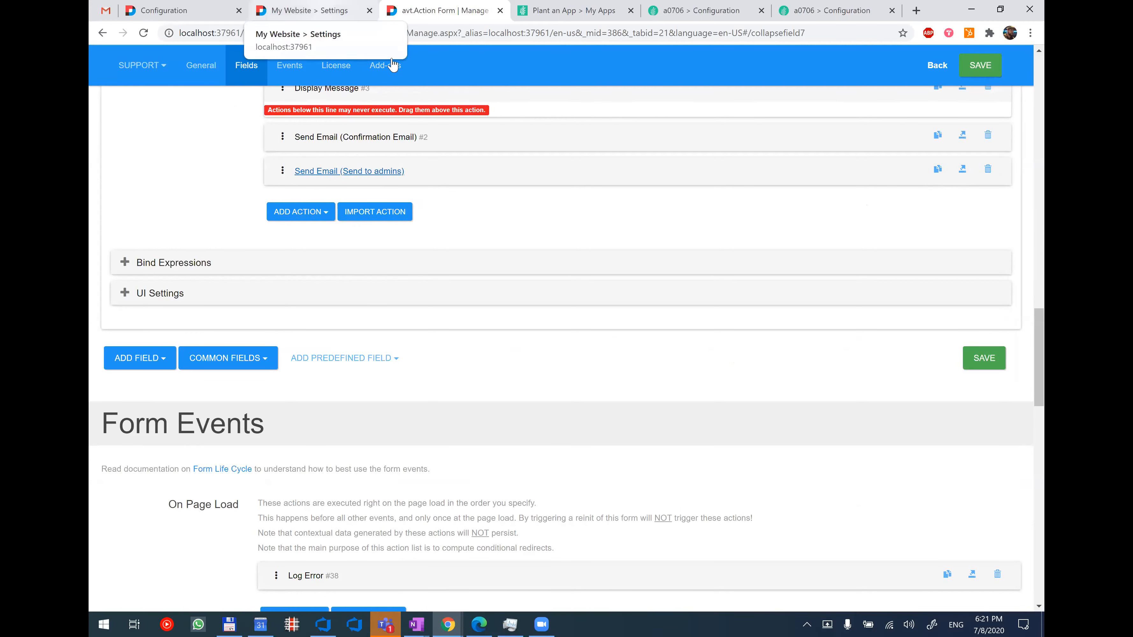
In My Website's Test workflow, move Execute actions on entity list closer to Inject Data and import the copied Send Email action.
key(ctrl+shift+Tab)
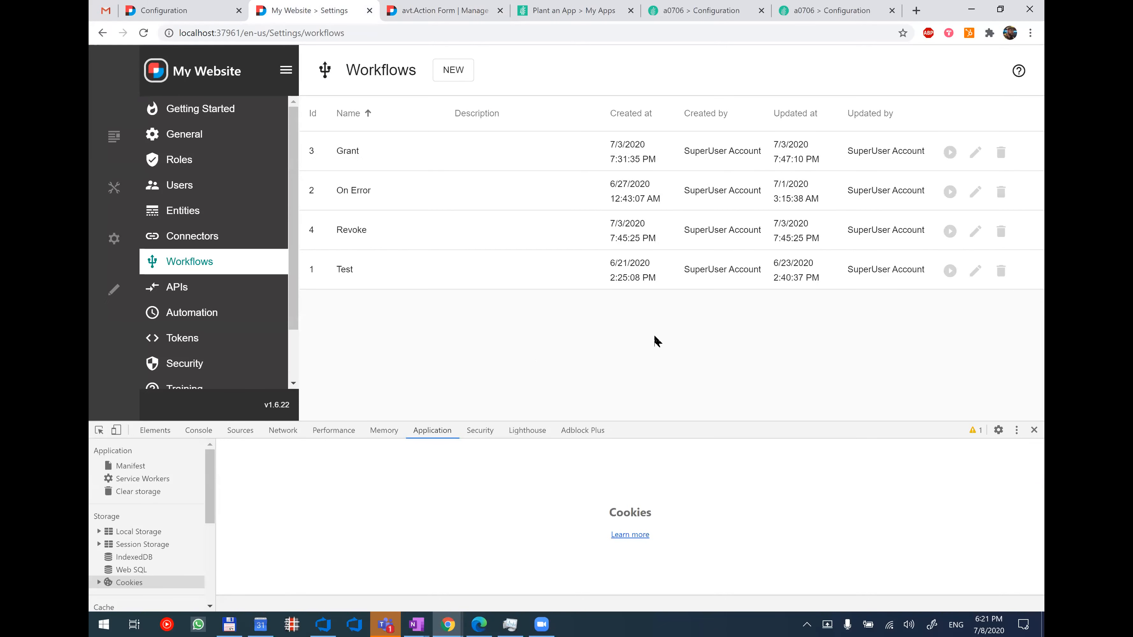
click(975, 271)
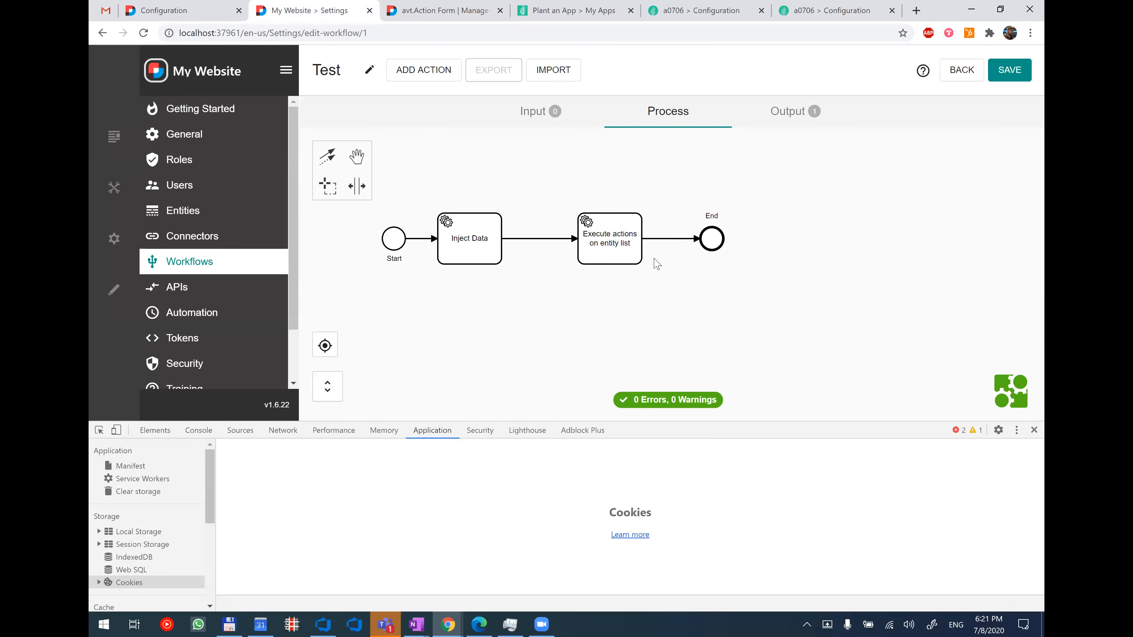
drag(611, 253, 566, 253)
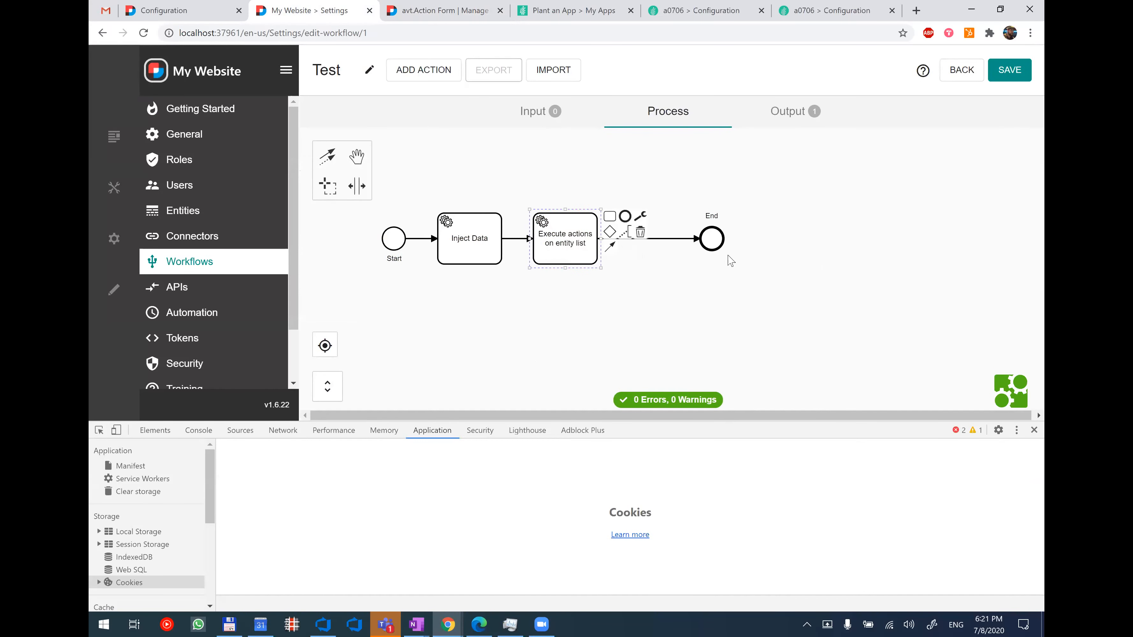
click(647, 291)
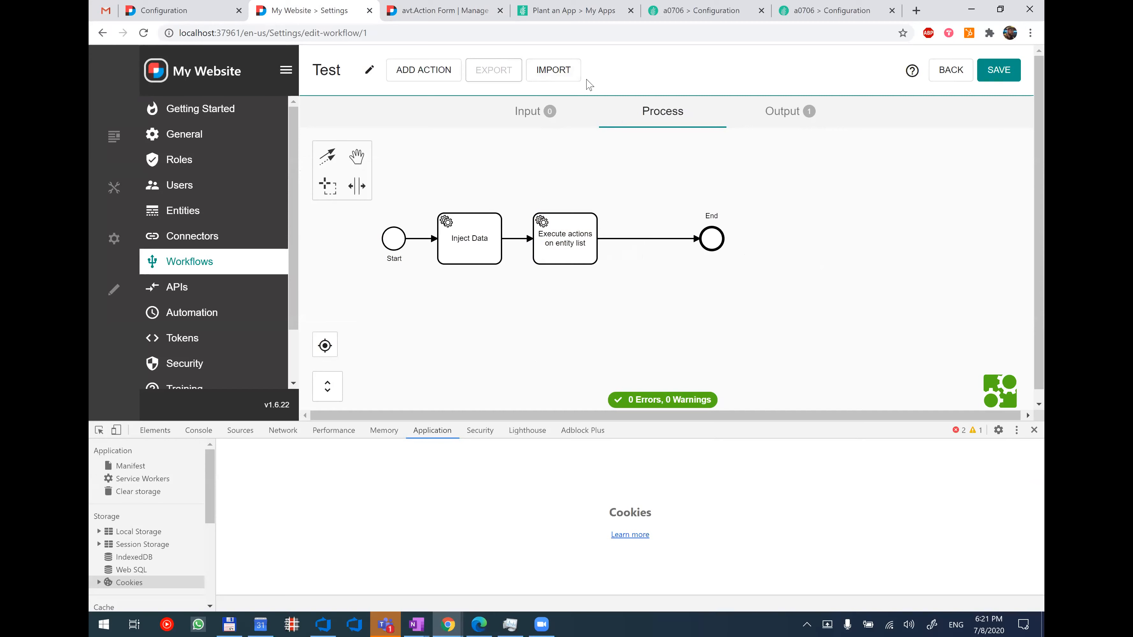
click(563, 80)
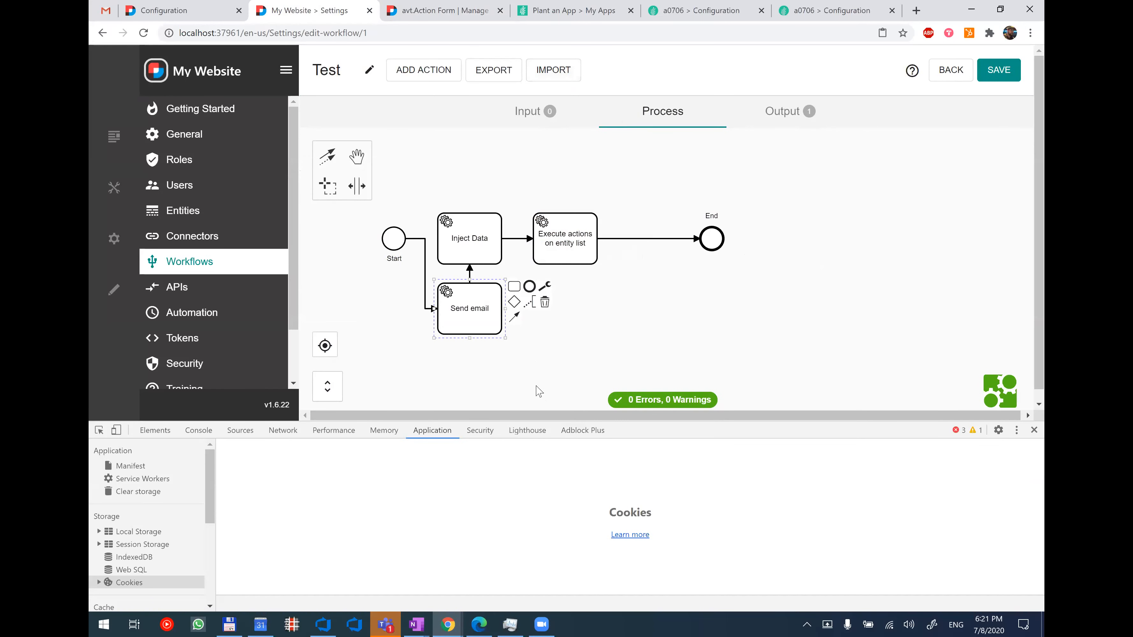
Insert Send email before End and delete its flows from Start, to Inject Data and from Execute actions on entity list.
drag(450, 327, 633, 249)
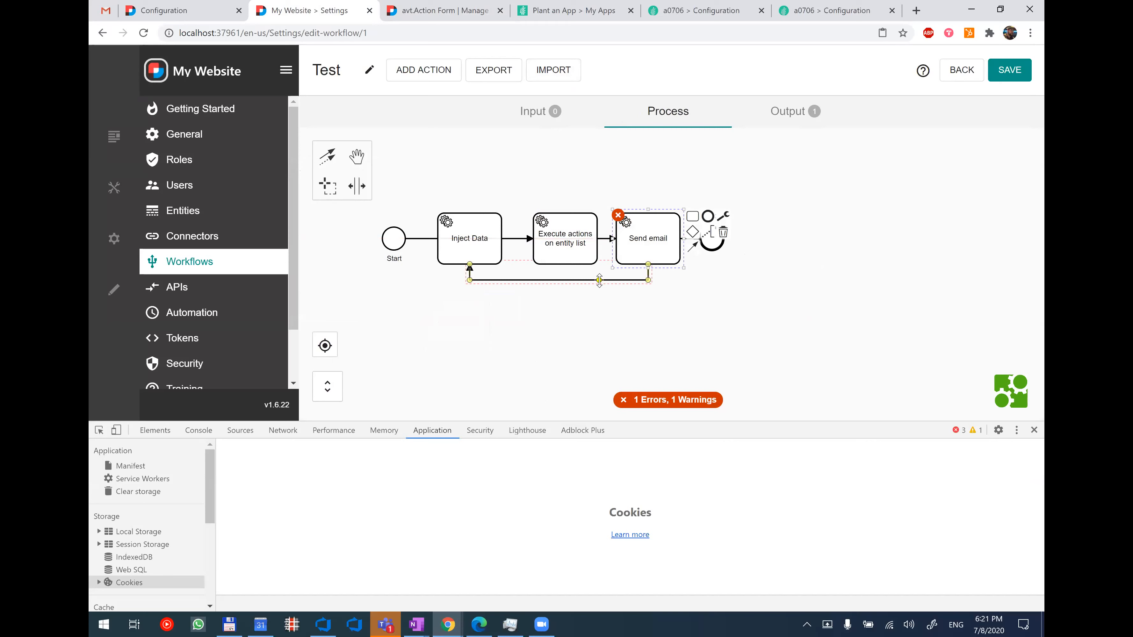
click(599, 280)
key(Delete)
drag(651, 253, 655, 197)
click(609, 202)
key(Delete)
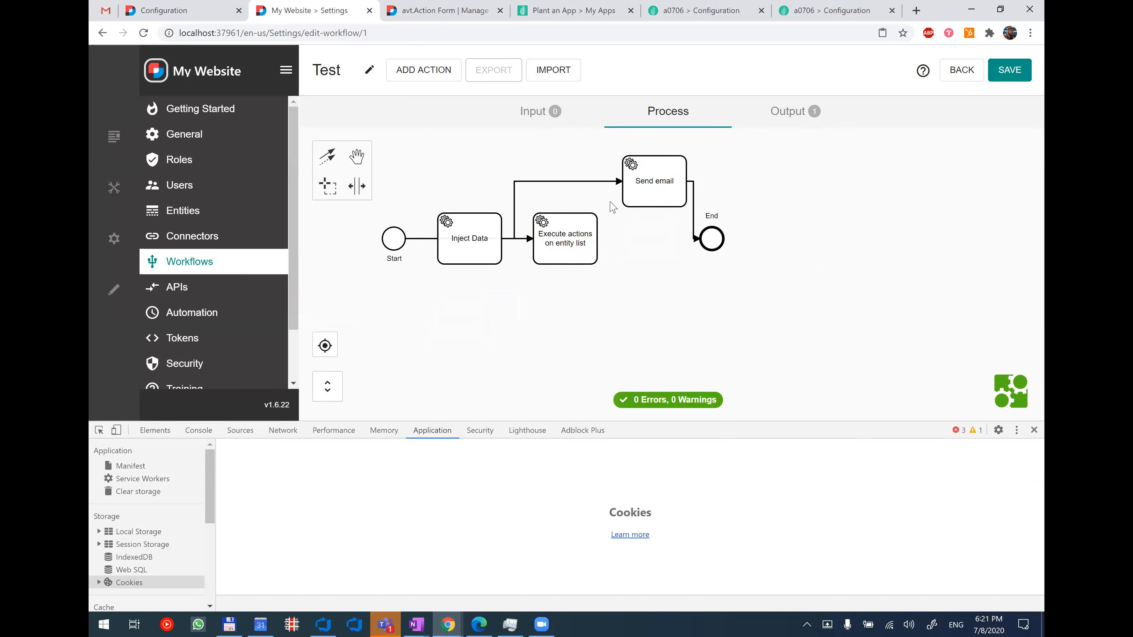
drag(513, 239, 597, 243)
key(Delete)
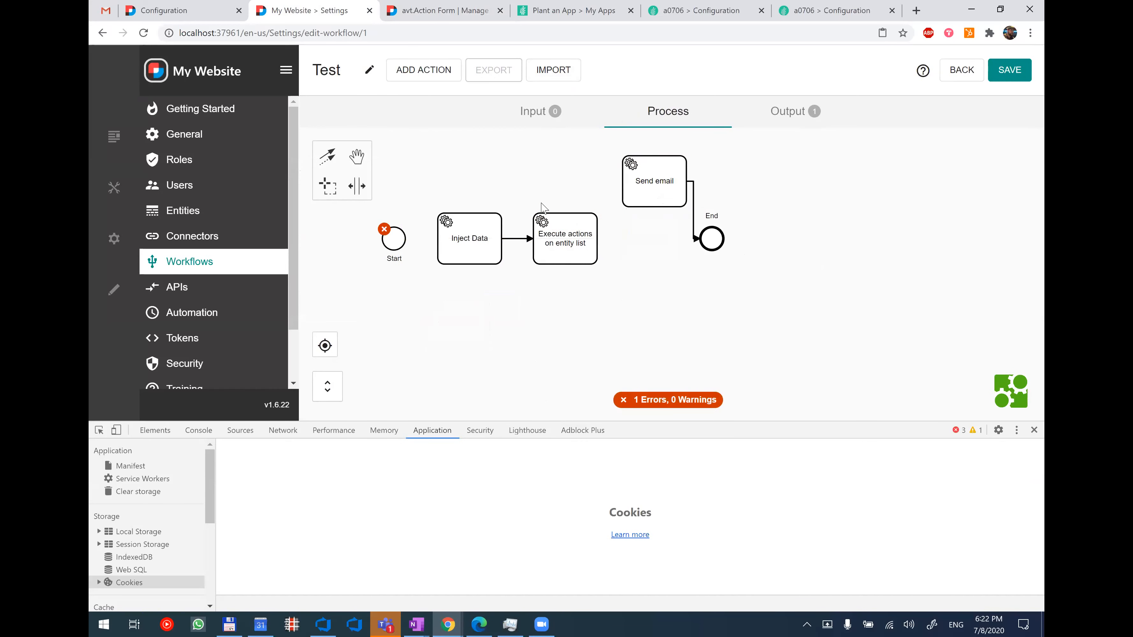
Connect Execute actions on entity list to Send email and align Send email in the row before End.
click(559, 231)
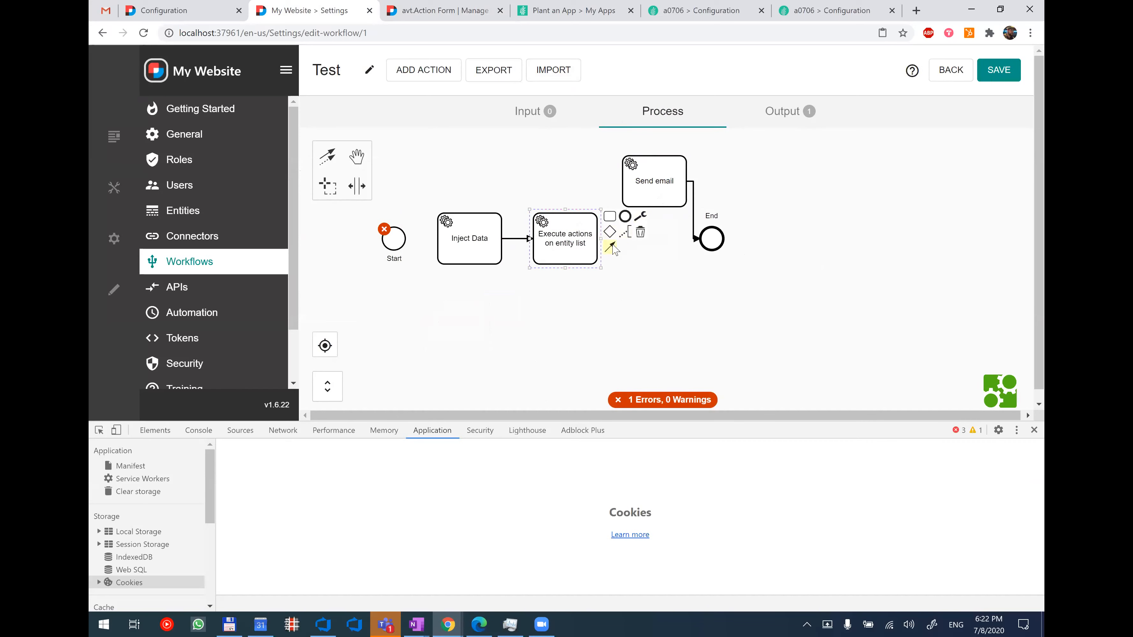
click(612, 248)
click(648, 196)
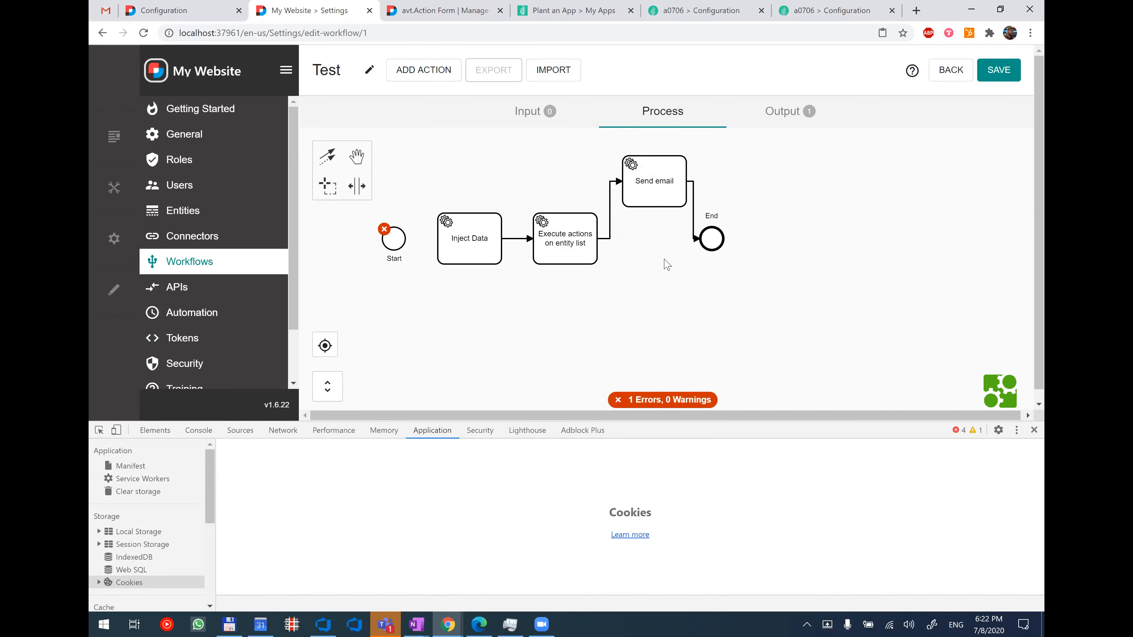
click(398, 254)
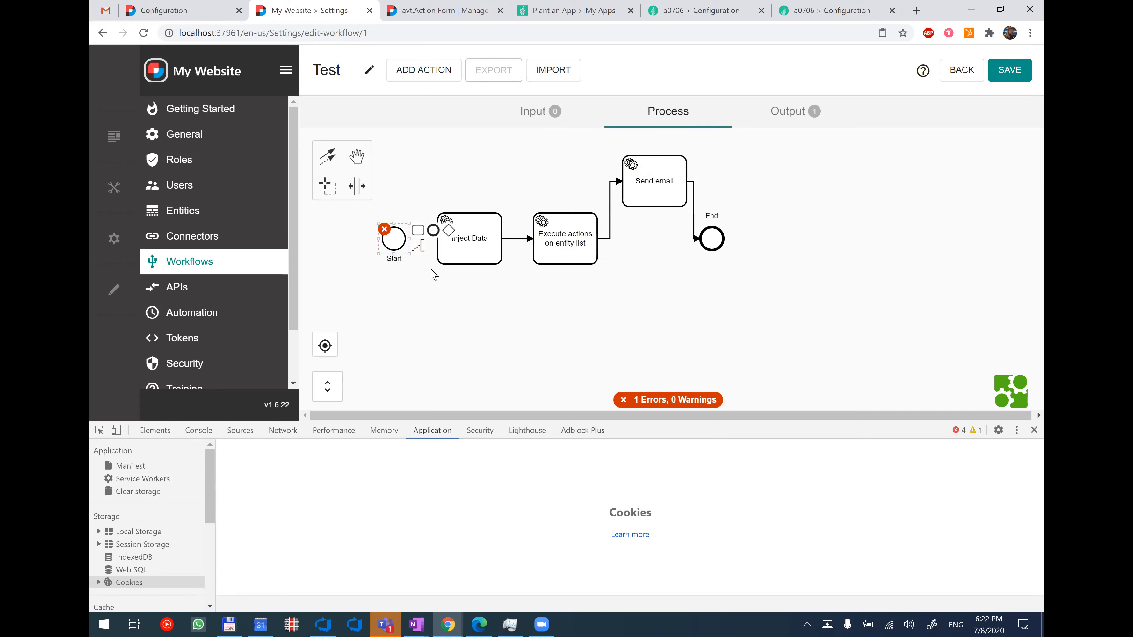
drag(669, 185, 669, 243)
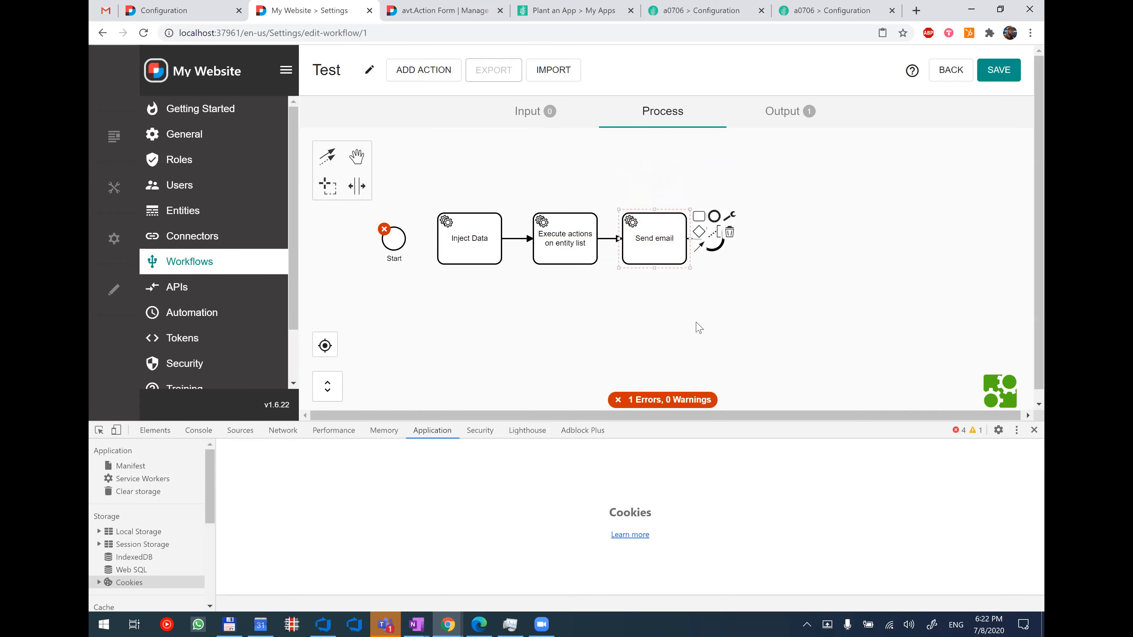
click(715, 294)
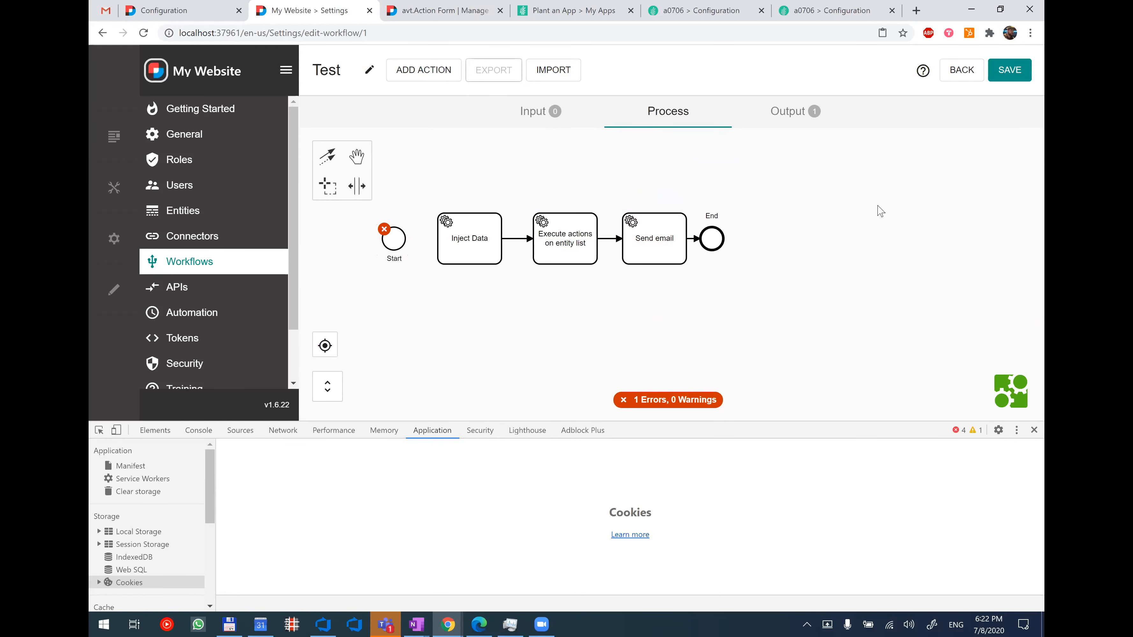
Leave the Test workflow without saving its changes and close the developer tools.
click(967, 76)
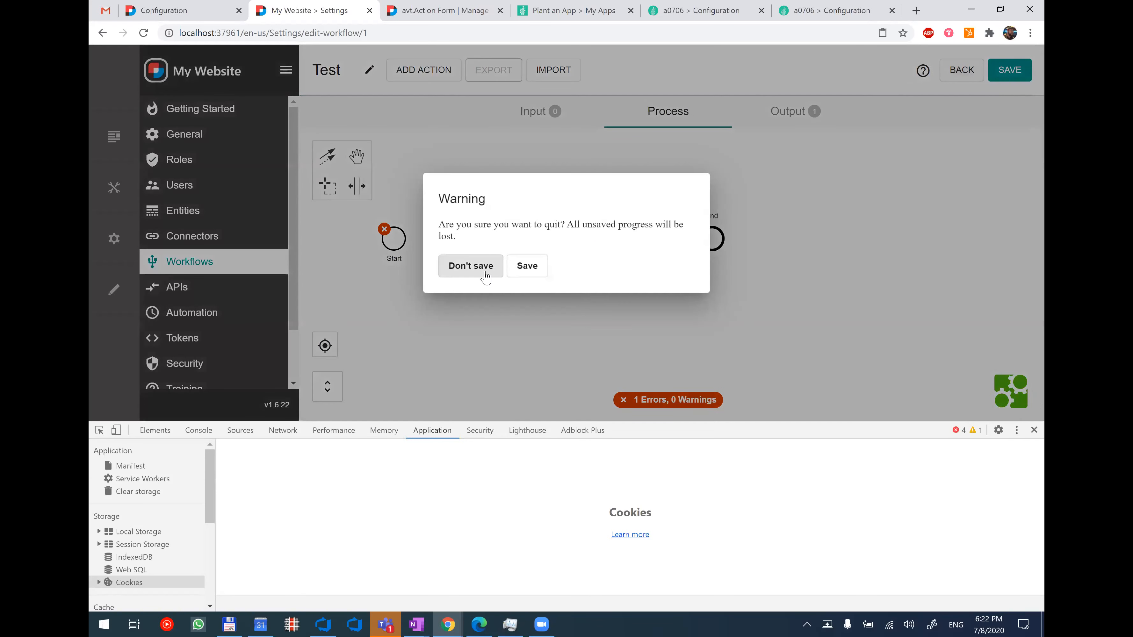
click(482, 269)
click(1034, 431)
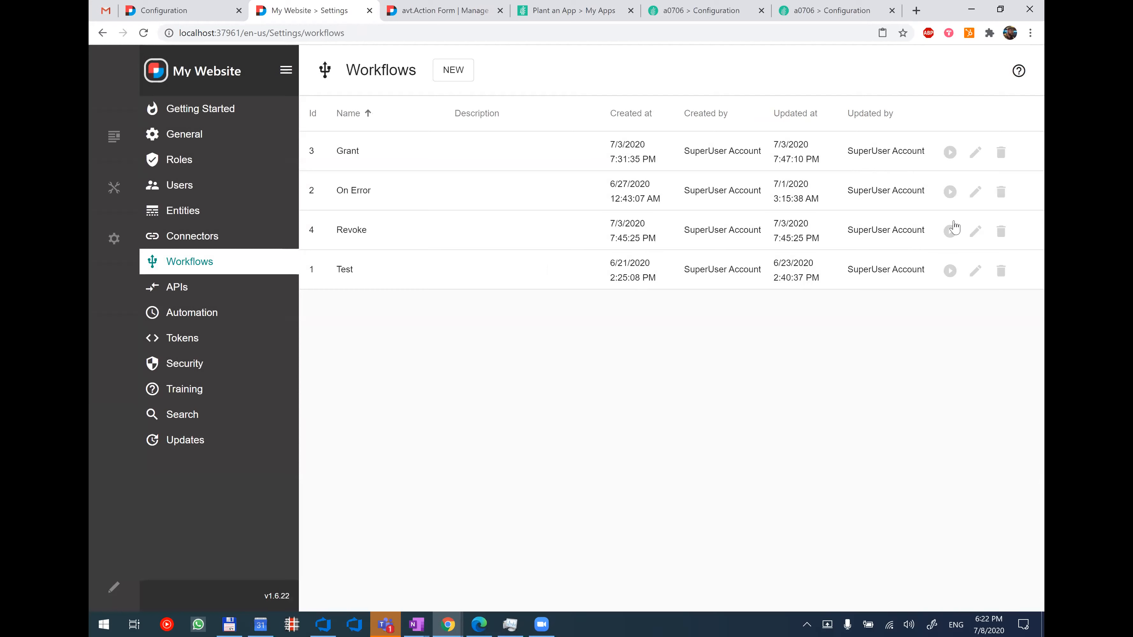
In the Revoke workflow, move End farther from Revoke User Role and open the Load User action's settings.
click(975, 231)
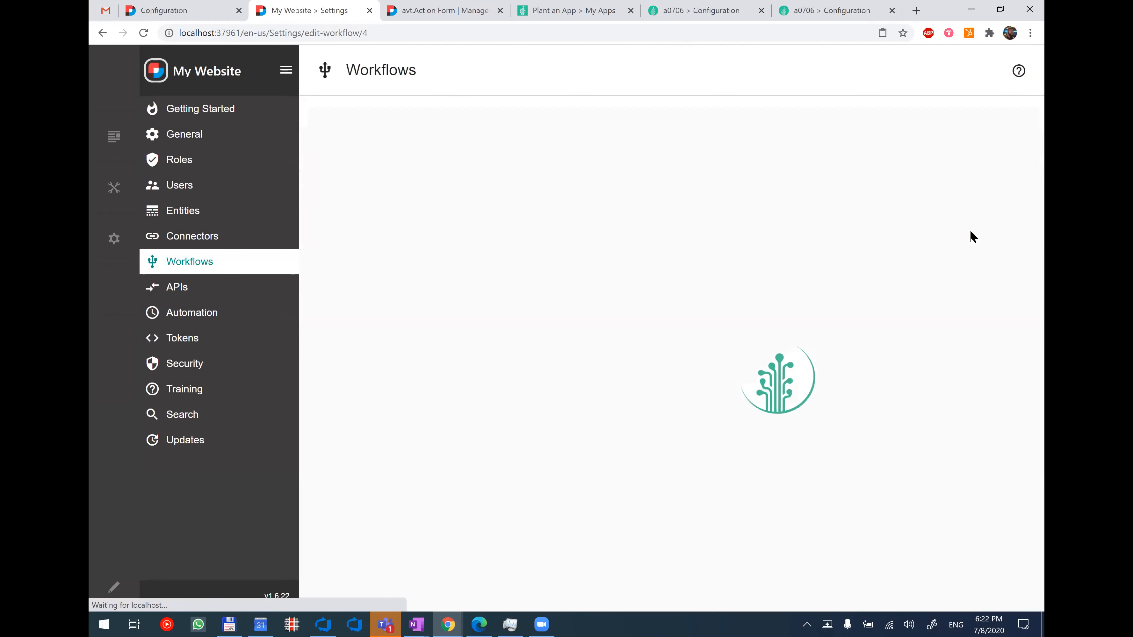
drag(687, 213, 771, 214)
click(655, 266)
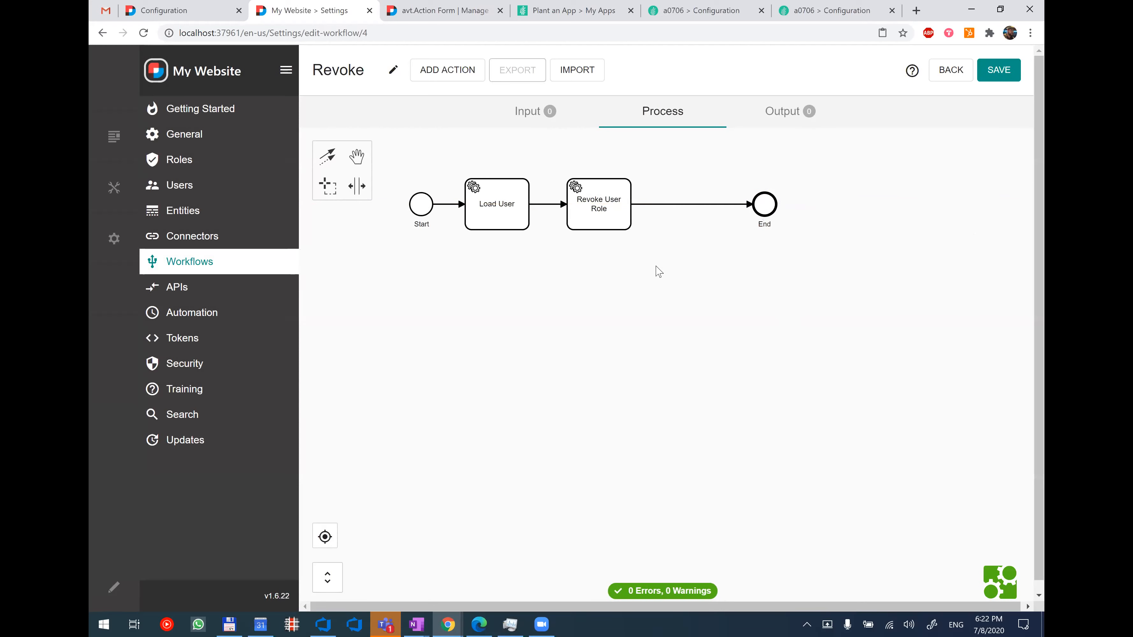
click(505, 223)
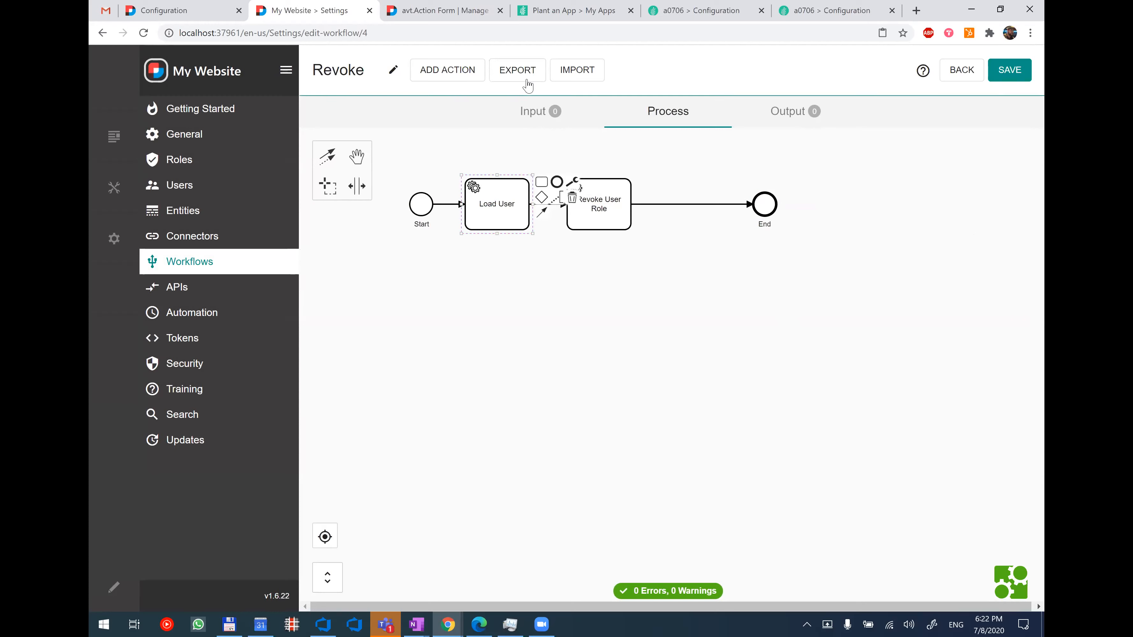
double_click(489, 210)
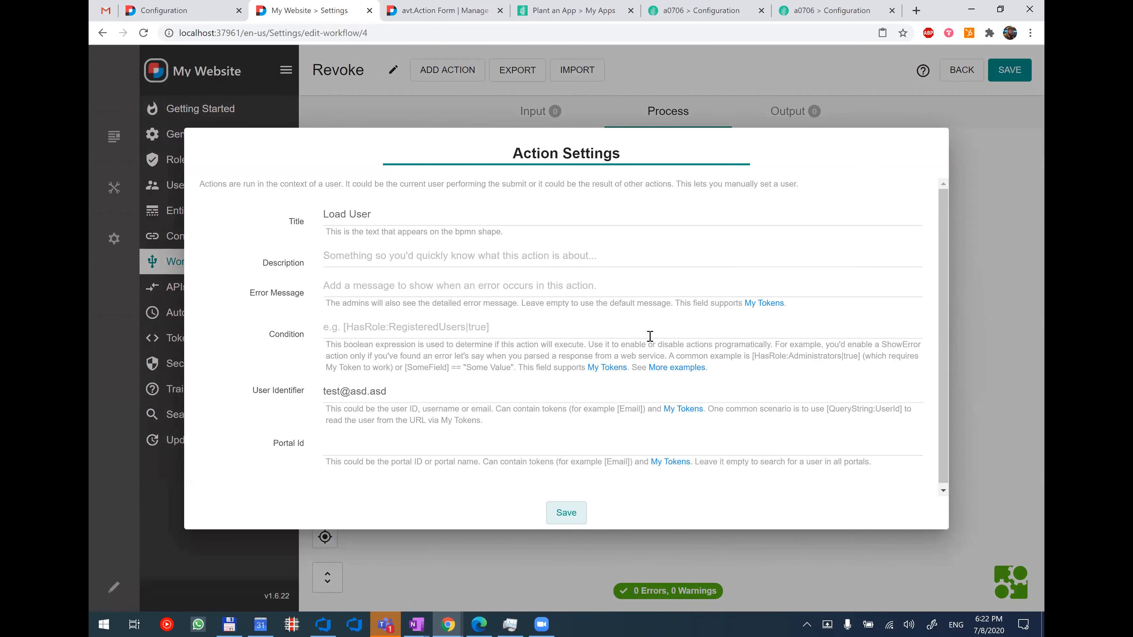
Close the Load User settings, then export that action from the Revoke workflow and copy its actions array.
scroll(650, 336, down, 1)
click(981, 253)
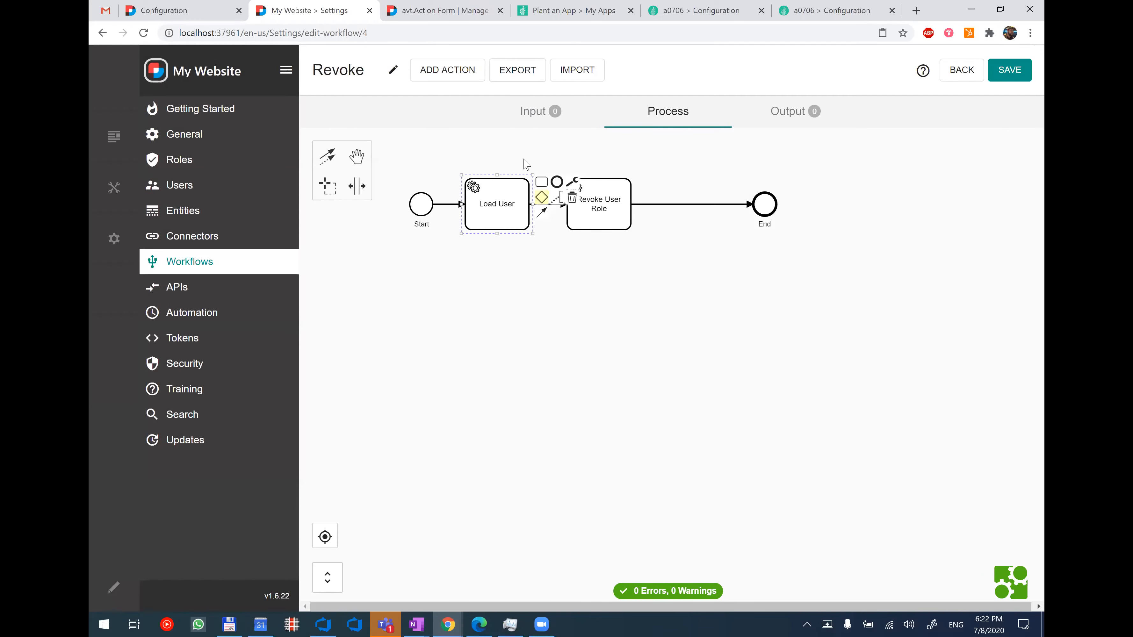
click(521, 72)
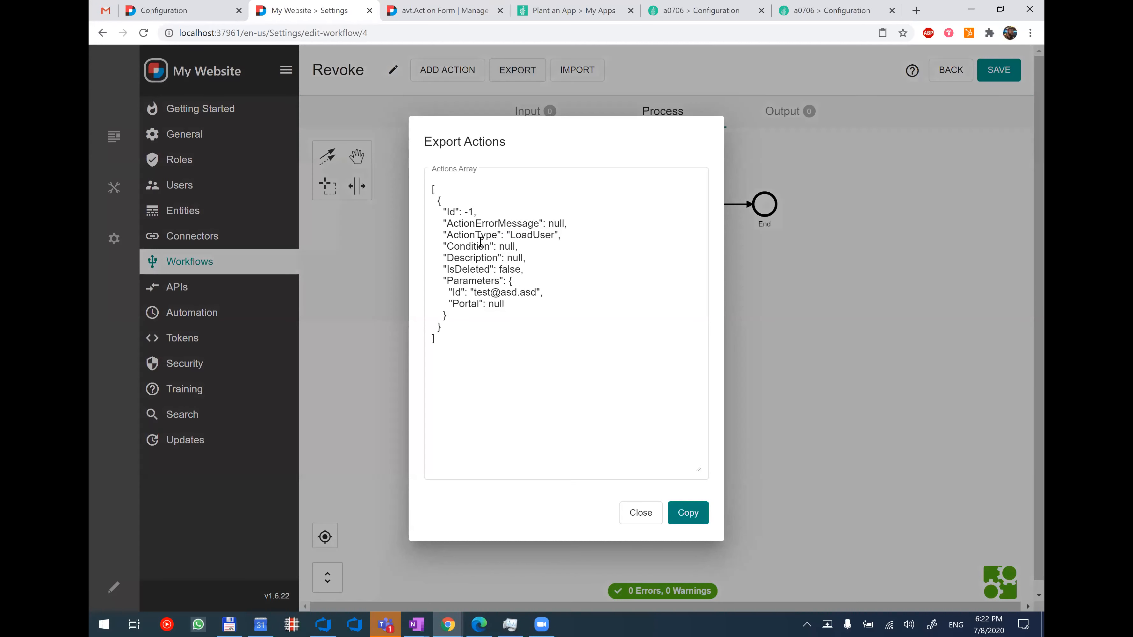
click(689, 518)
click(818, 283)
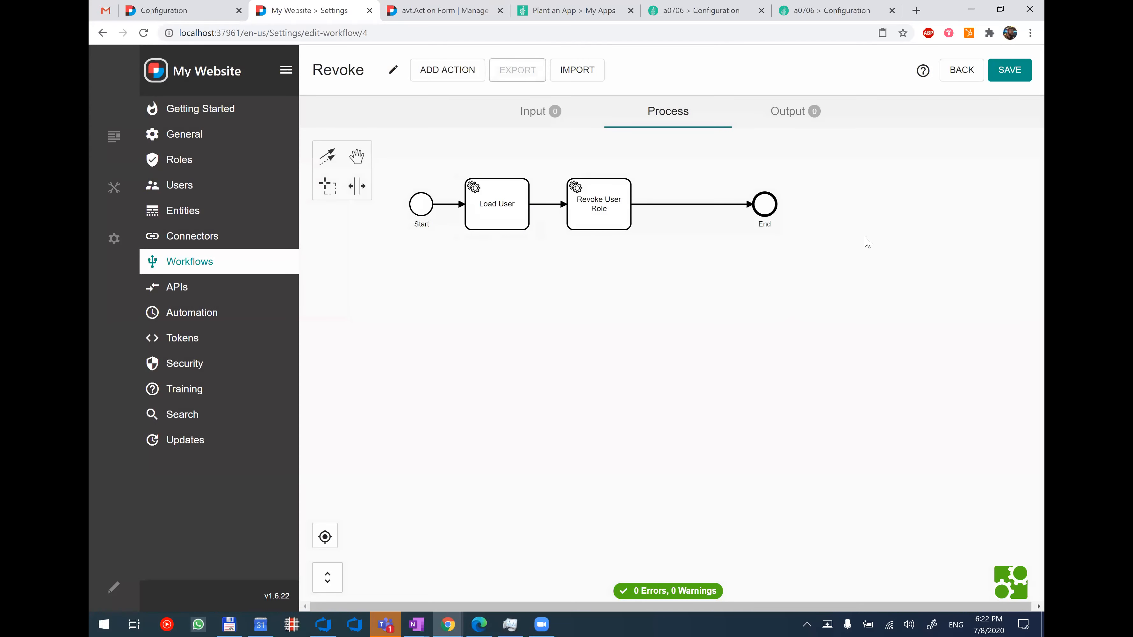
Leave the Revoke workflow without saving and import the copied Load User action into the Test workflow.
click(962, 74)
click(481, 362)
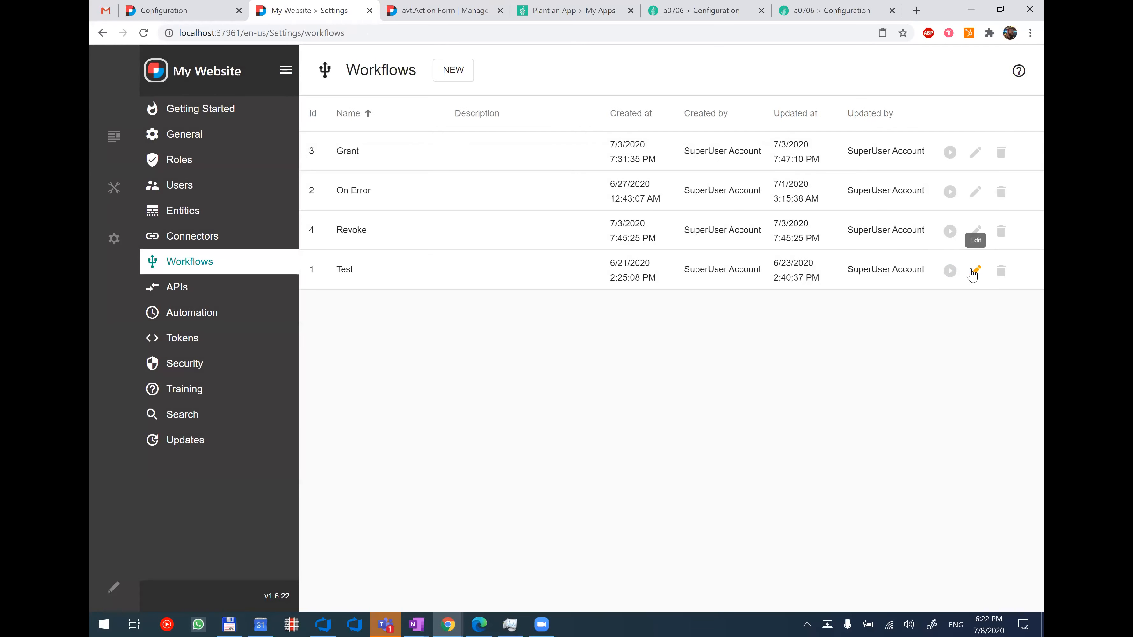
click(973, 270)
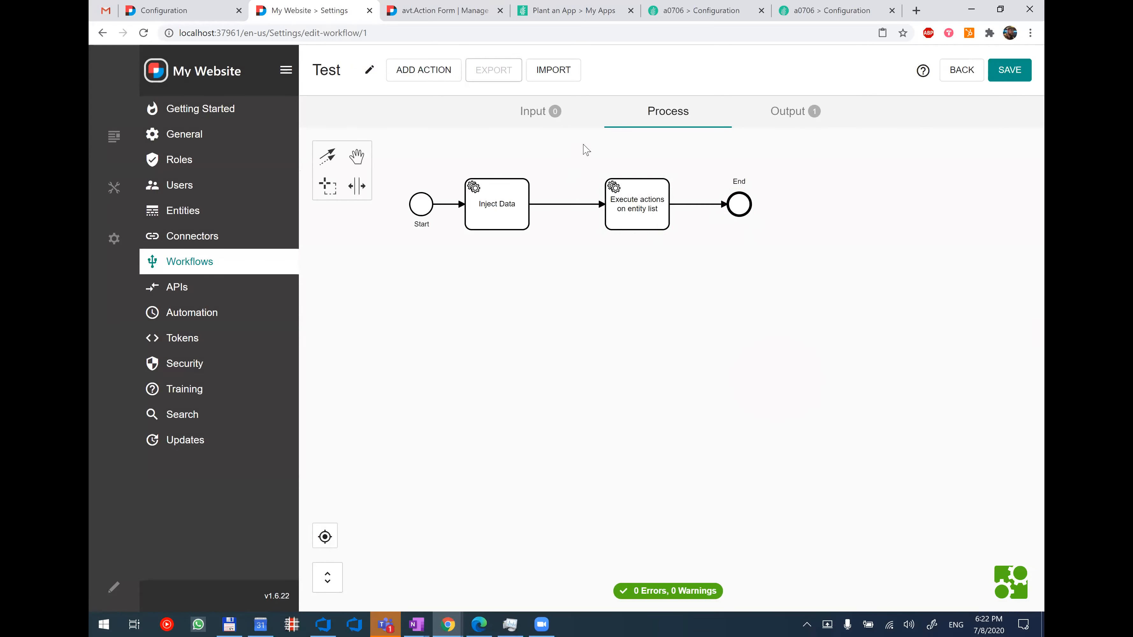
click(565, 74)
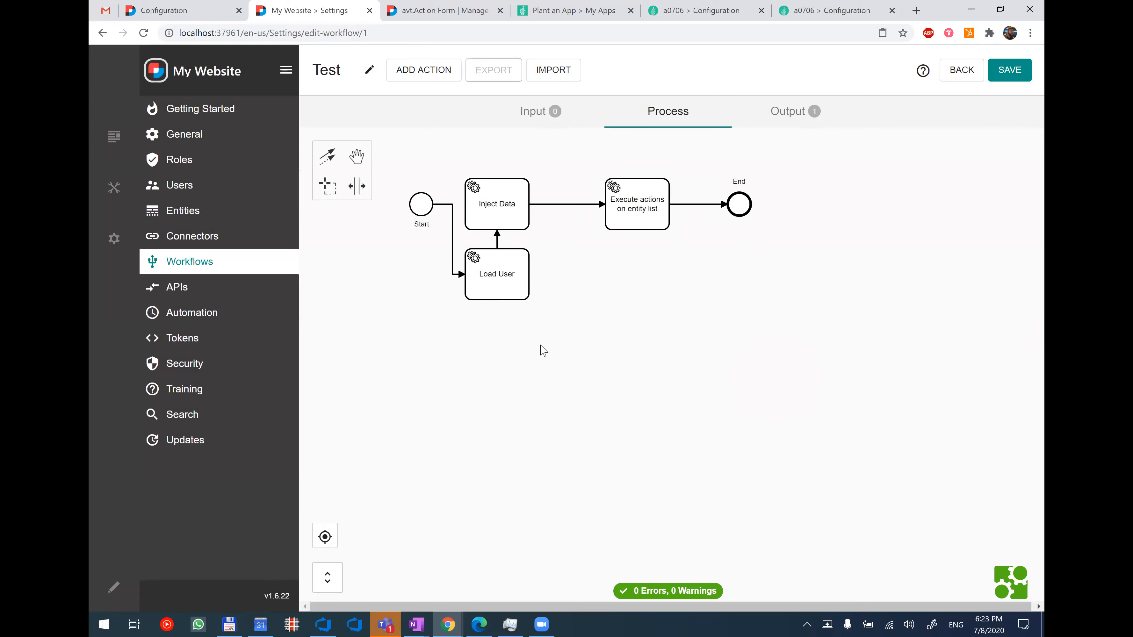
Export Load User, Inject Data and Execute actions on entity list together and copy their actions array.
click(508, 294)
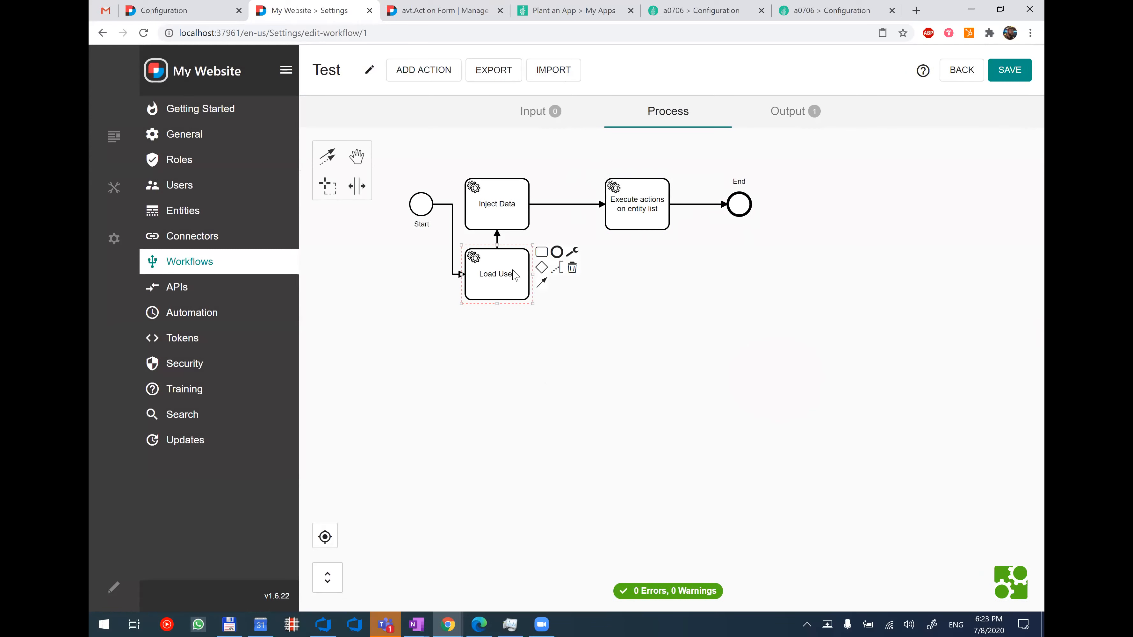
shift+click(503, 217)
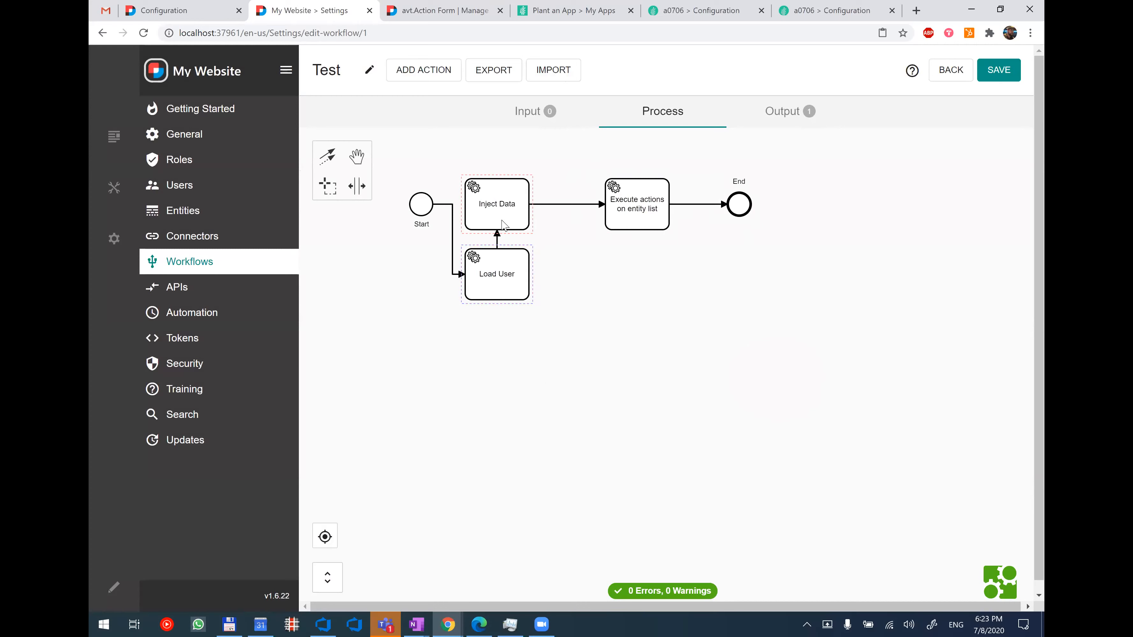
shift+click(627, 219)
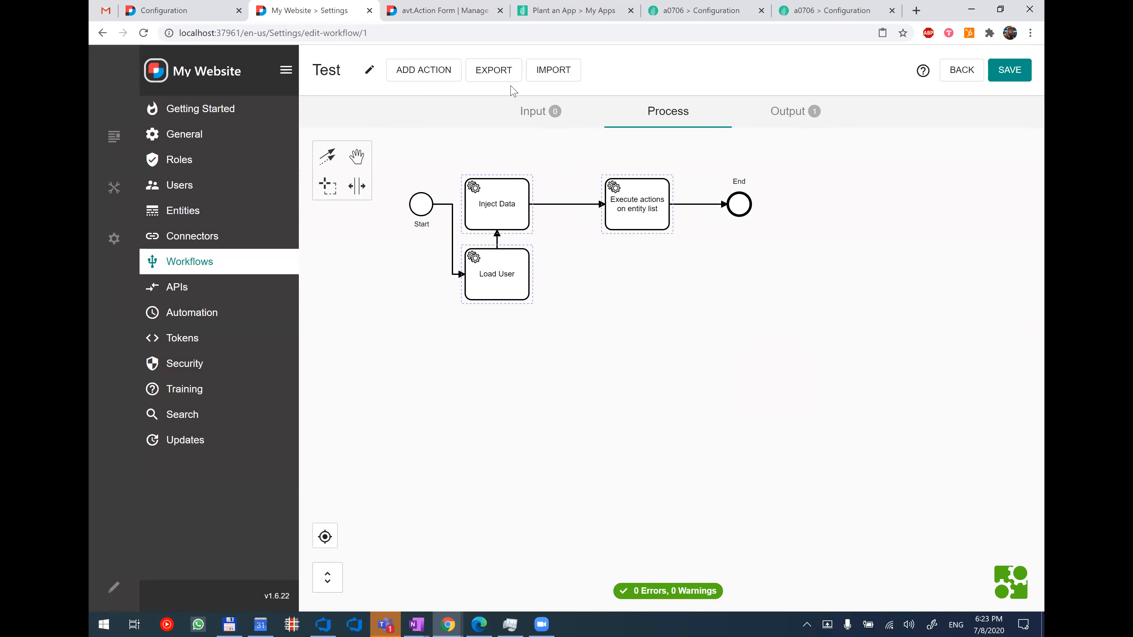
click(502, 81)
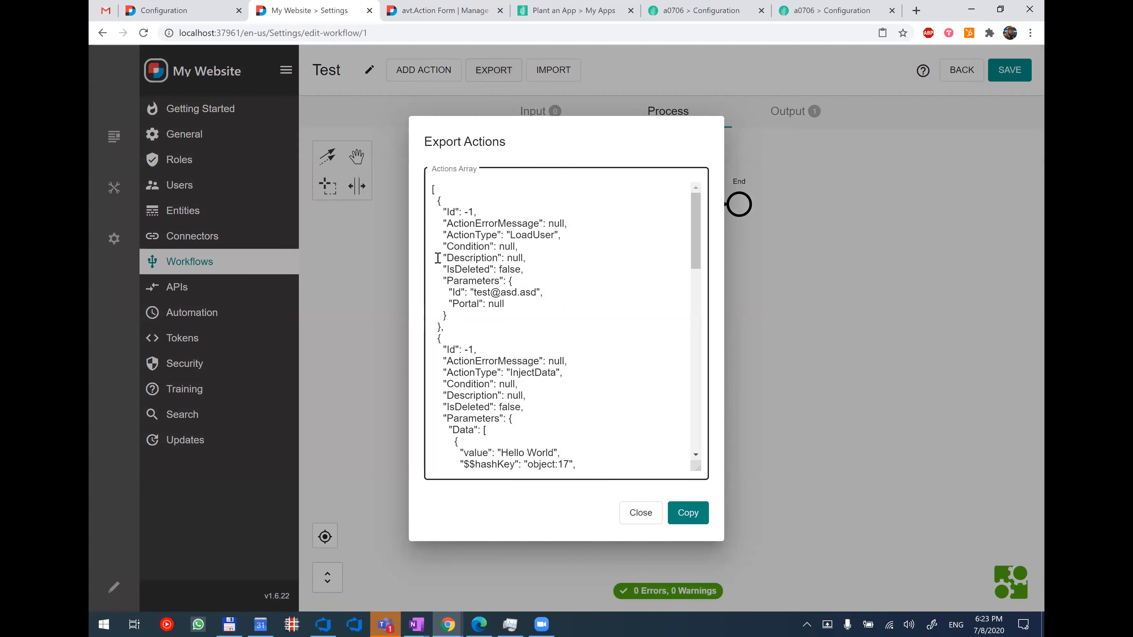
scroll(552, 294, down, 12)
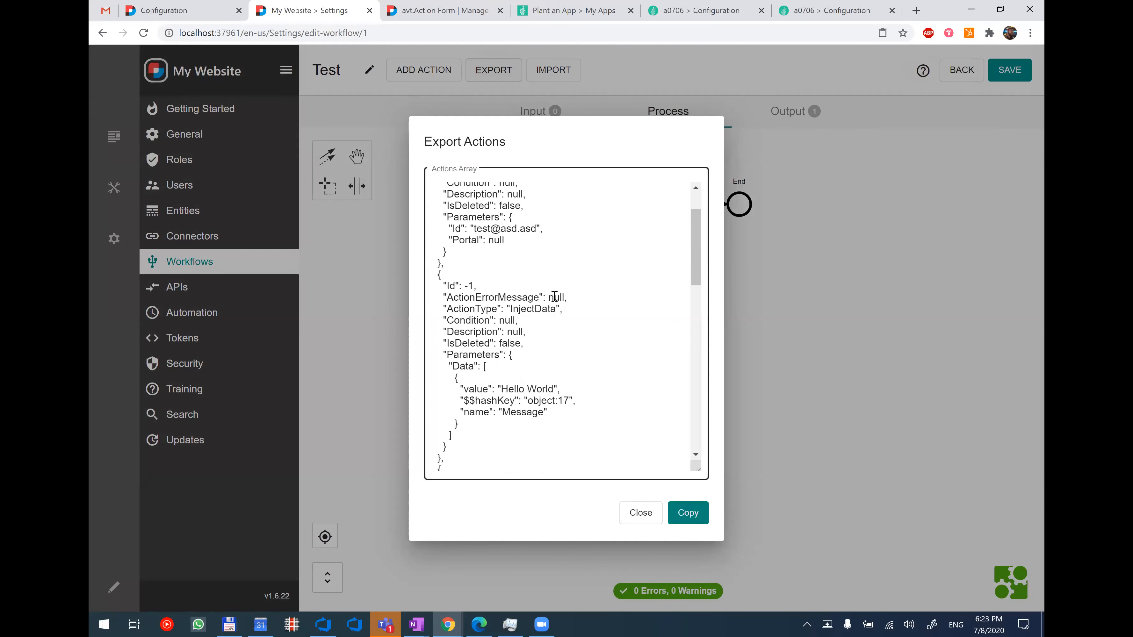
scroll(555, 307, down, 5)
click(688, 512)
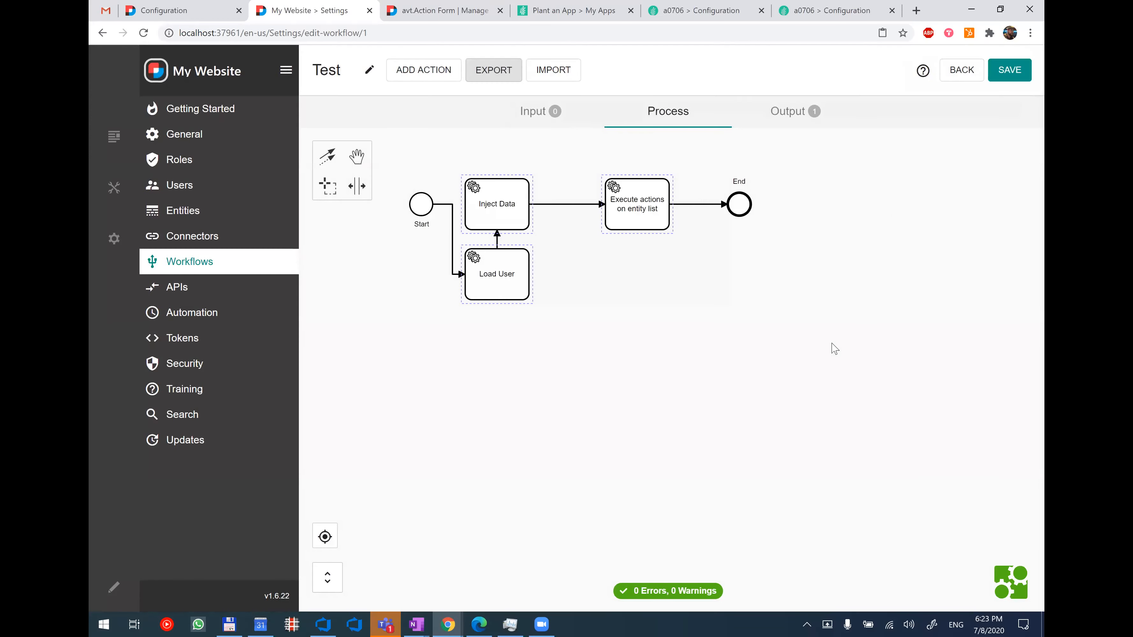
Leave the Test workflow without saving and import the copied actions into a new workflow.
click(957, 75)
click(473, 362)
click(461, 71)
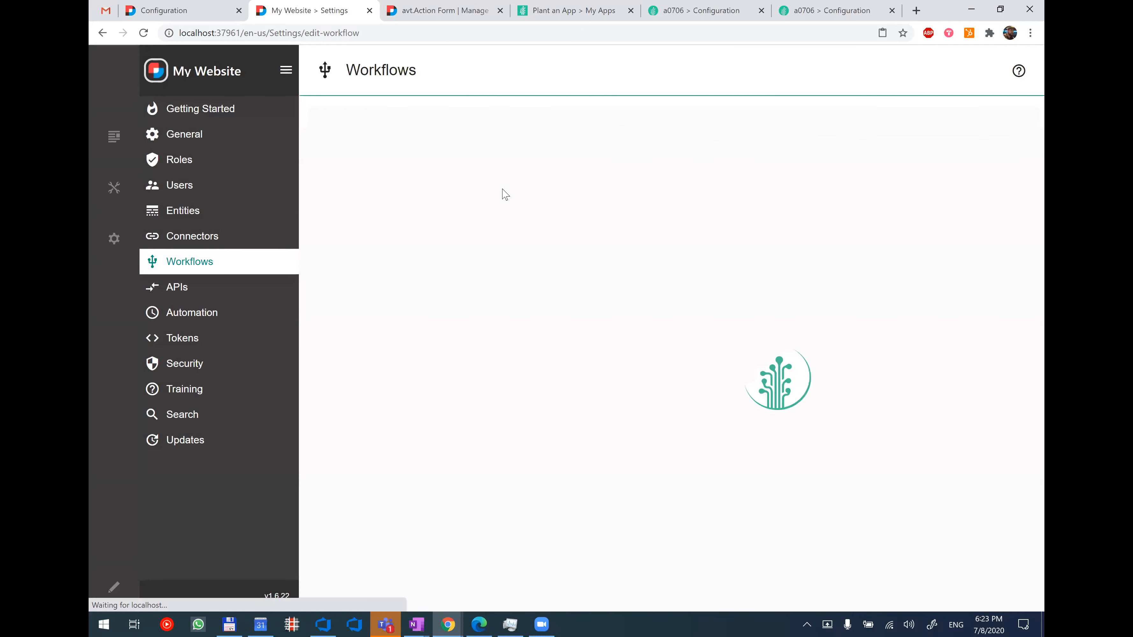
click(611, 67)
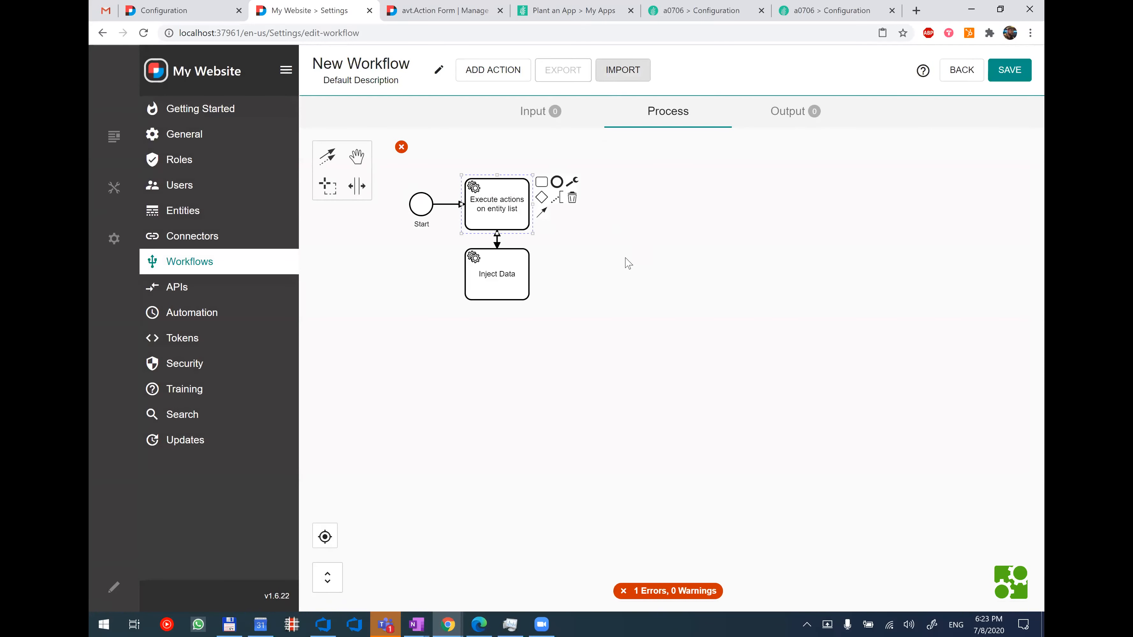
Spread out the stacked actions, lowering Execute actions on entity list, placing Inject Data above and beyond it, and Load User farthest from Start.
drag(524, 276, 678, 246)
click(623, 307)
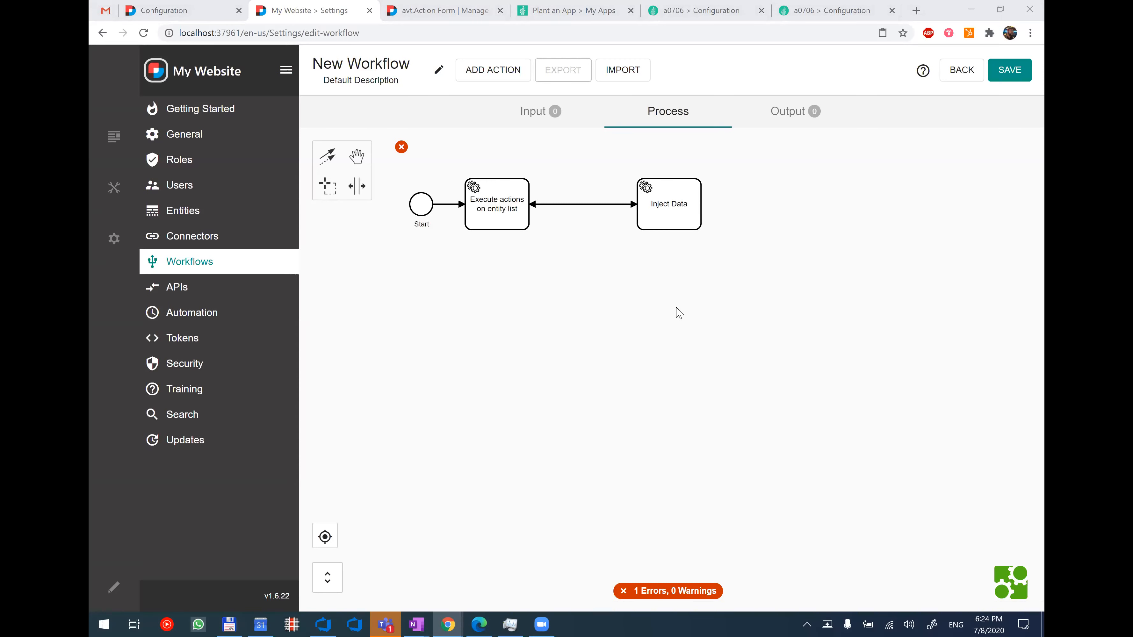
drag(664, 223, 651, 293)
drag(498, 226, 518, 316)
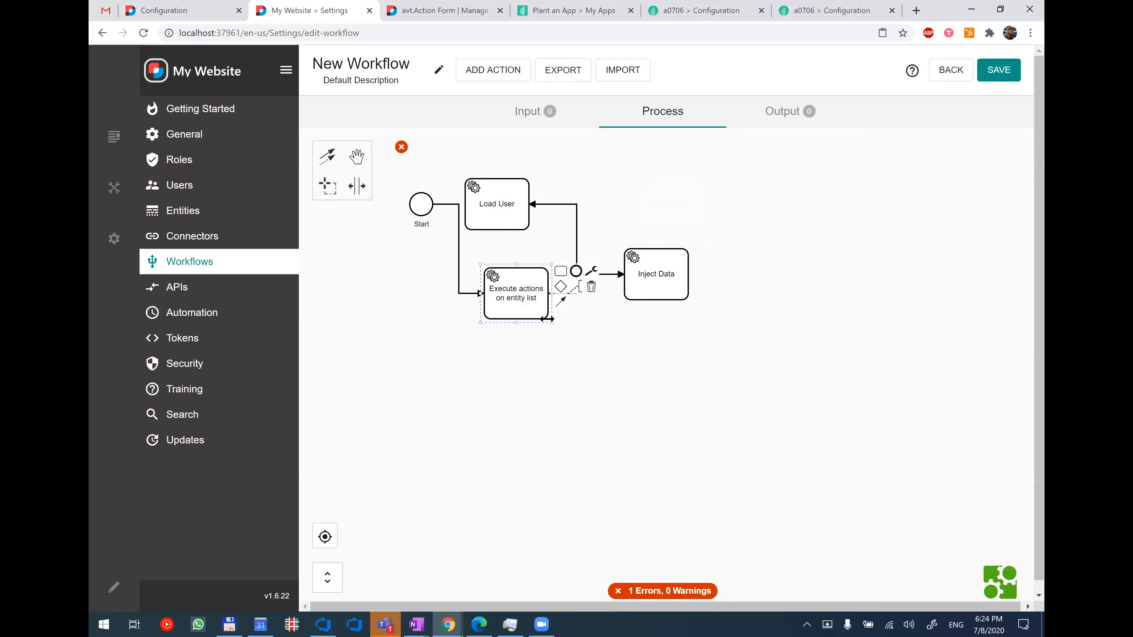
click(576, 218)
drag(504, 196, 830, 279)
click(665, 290)
drag(665, 290, 652, 239)
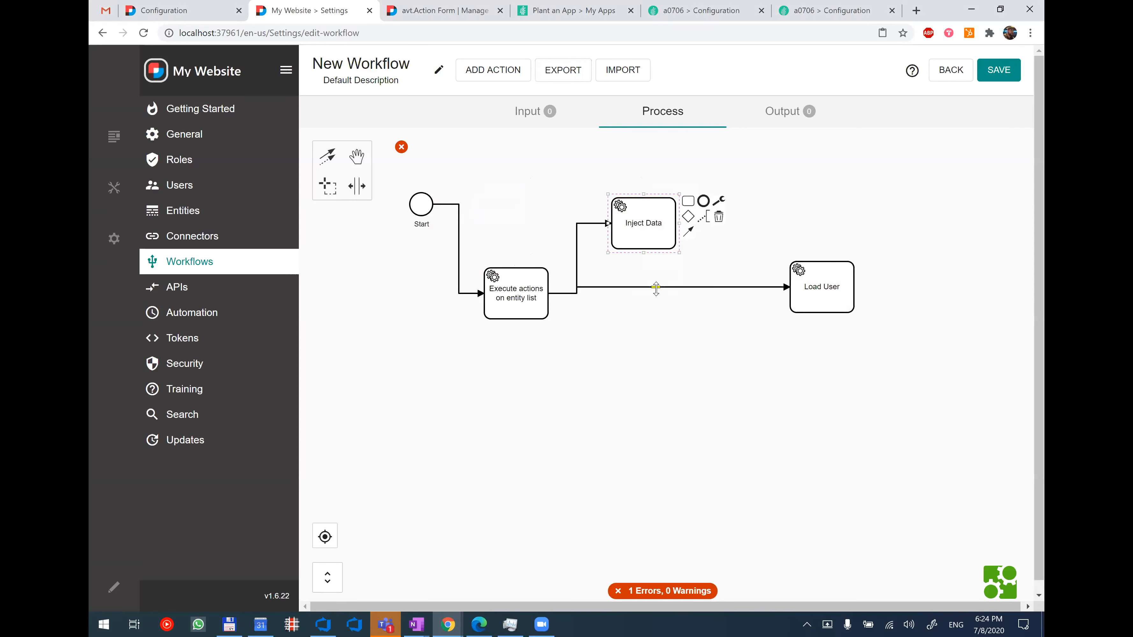
Delete the overlapping flow between Inject Data and Load User and draw a new one from Inject Data to Load User.
click(655, 288)
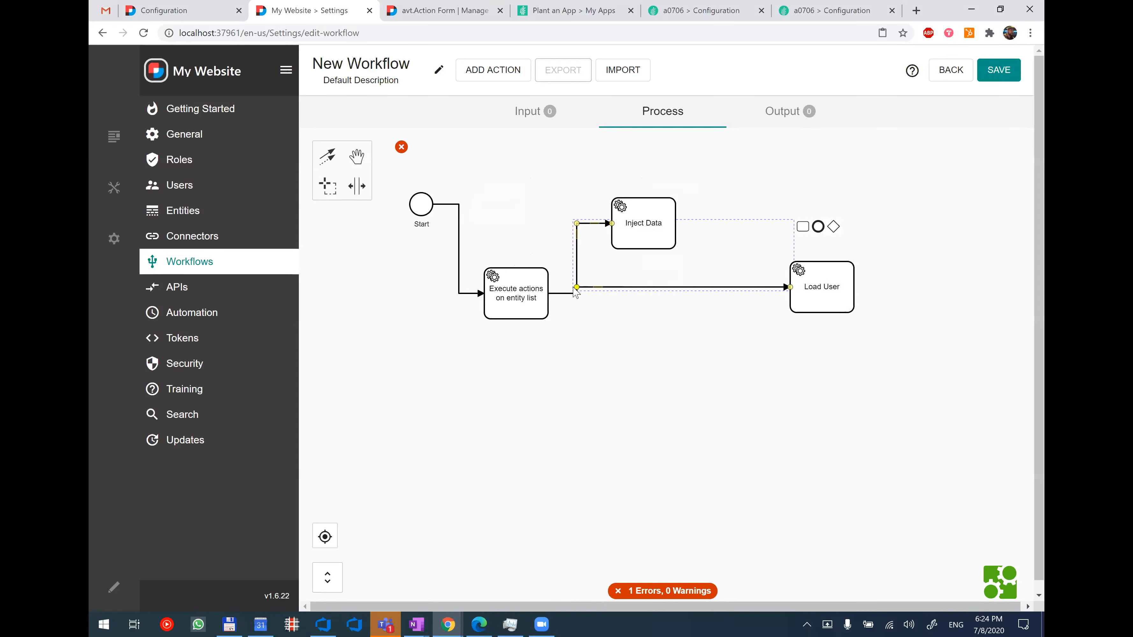
drag(576, 288, 695, 287)
key(Delete)
mouse_move(688, 231)
mouse_down()
mouse_move(792, 268)
mouse_move(809, 287)
mouse_up()
click(782, 390)
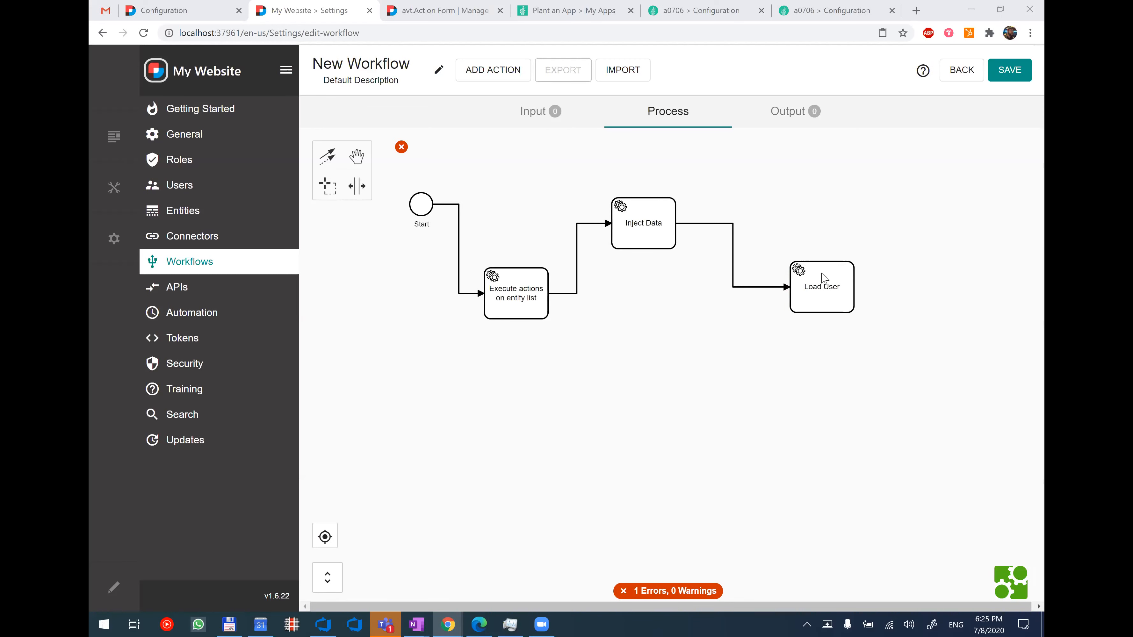
Export and copy the Load User action, then import it into the same new workflow.
click(810, 264)
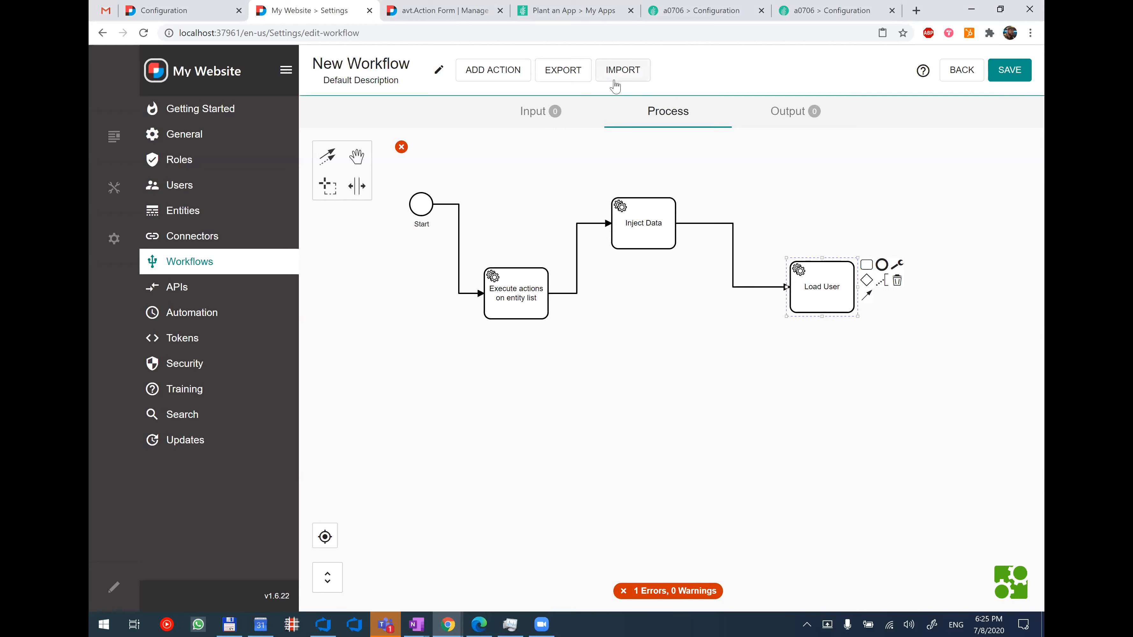
click(578, 77)
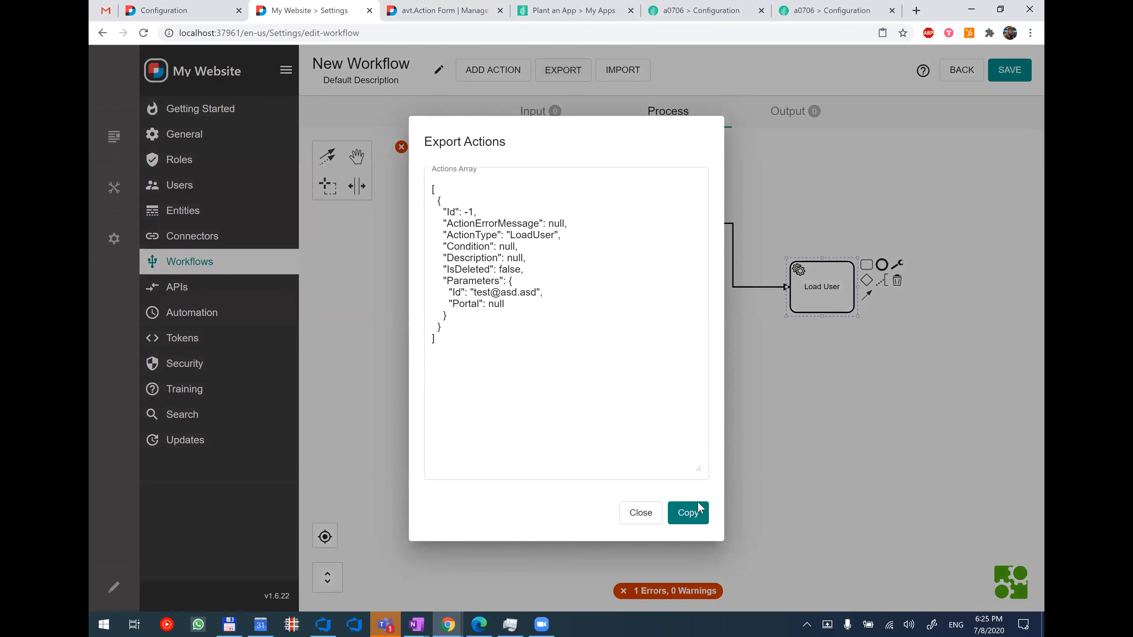
click(682, 511)
click(616, 76)
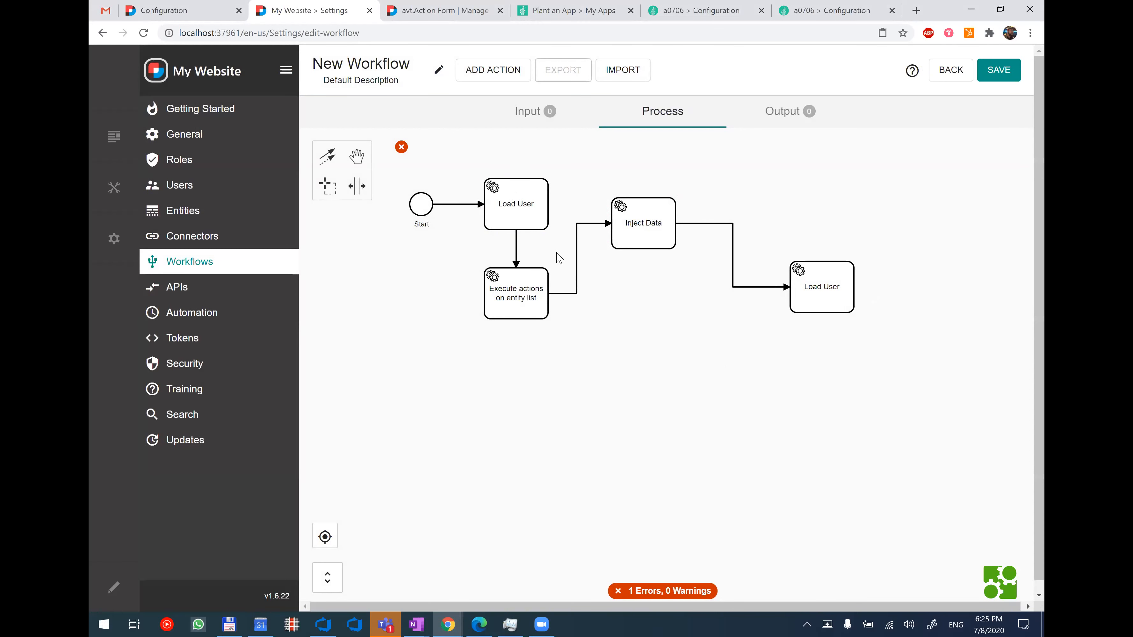
click(528, 218)
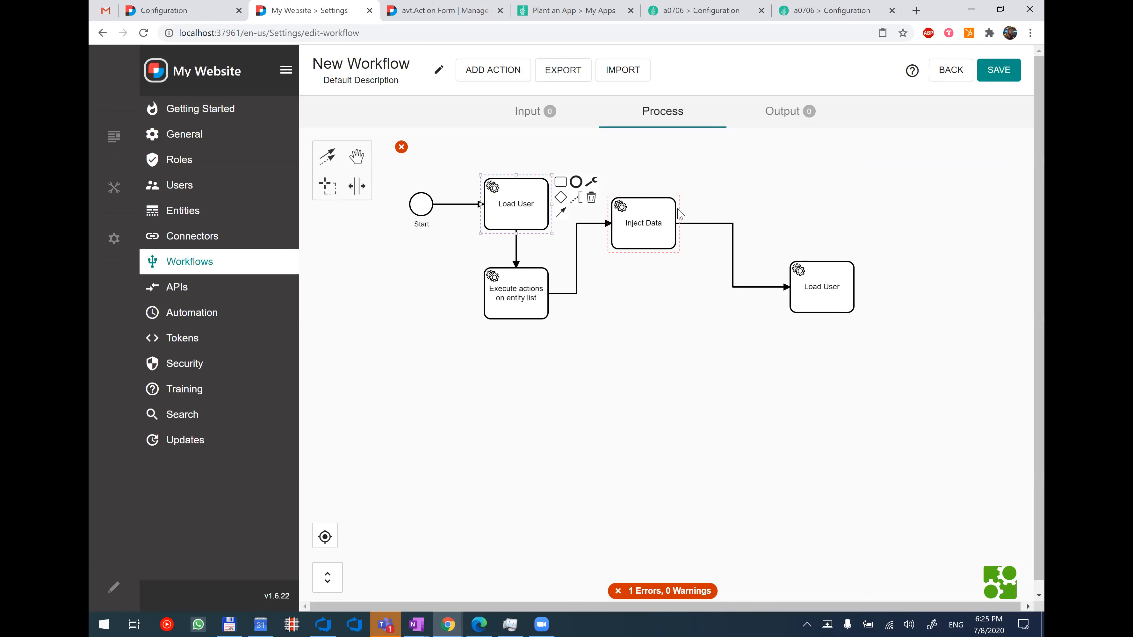
click(825, 201)
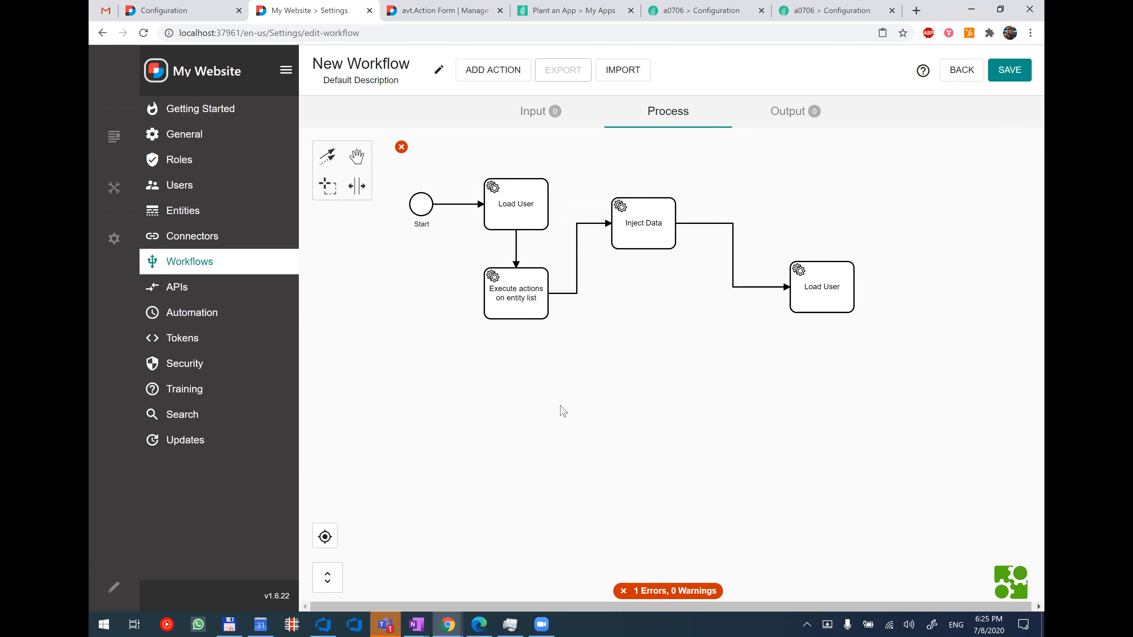
Switch to the Google Slides presentation and review the Major Highlights in 1.6 slide.
mouse_move(449, 621)
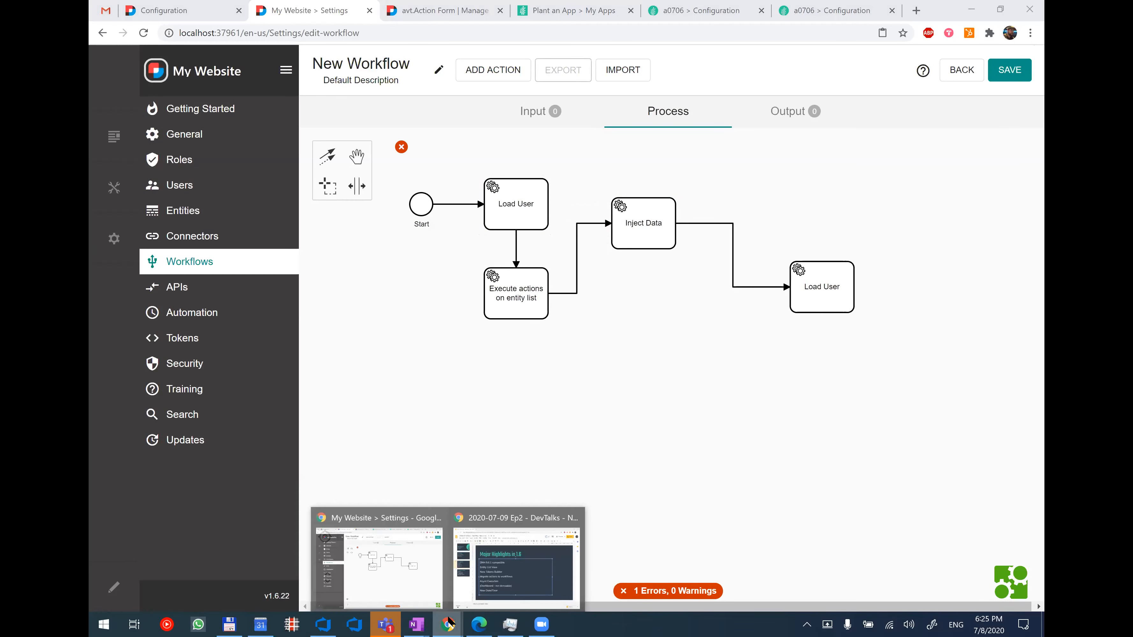
click(500, 573)
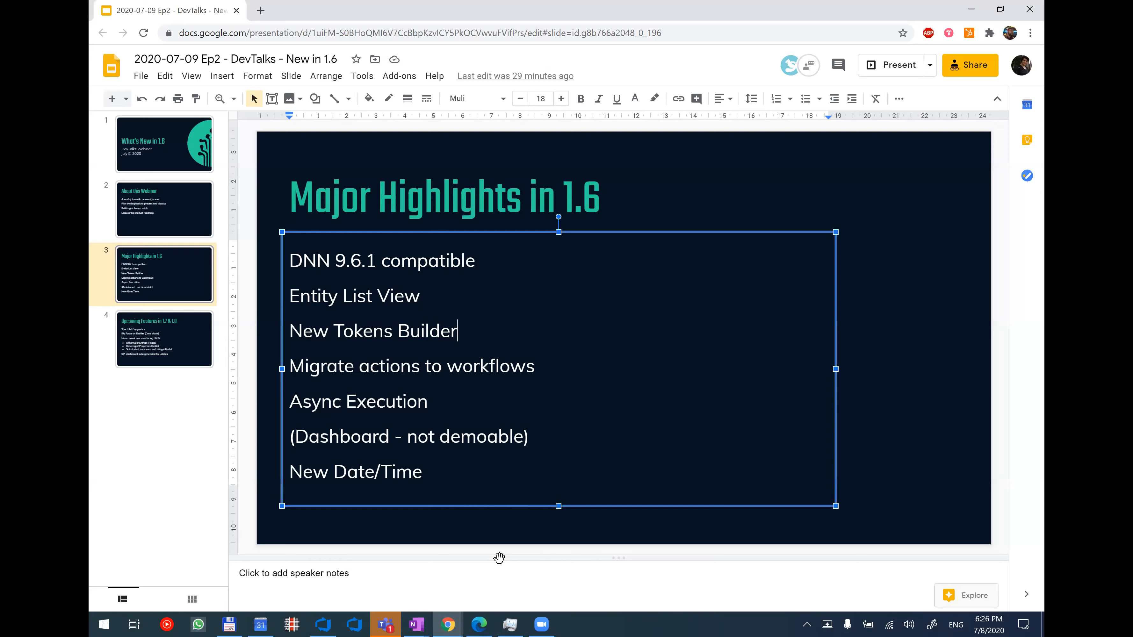
key(alt+Tab)
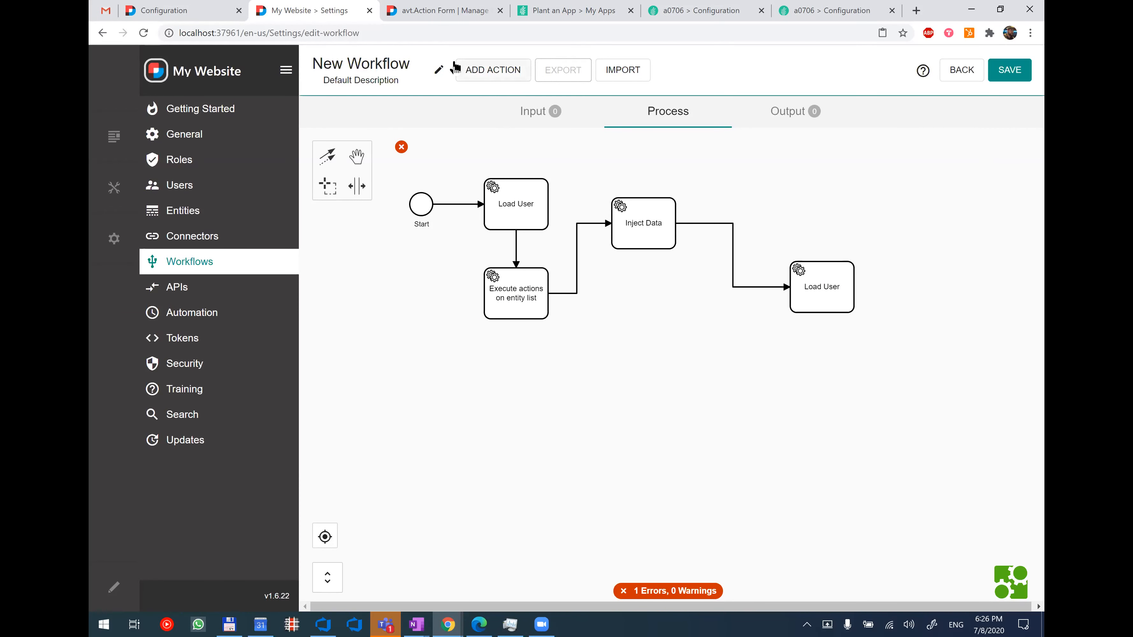
In the Action Form button's on-click handler, search for "execute" and add the Execute Actions Asynchronously action.
key(ctrl+Tab)
scroll(551, 304, up, 2)
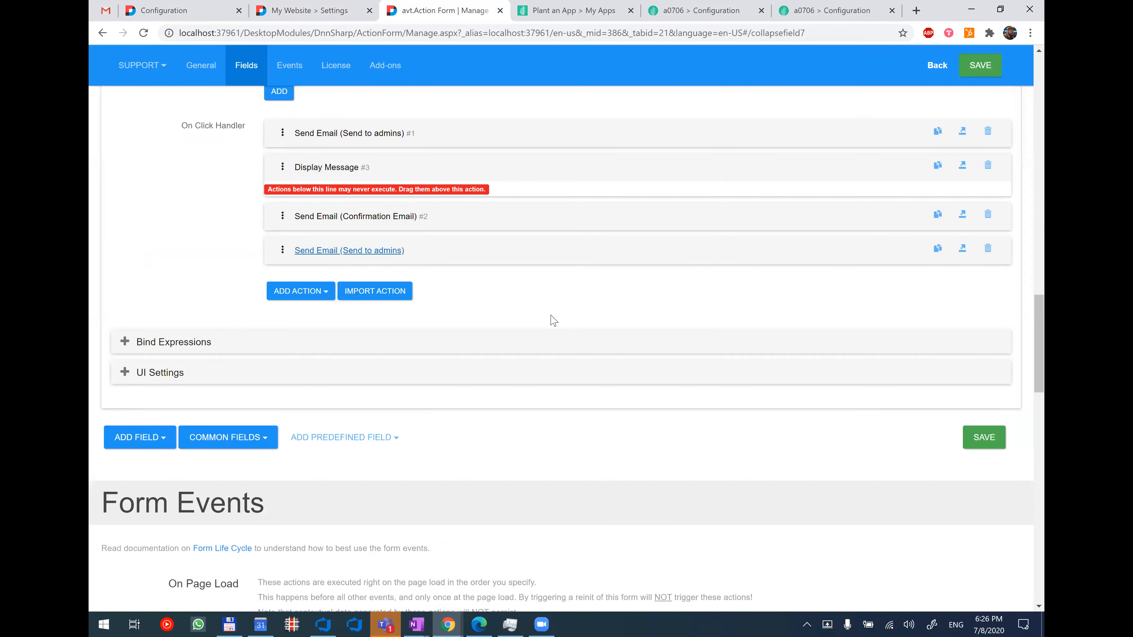
scroll(553, 320, up, 2)
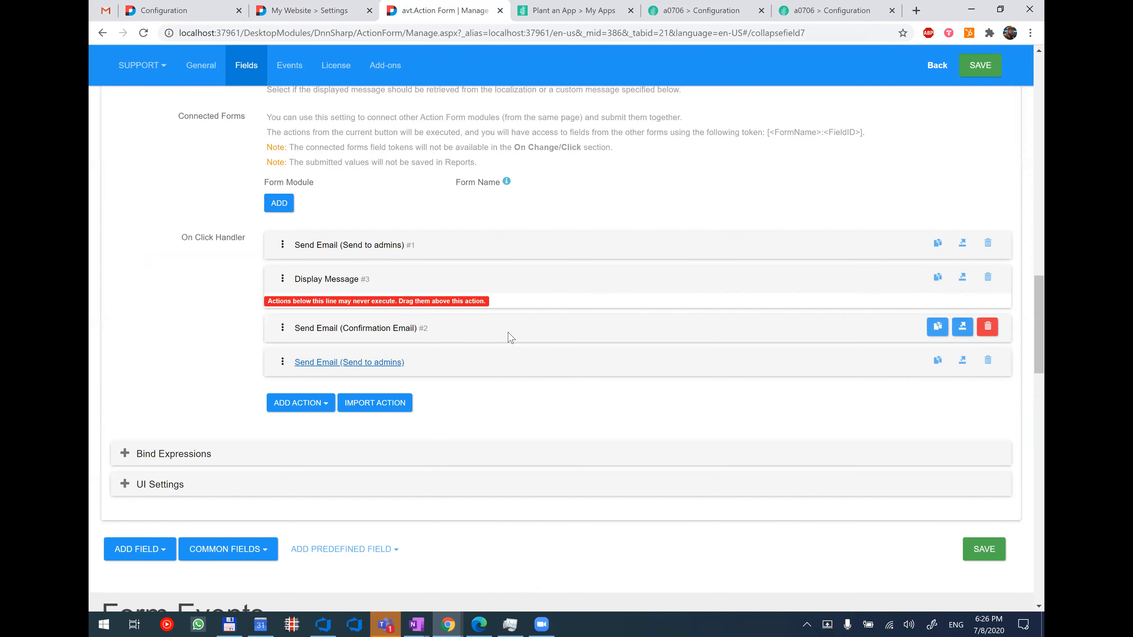
click(307, 403)
text(ex)
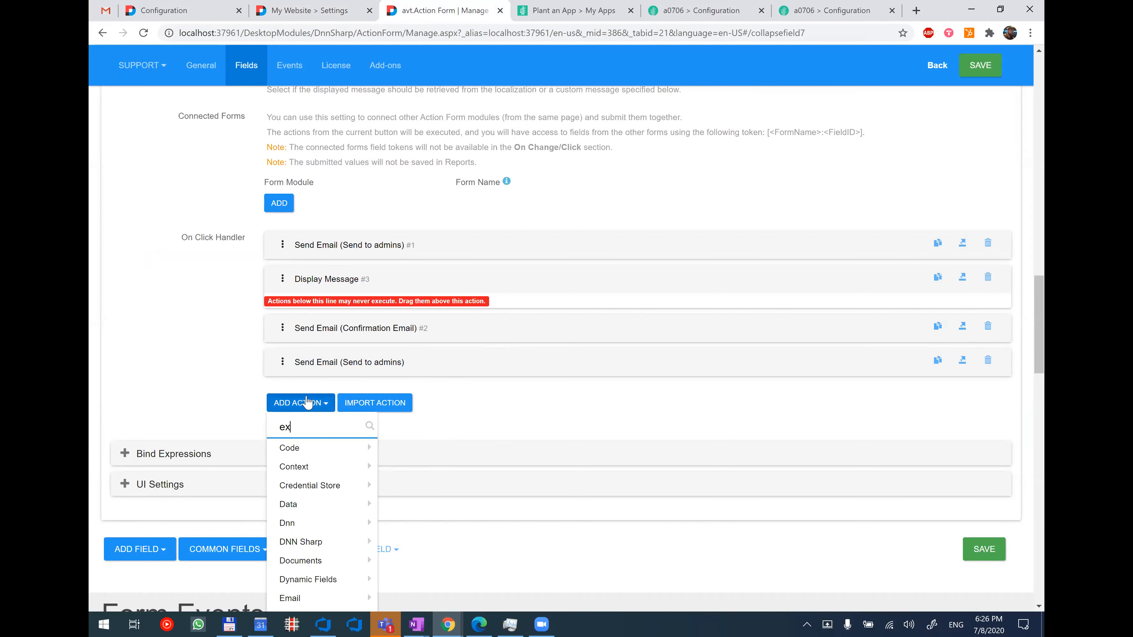
text(ecute)
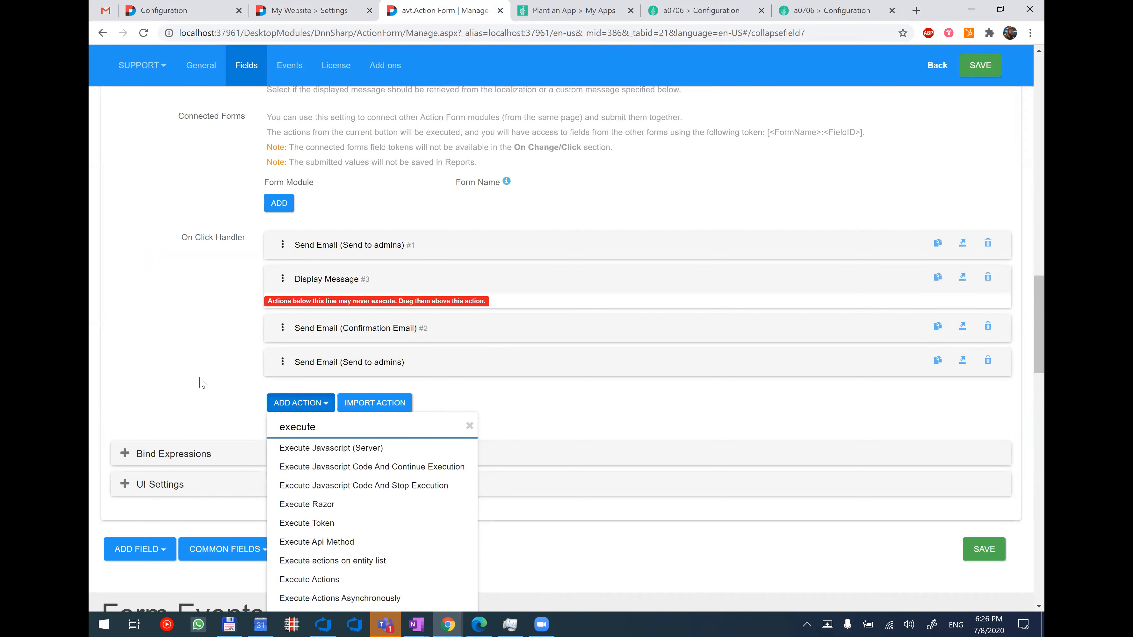
scroll(412, 550, down, 2)
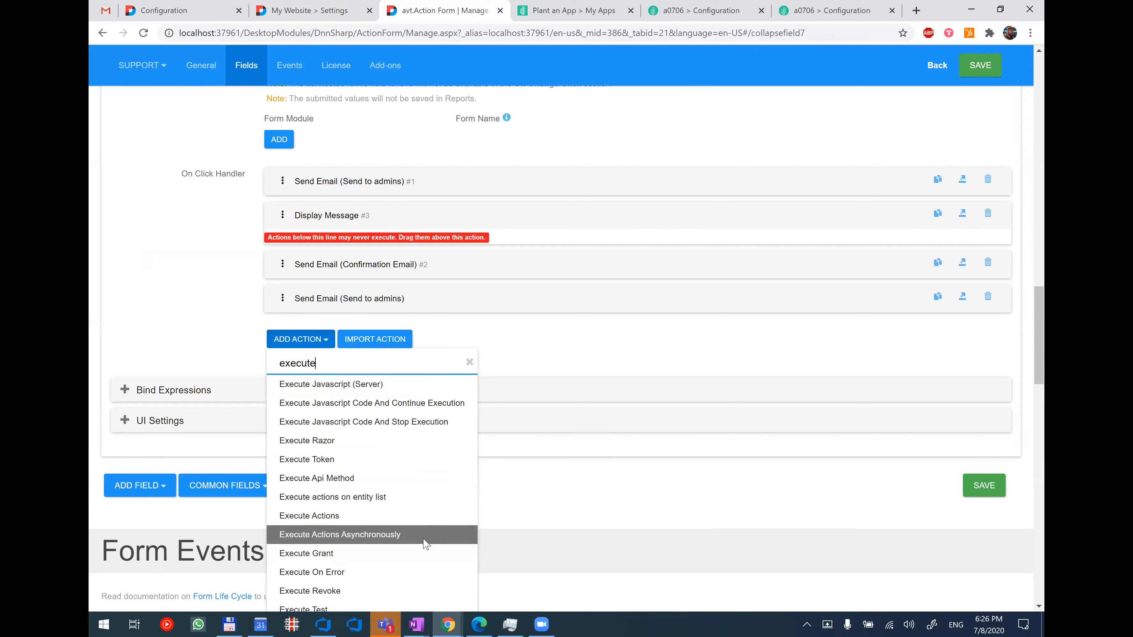
click(423, 540)
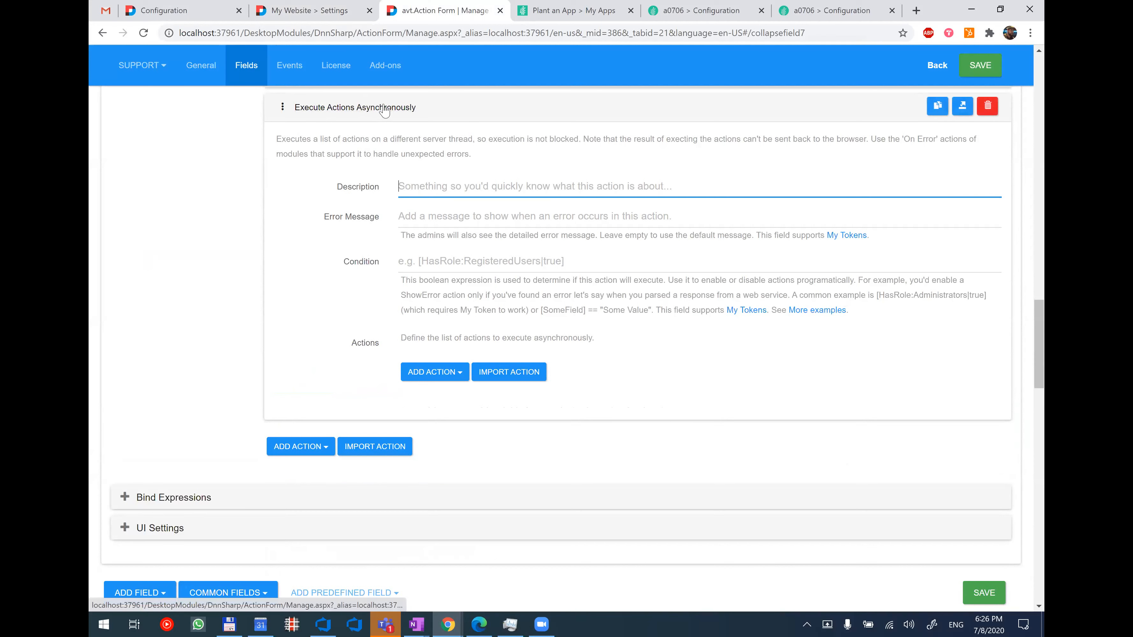
Examine which actions can be nested inside Execute Actions Asynchronously without adding one.
click(448, 371)
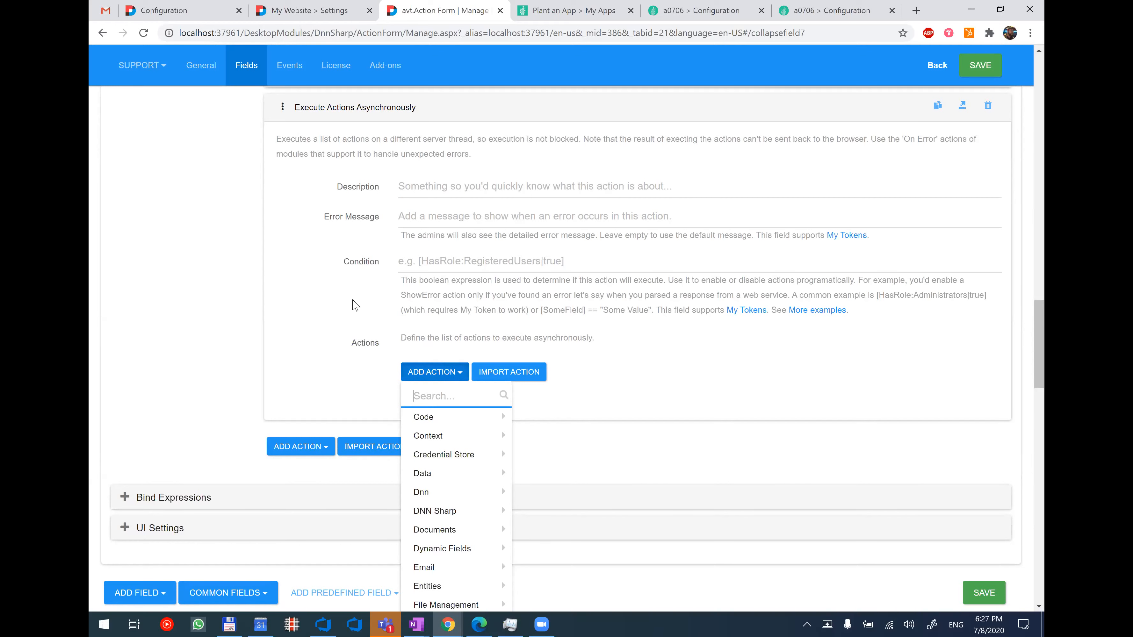
click(316, 296)
scroll(315, 296, up, 2)
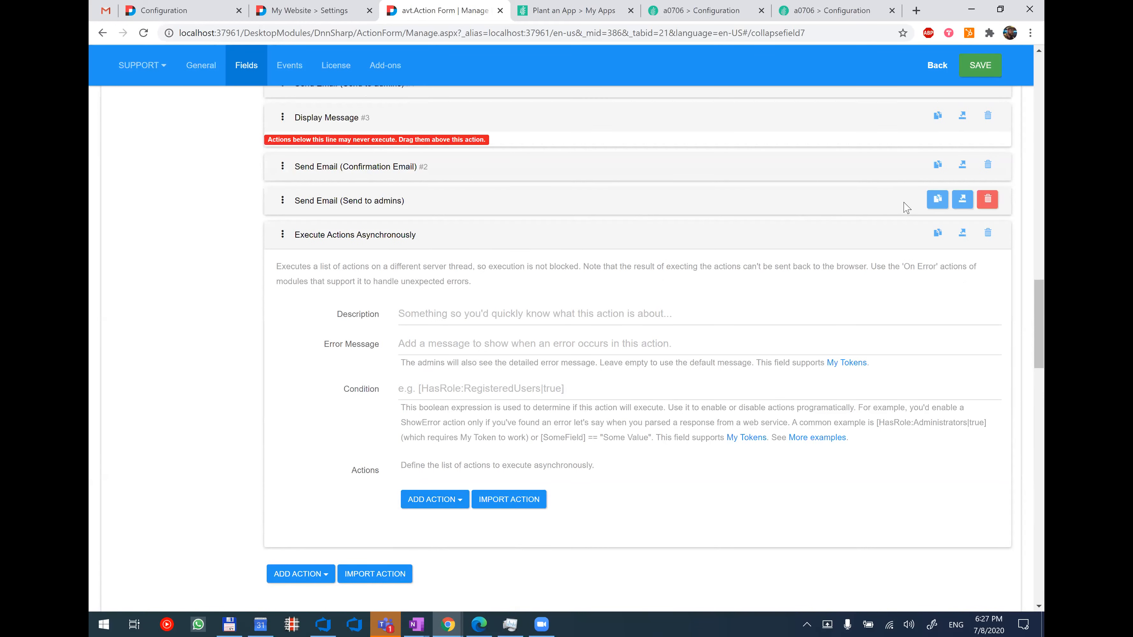
Export and copy the Send Email (Send to admins) action's JSON, then delete the original action from the button's action list.
click(961, 203)
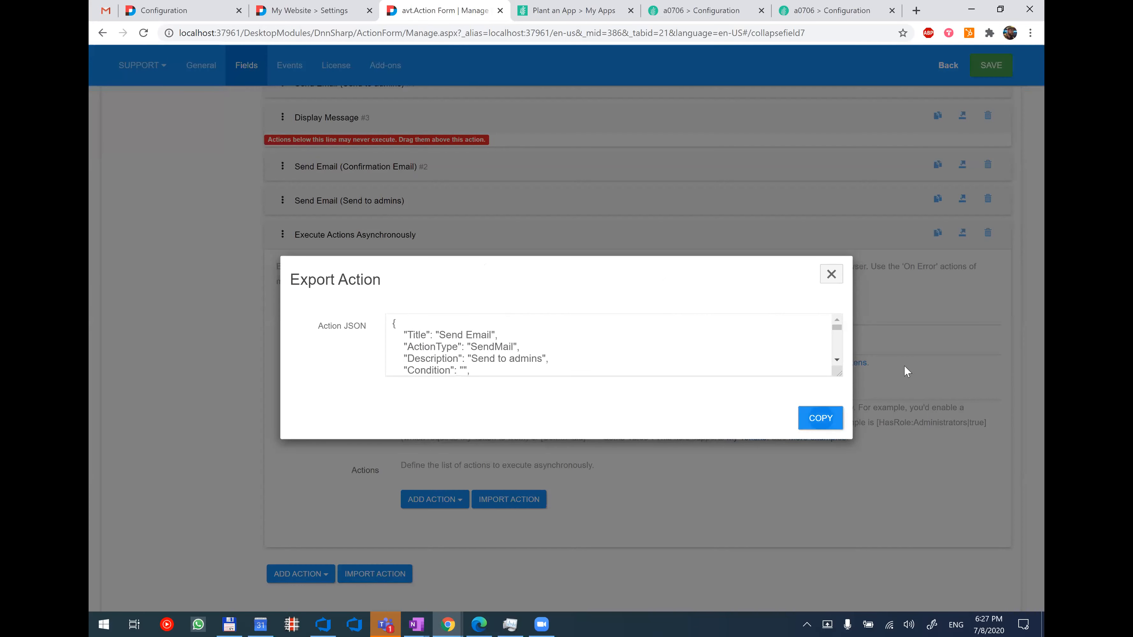
click(822, 418)
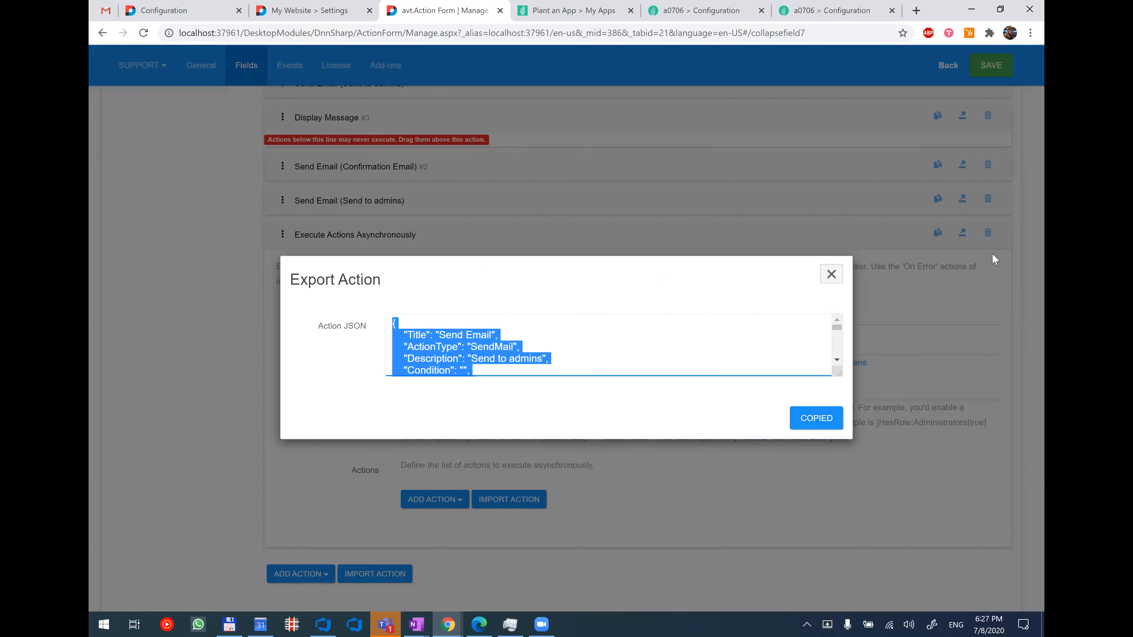
click(985, 202)
click(987, 201)
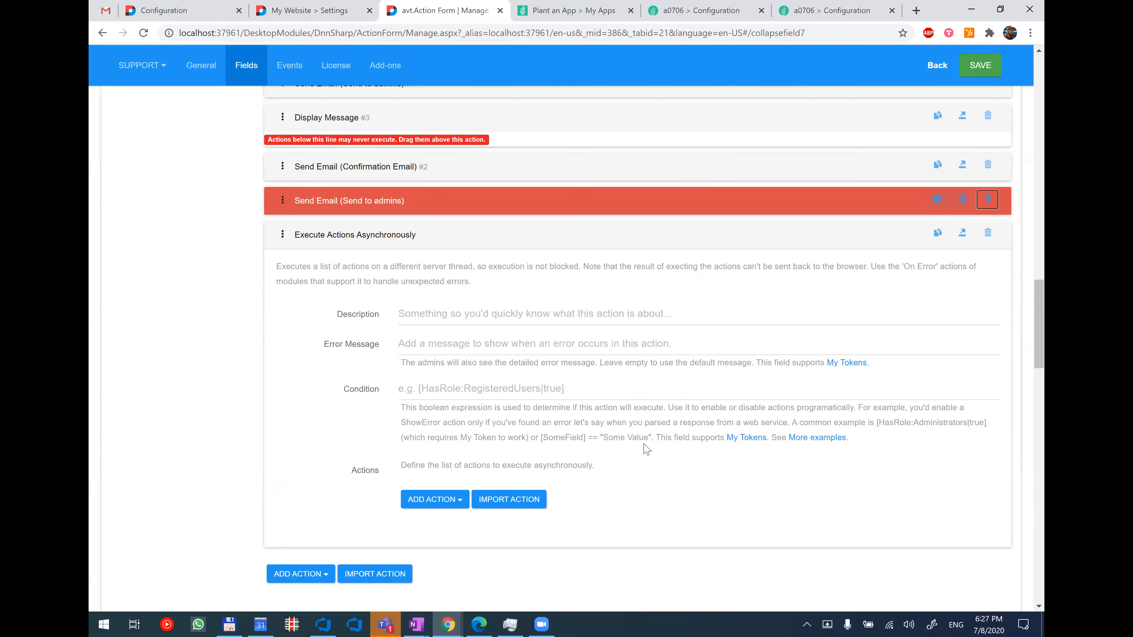
Import the copied Send Email (Send to admins) action into the Execute Actions Asynchronously action's list and collapse its settings.
scroll(536, 442, down, 1)
click(525, 439)
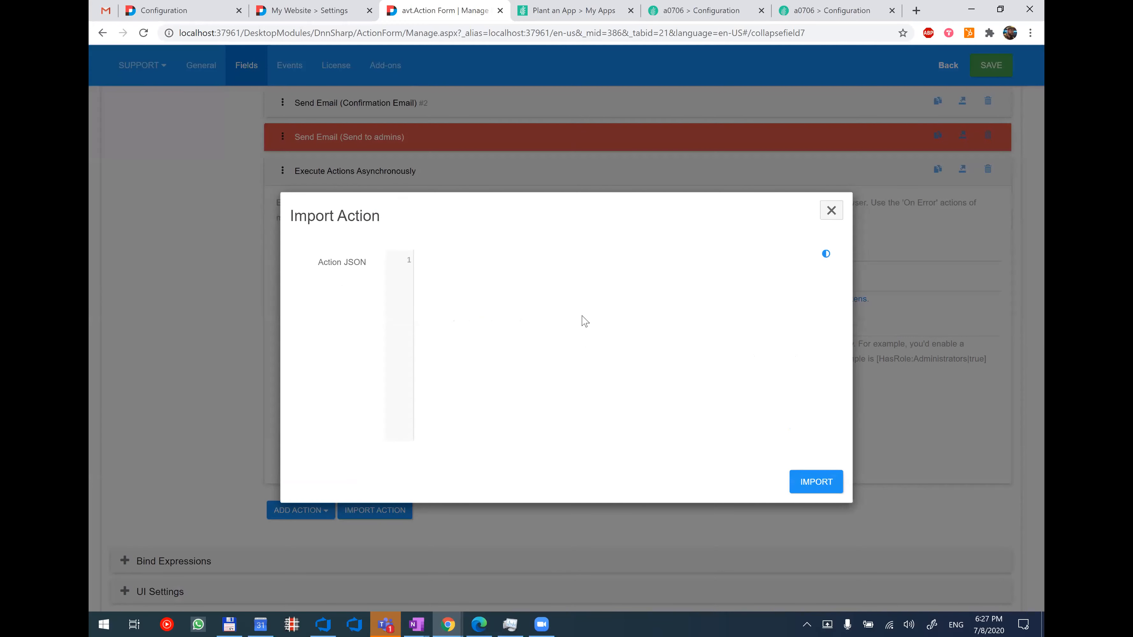
key(ctrl+v)
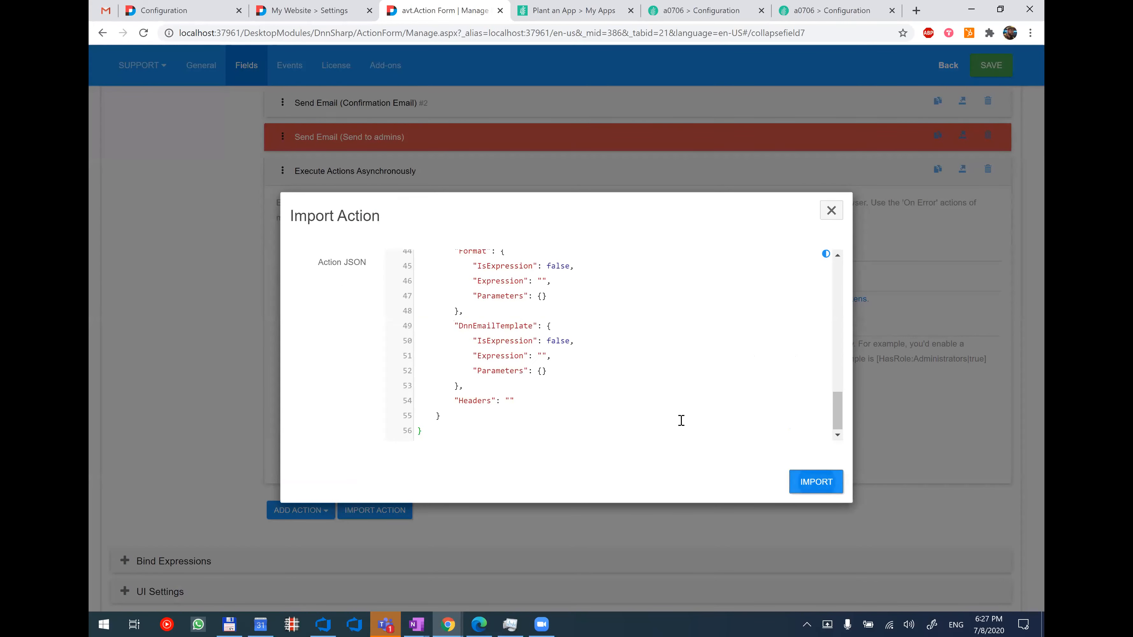
click(816, 482)
scroll(602, 397, down, 1)
scroll(502, 330, up, 3)
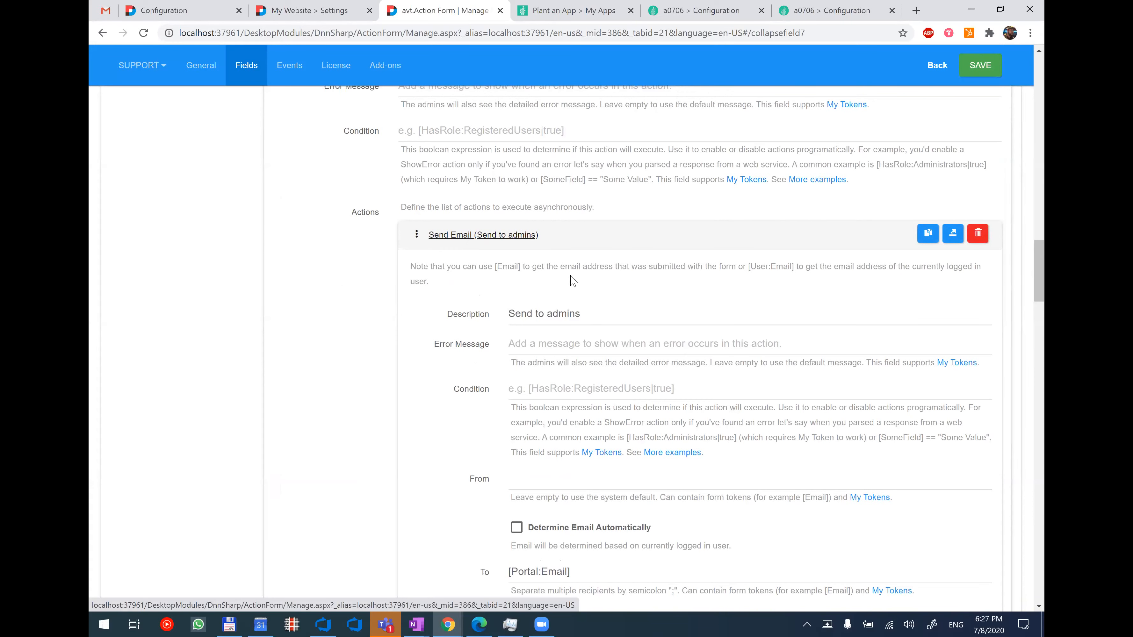
click(471, 241)
scroll(394, 252, up, 5)
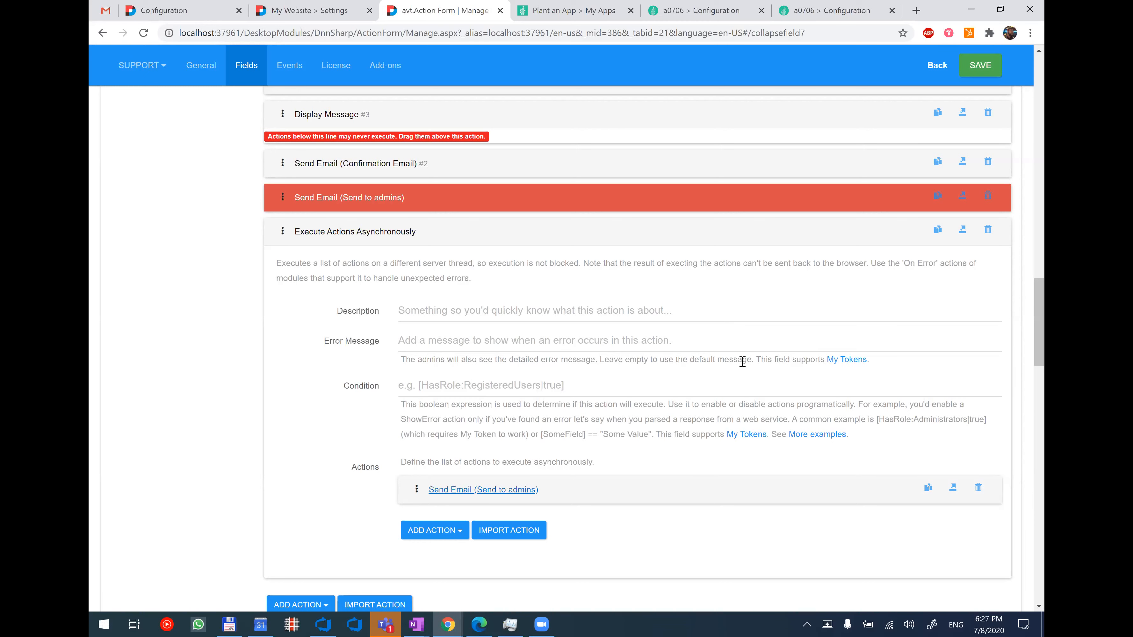
scroll(585, 433, down, 1)
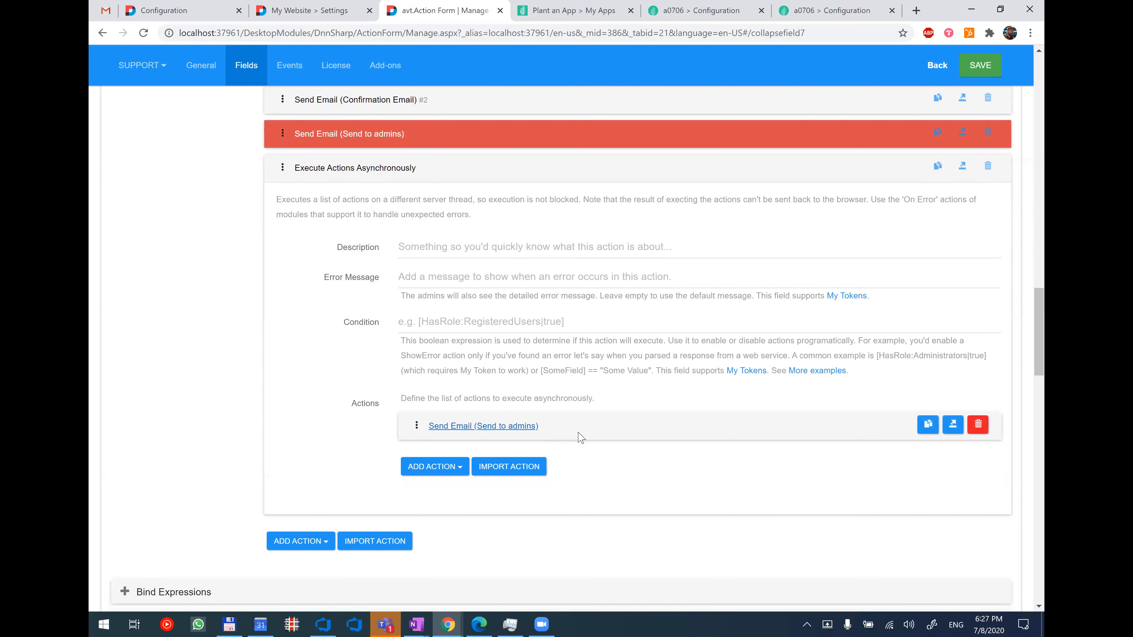
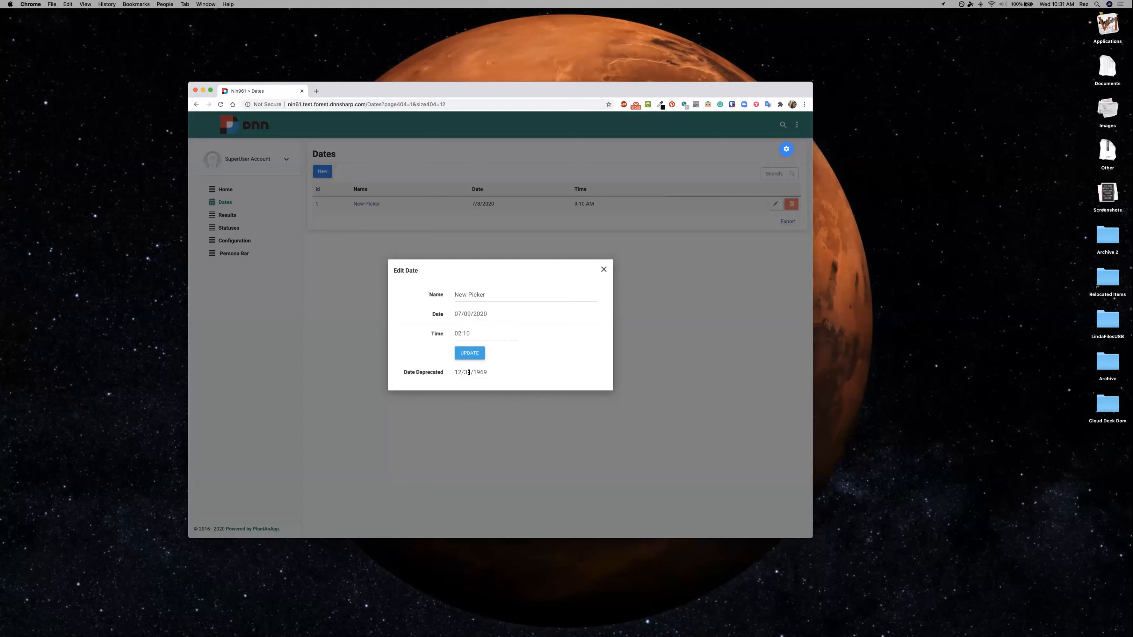
Compare the old and new calendars by opening the pickers of the Date Deprecated and Date fields in the Edit Date form.
click(485, 373)
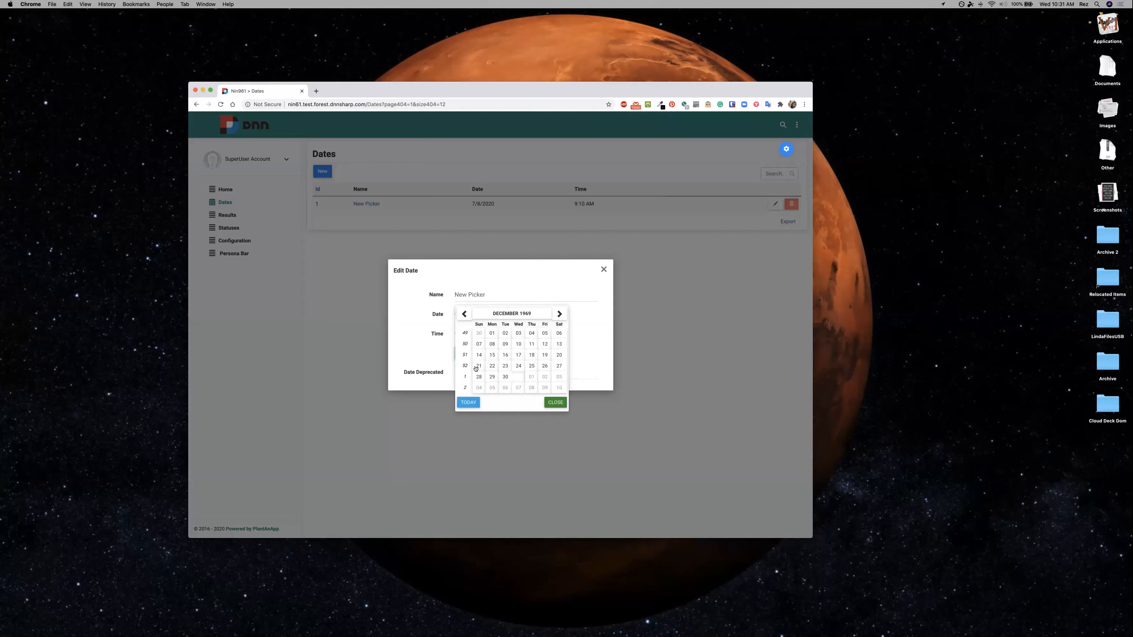
click(393, 371)
click(476, 318)
scroll(476, 318, down, 2)
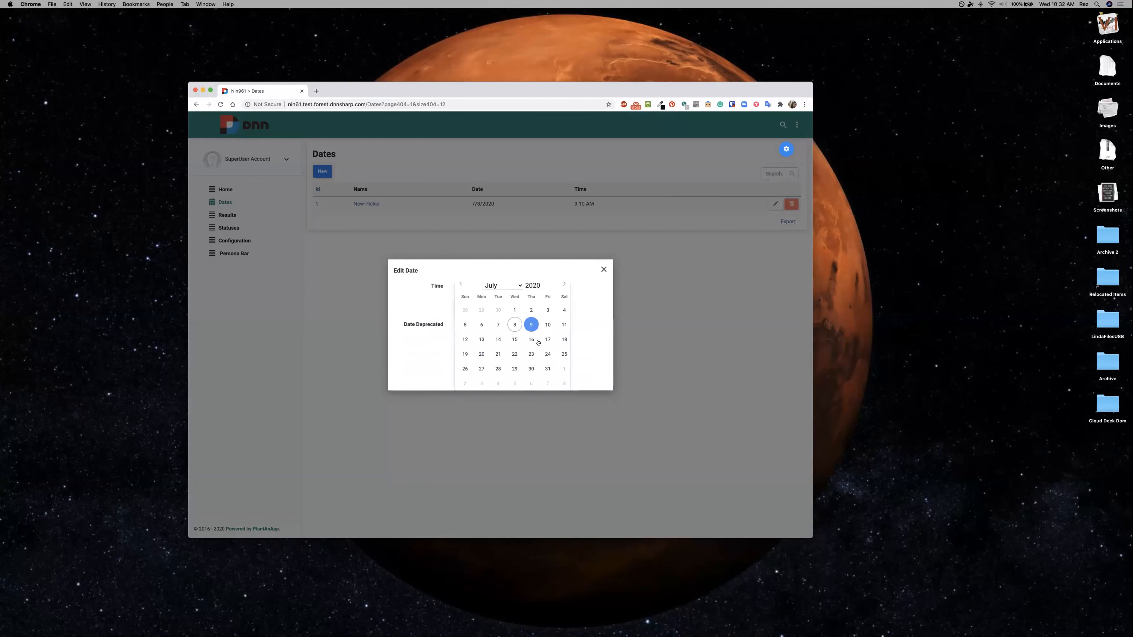
click(580, 350)
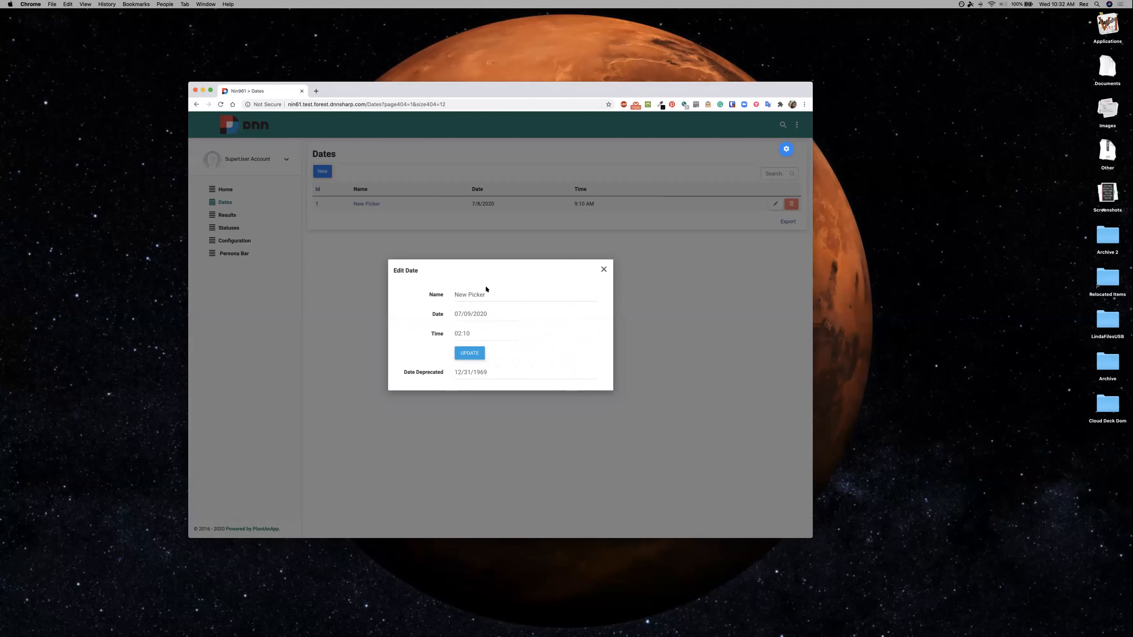
Set the New Picker record's Date to 07/10/2020, update the record and dismiss the notification.
click(461, 323)
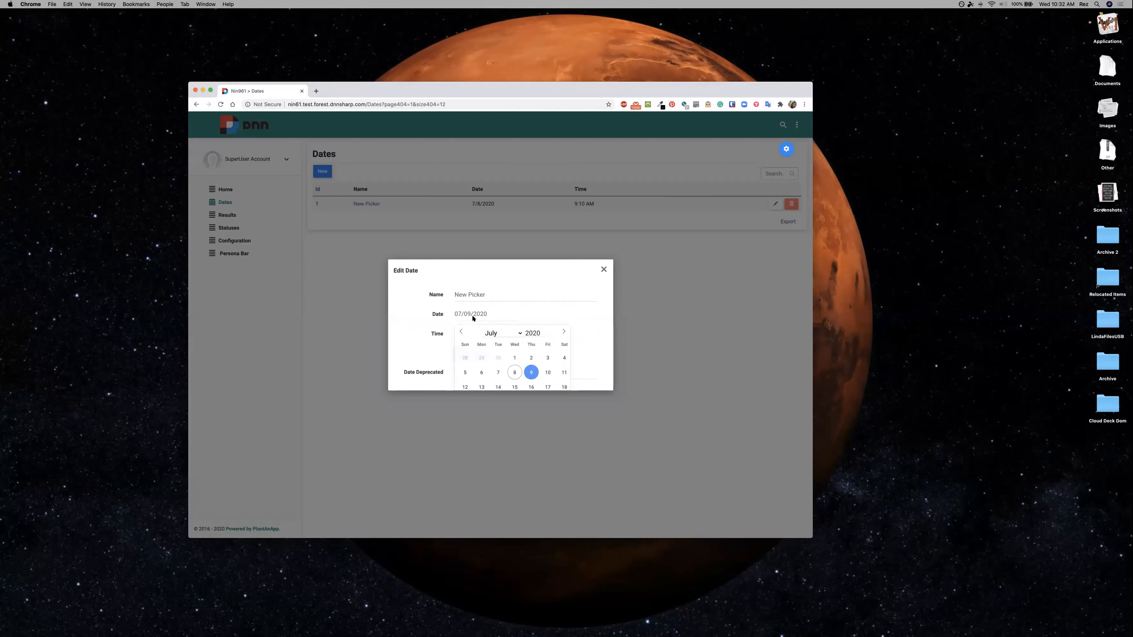
click(543, 370)
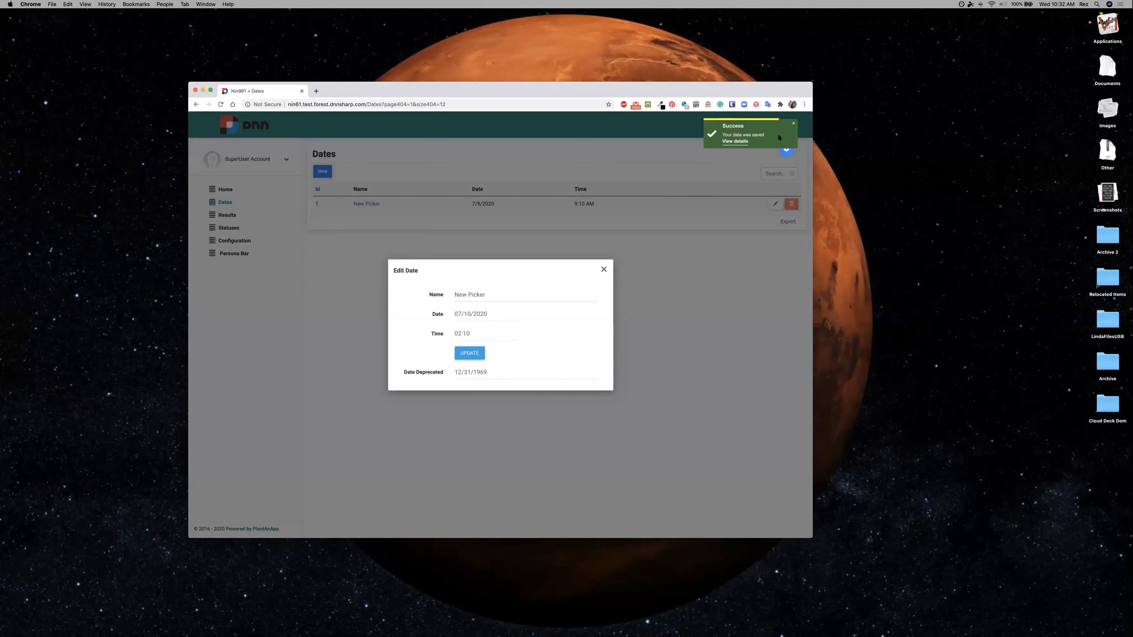
click(792, 124)
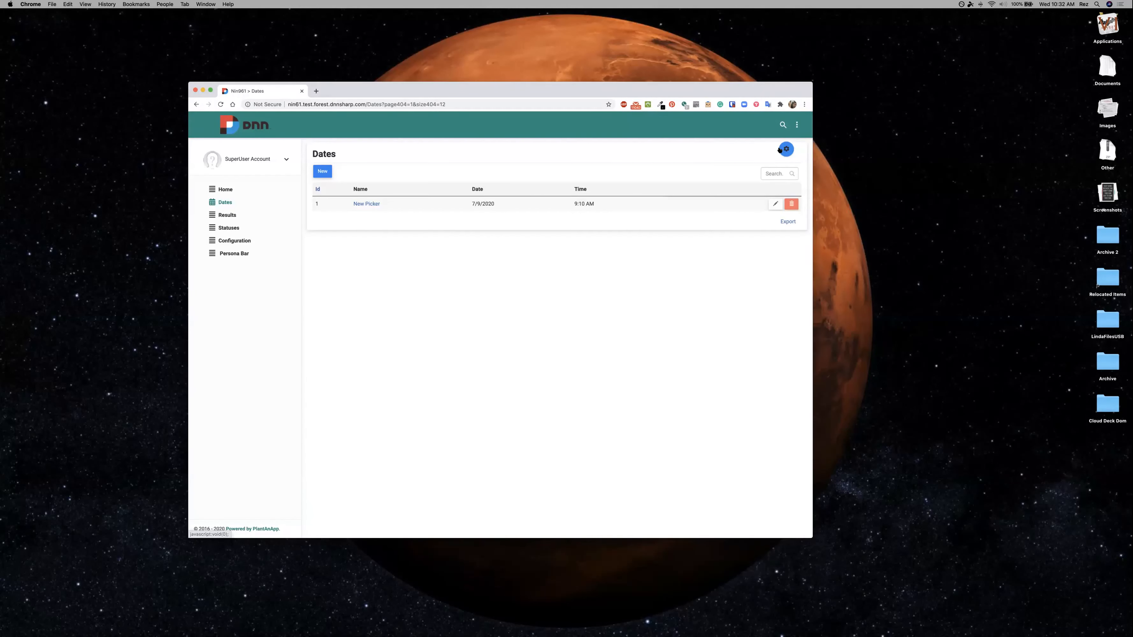
Open the settings of the Dates edit form, expand the Date field and enlarge the browser window.
click(775, 201)
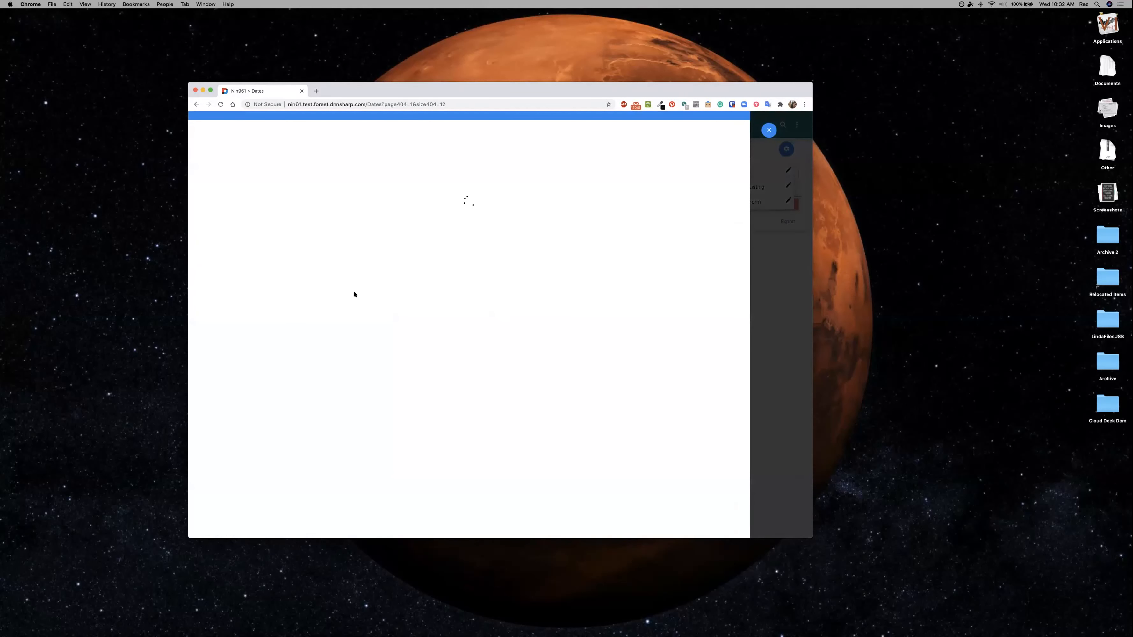
scroll(238, 282, down, 2)
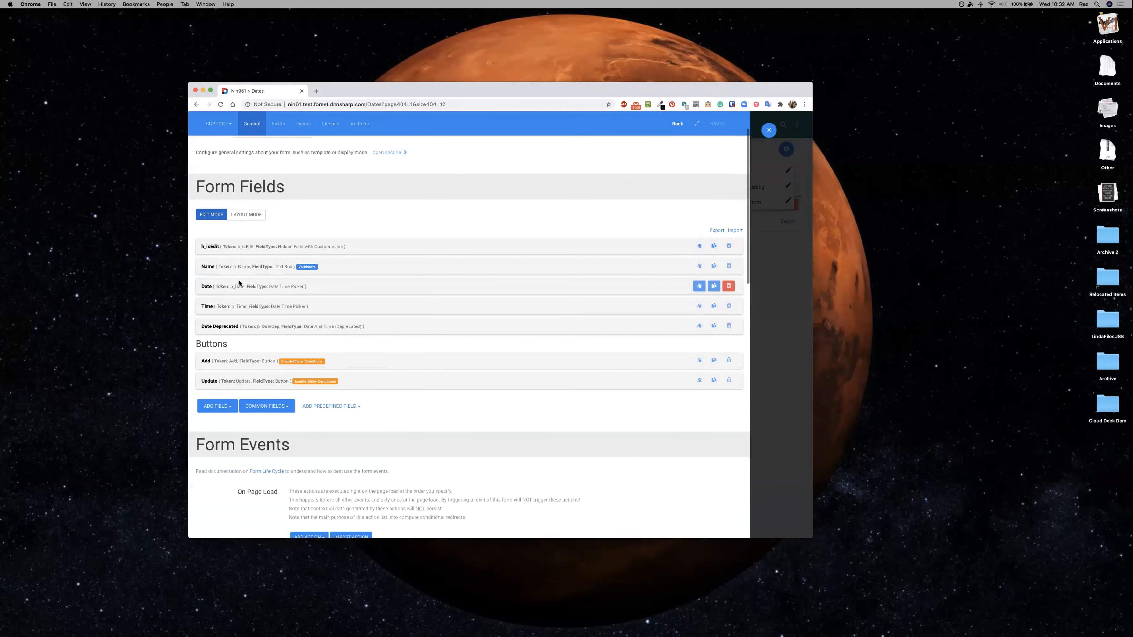
click(239, 285)
scroll(425, 305, down, 4)
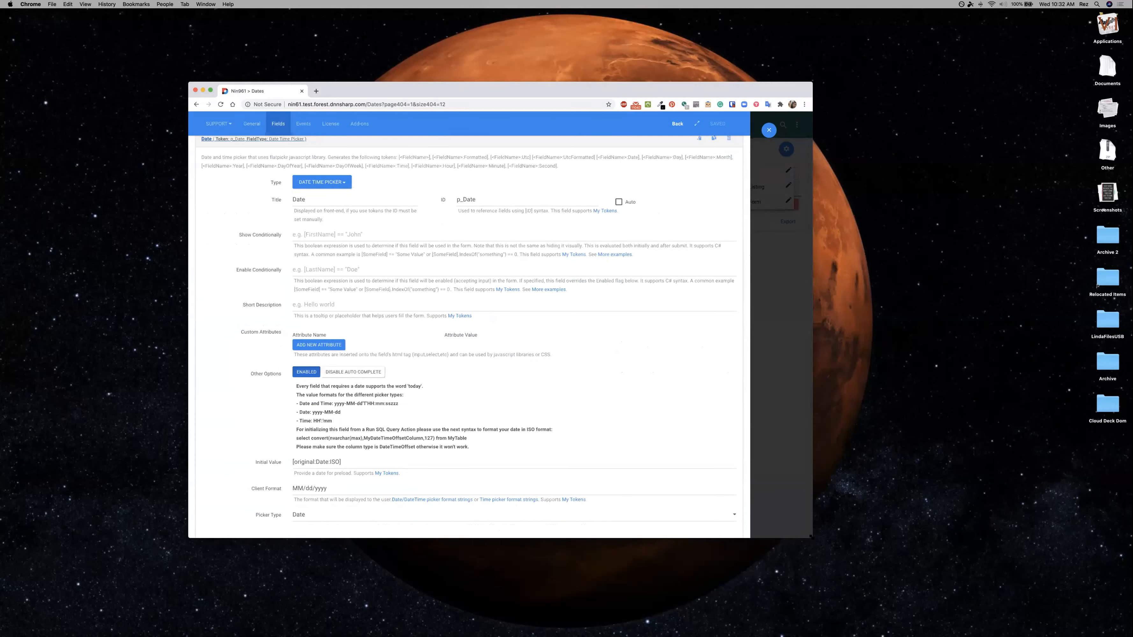
drag(812, 538, 823, 607)
scroll(261, 280, down, 2)
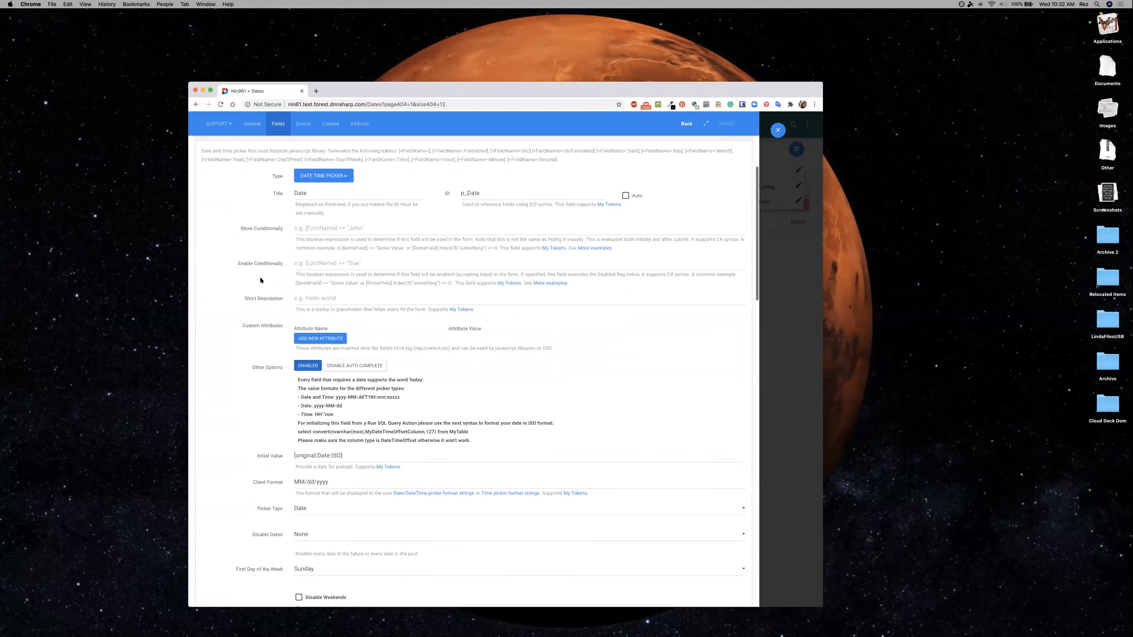
scroll(260, 280, up, 1)
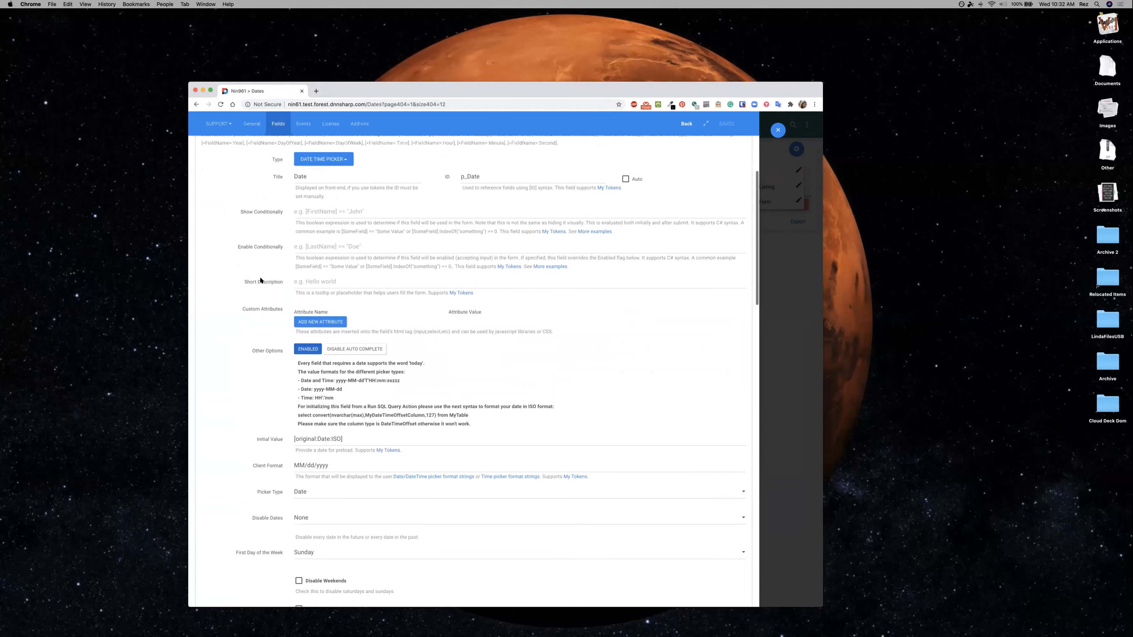
Examine the field type categories available for the Date field, keeping Date Time Picker as its type.
click(393, 183)
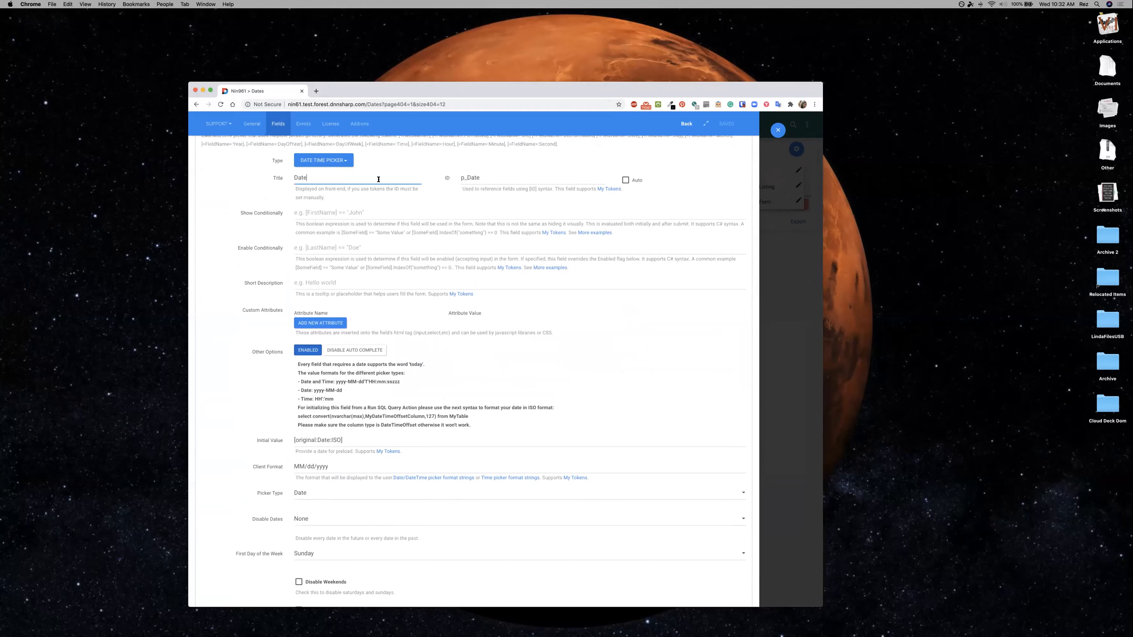
click(343, 161)
mouse_move(337, 240)
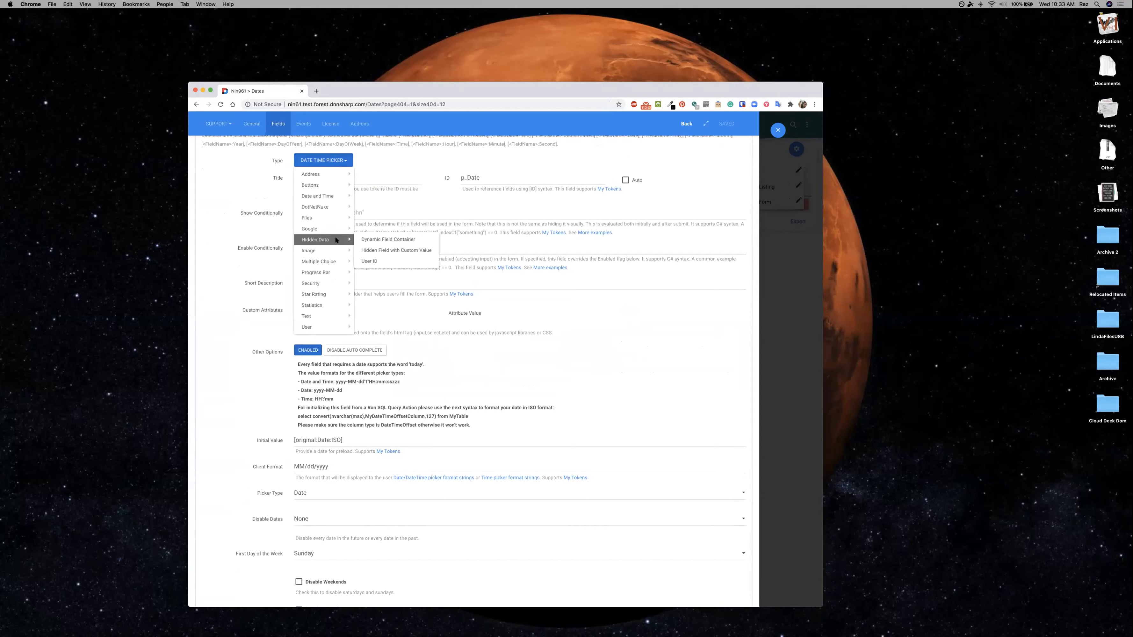
mouse_move(332, 197)
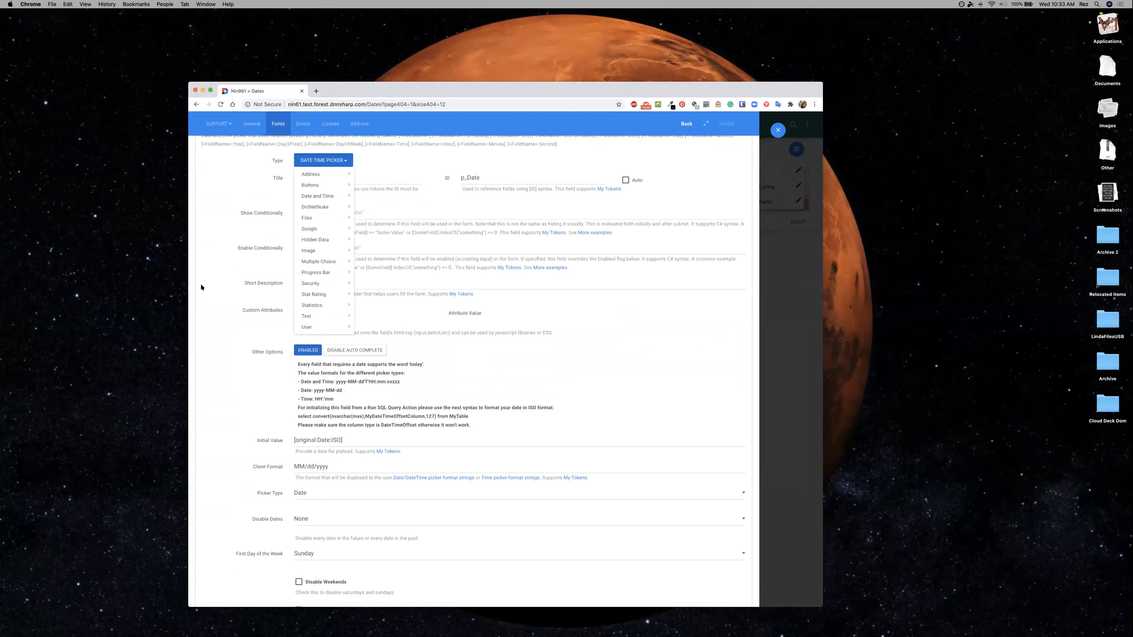
click(230, 301)
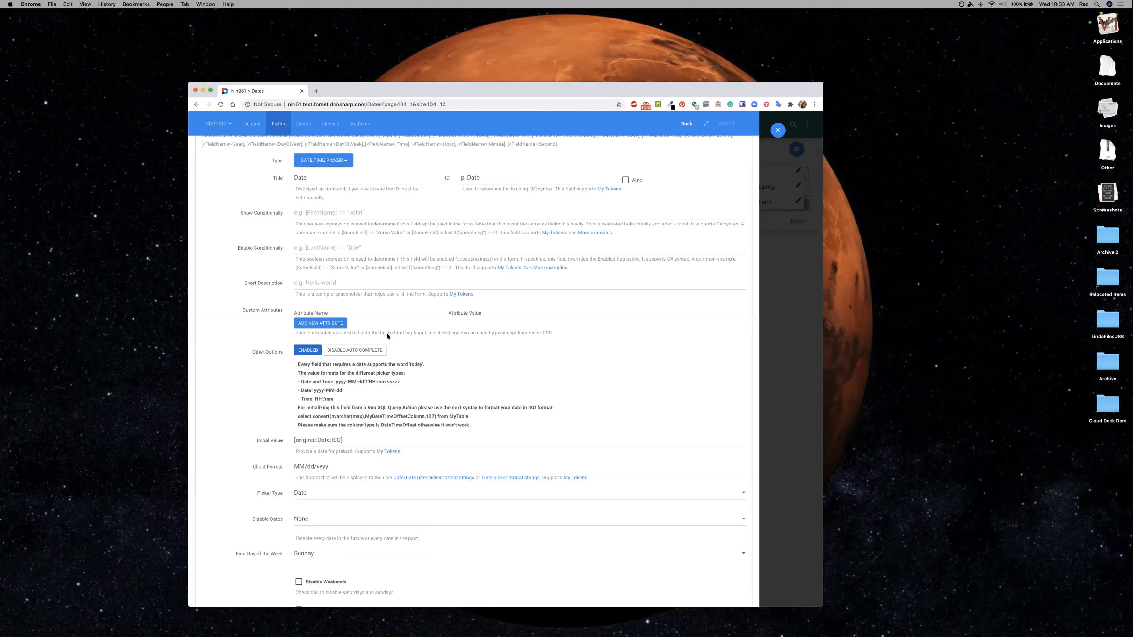
Review the Date field's value format notes and its Initial Value and Client Format settings.
scroll(423, 396, down, 2)
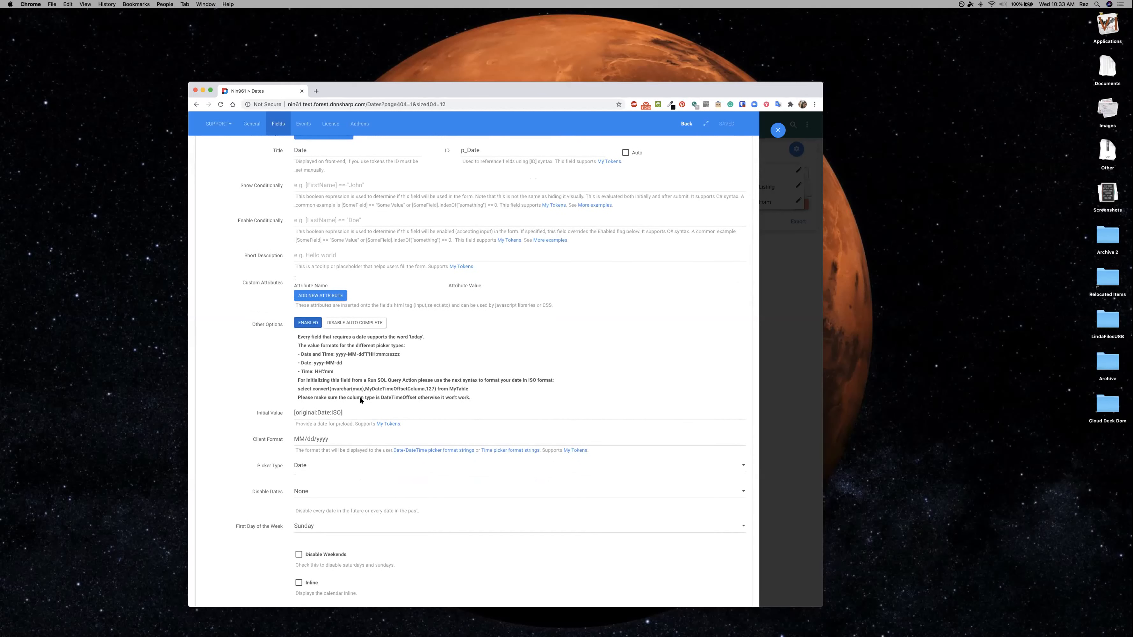
scroll(359, 397, down, 2)
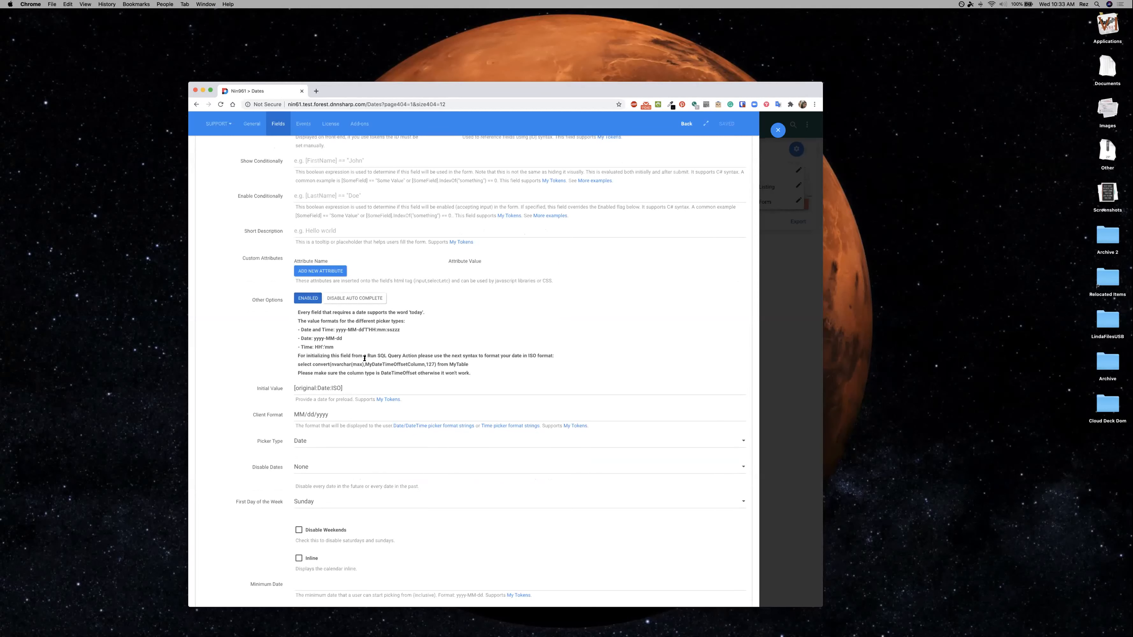
scroll(356, 357, down, 1)
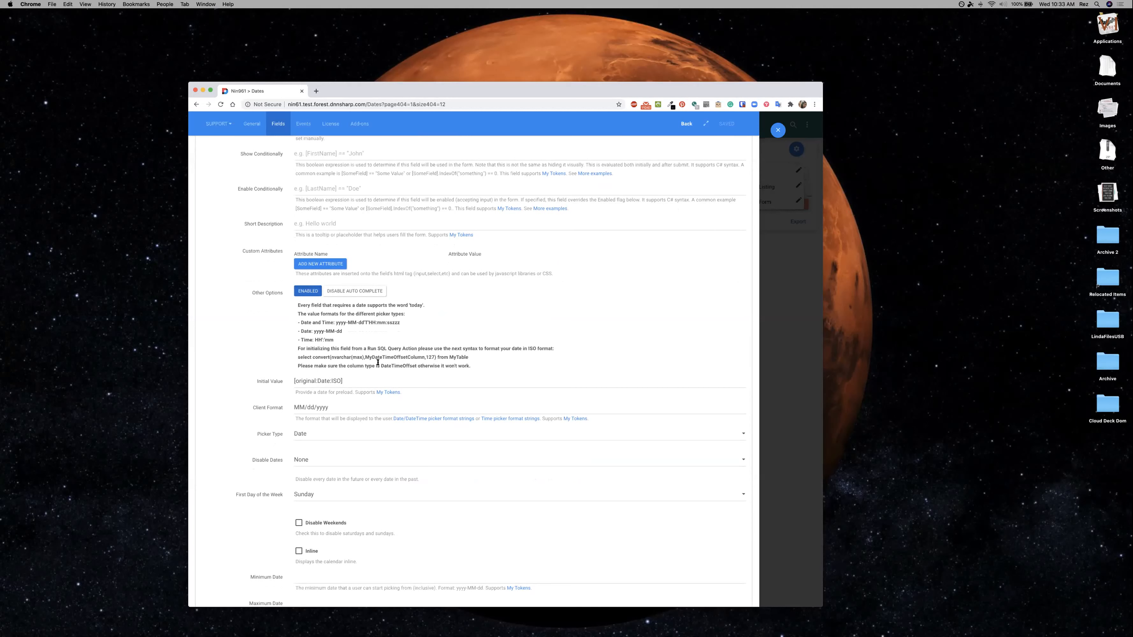
scroll(378, 362, down, 5)
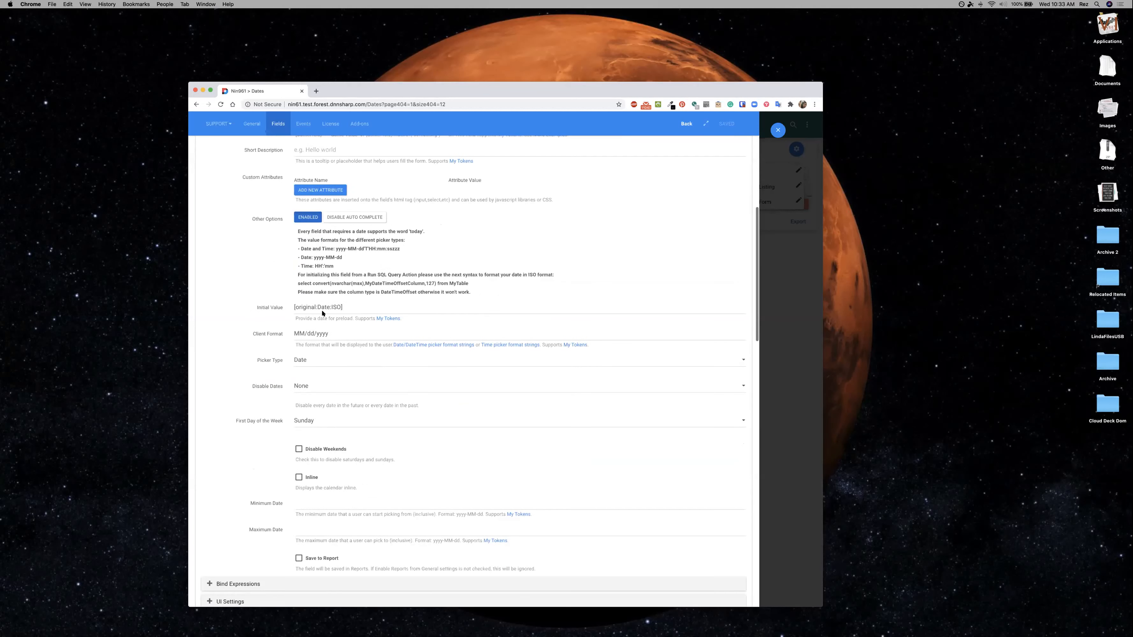
scroll(312, 319, down, 1)
scroll(330, 305, down, 3)
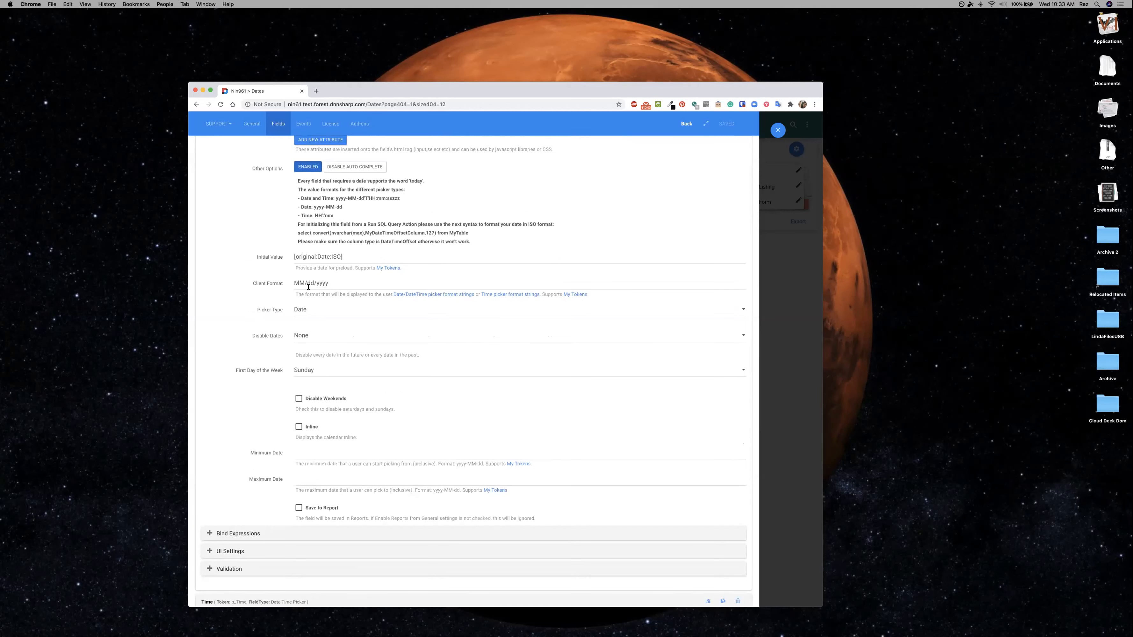
Review the linked documentation on Date/DateTime picker format strings and return to the Date field's settings.
click(430, 293)
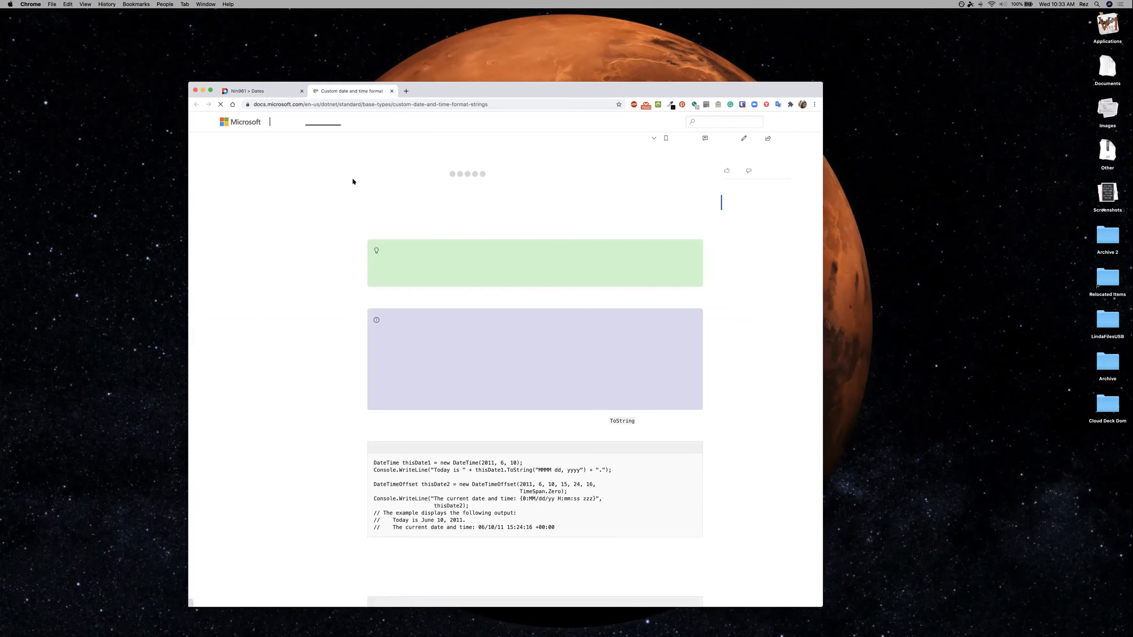
scroll(485, 408, down, 2)
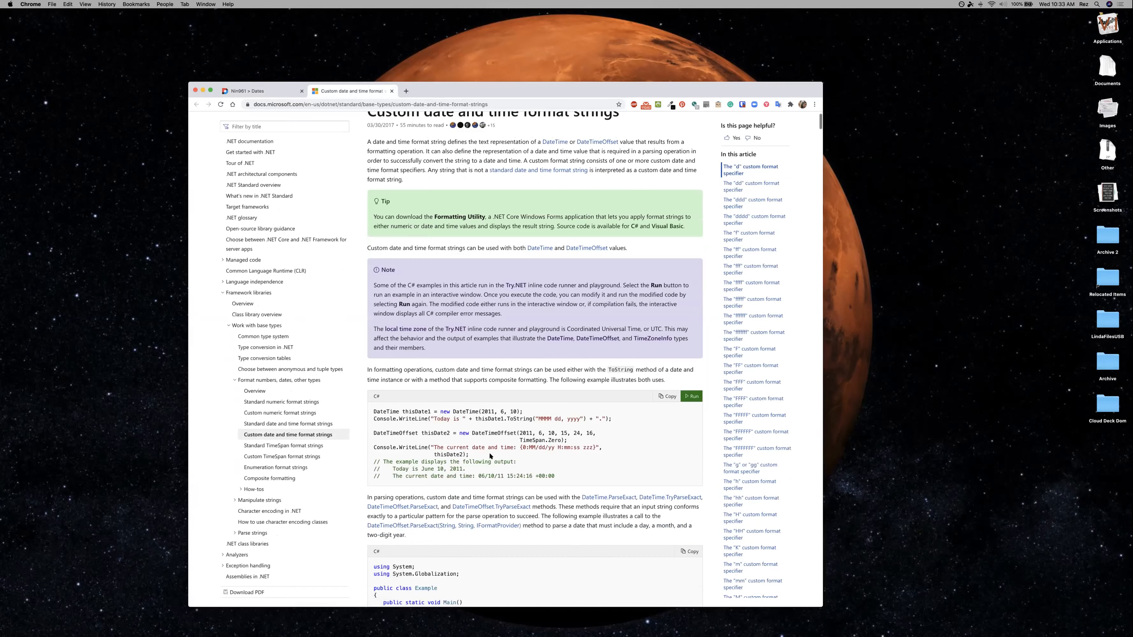
scroll(429, 357, down, 5)
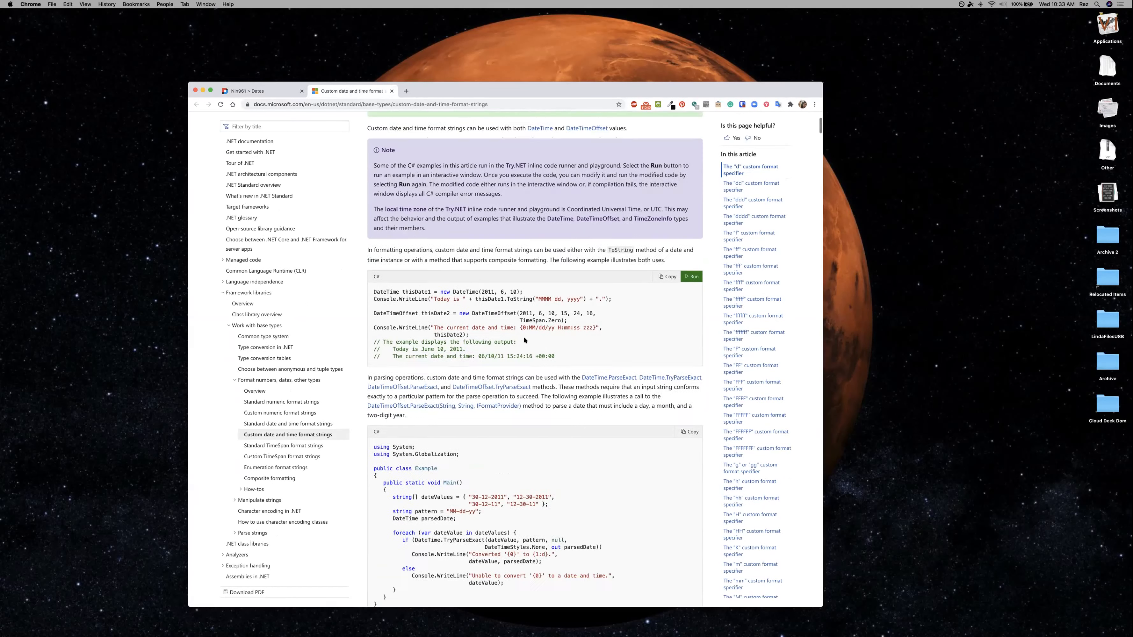
scroll(783, 204, down, 10)
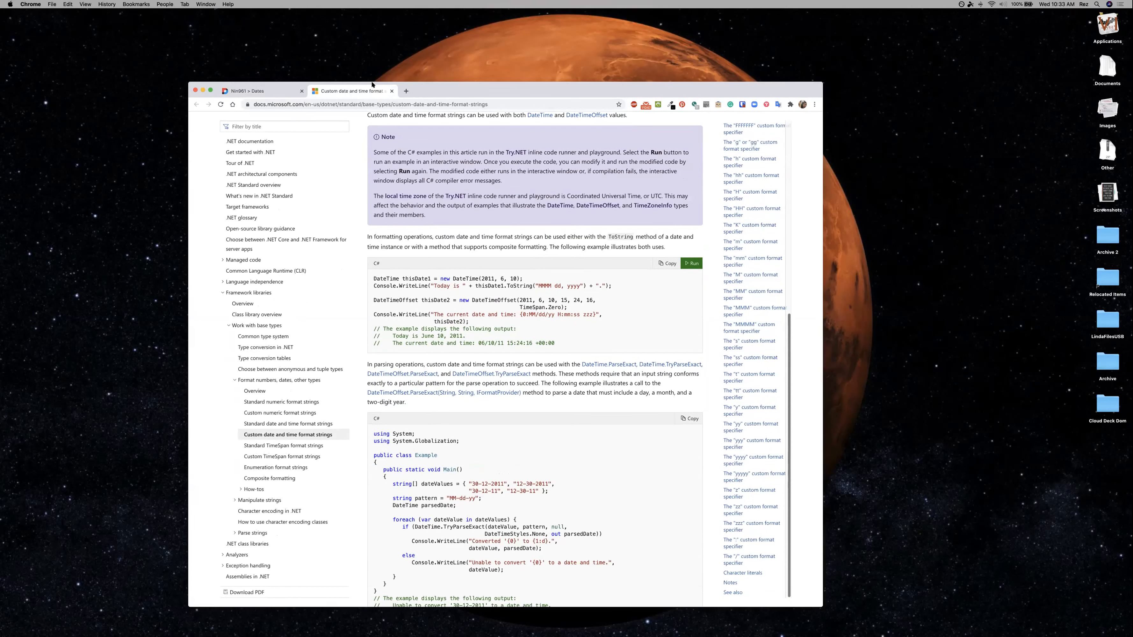
key(ctrl+Tab)
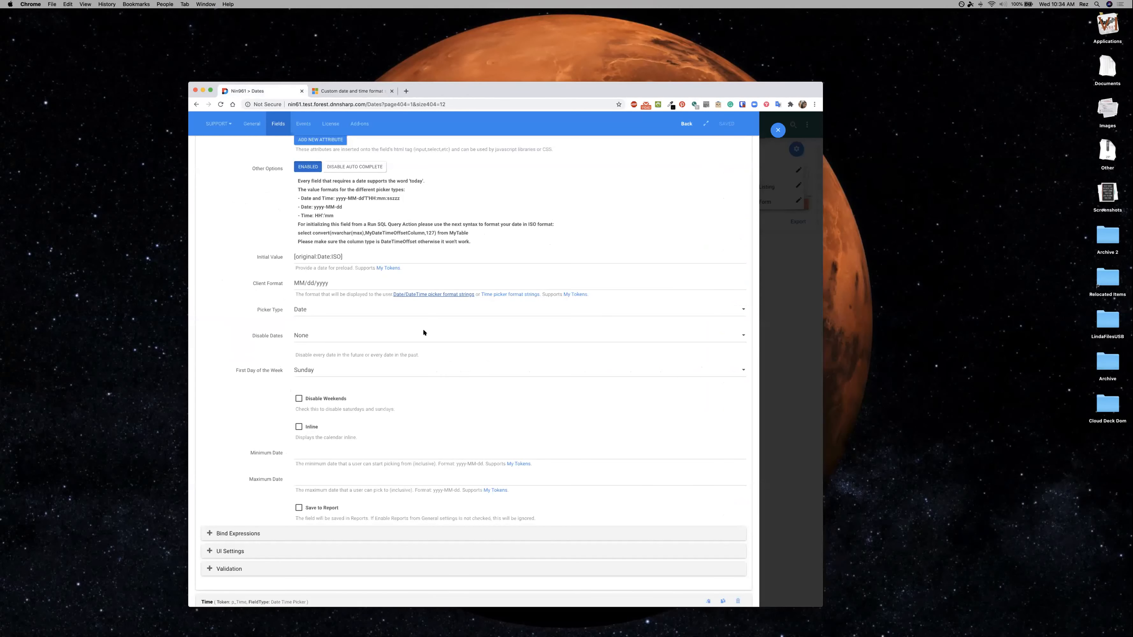
Examine the choices for the Date field's Picker Type, Disable Dates and First Day of the Week without changing them.
scroll(327, 315, down, 1)
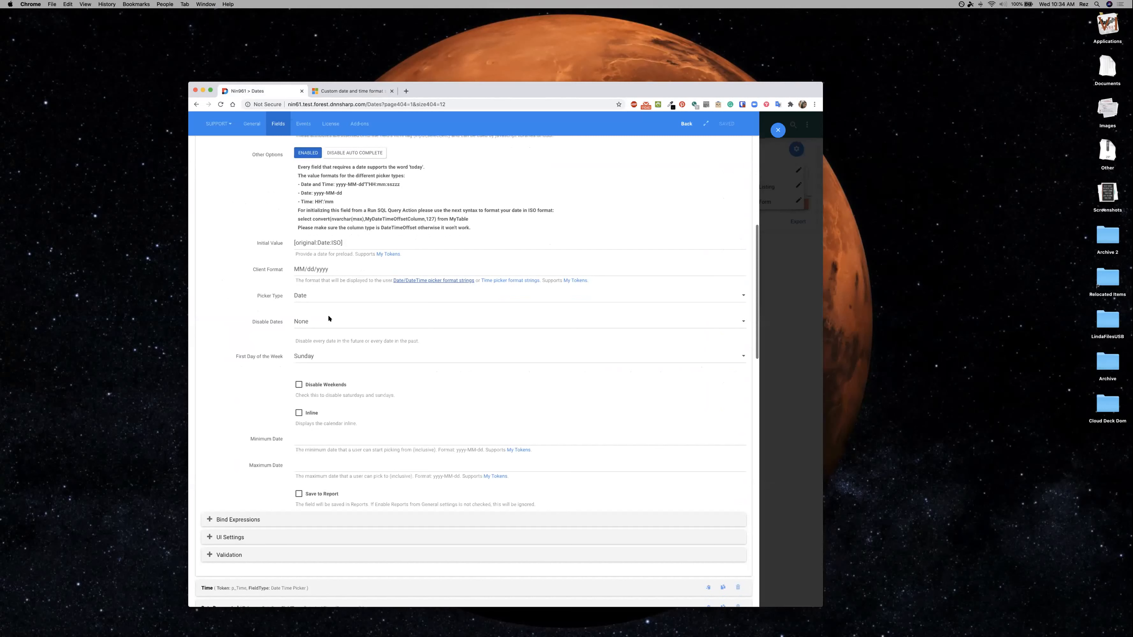
click(328, 296)
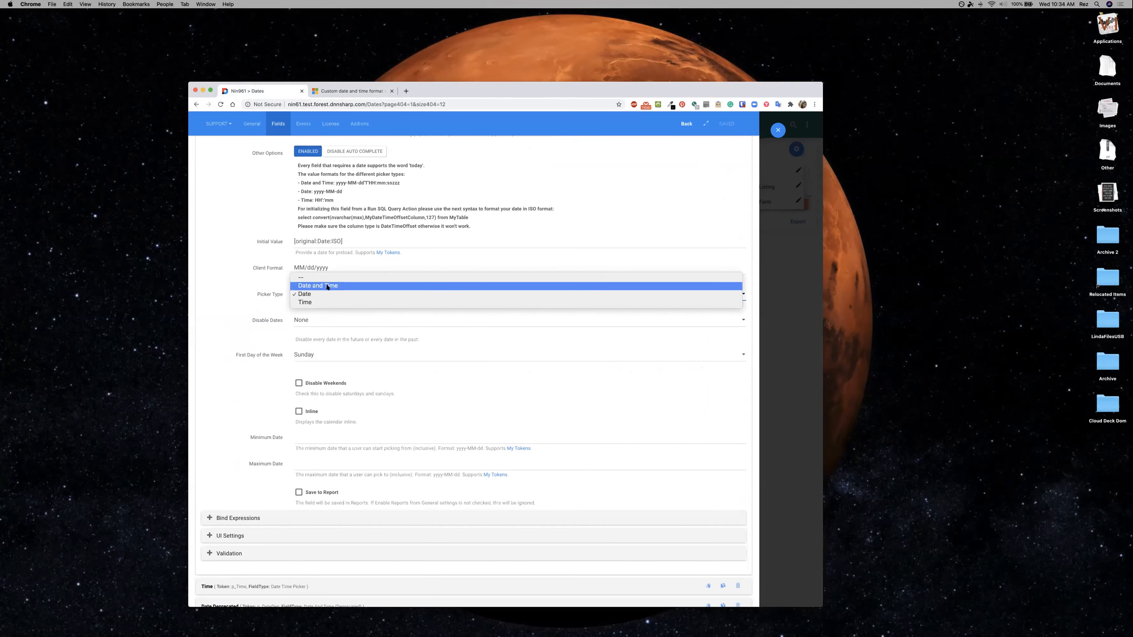
click(350, 321)
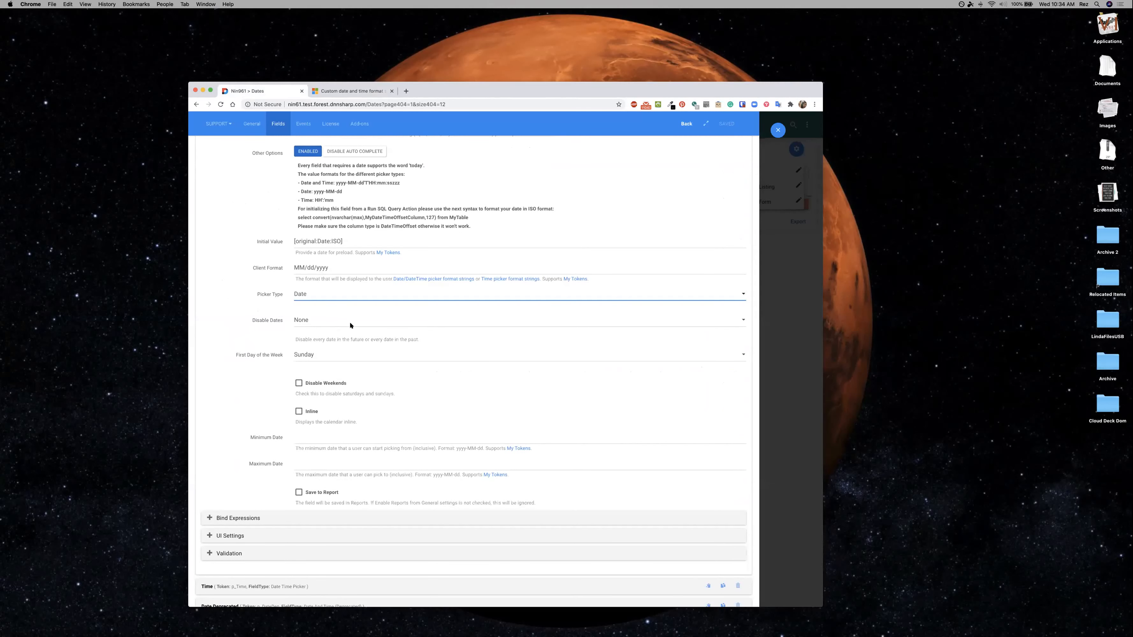
click(350, 321)
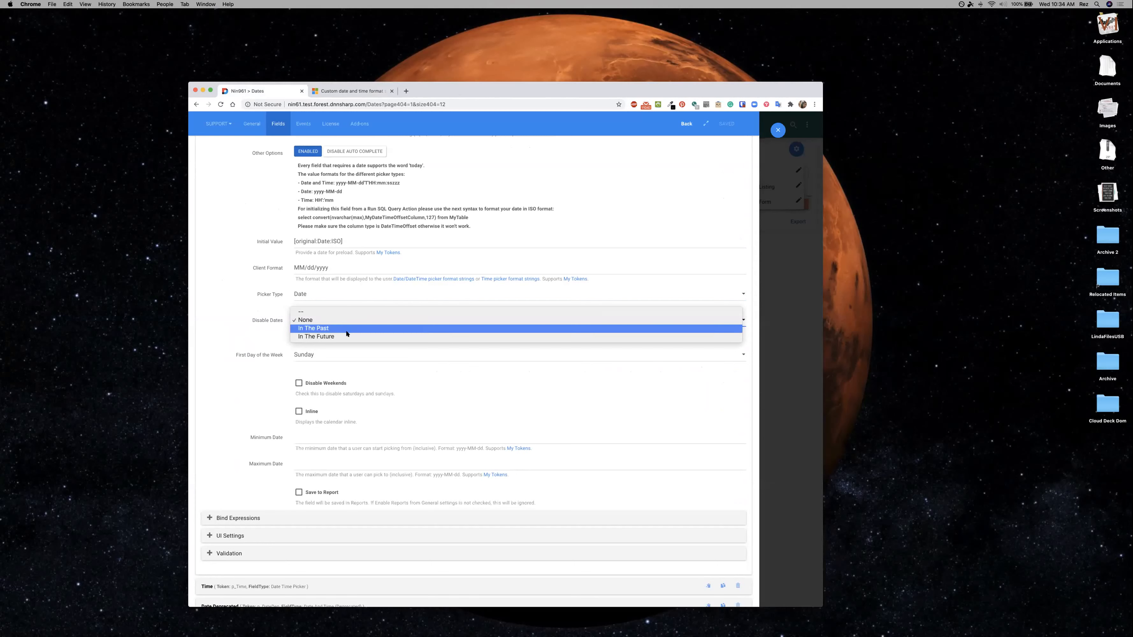
click(231, 388)
click(340, 354)
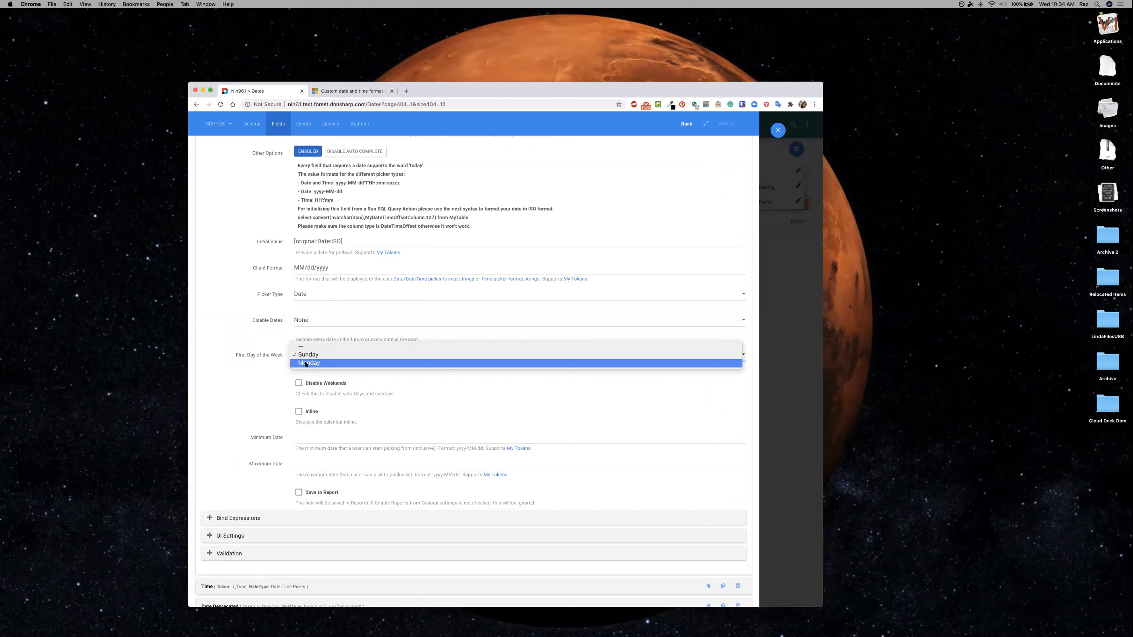
click(254, 379)
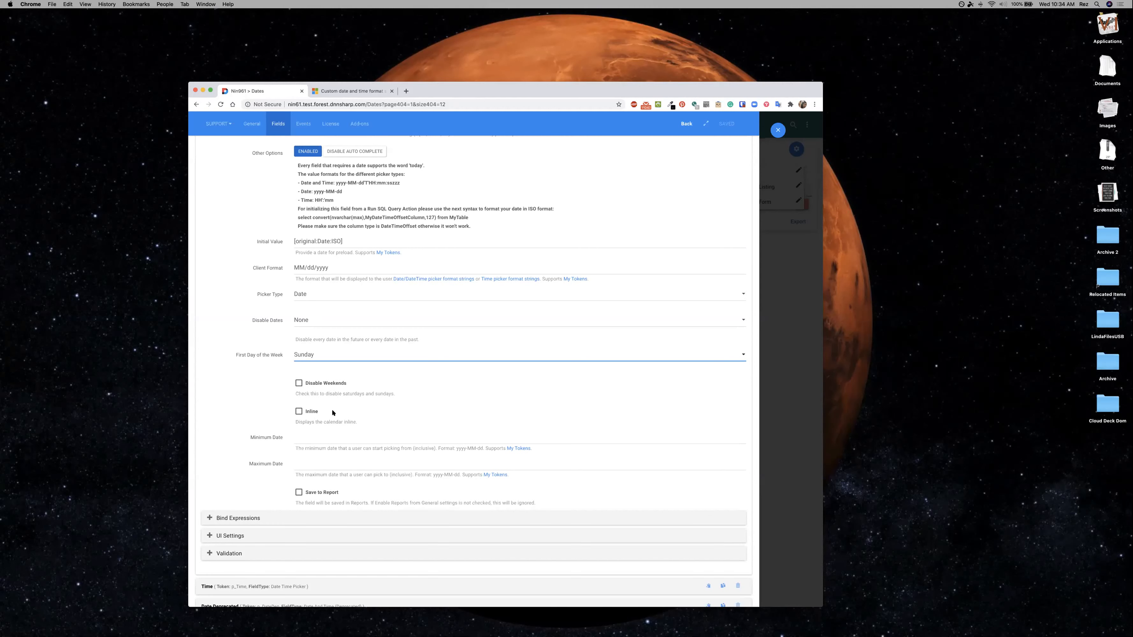
Review the Date field's weekend, inline and minimum/maximum date options and expand the Time field's settings.
scroll(298, 409, down, 1)
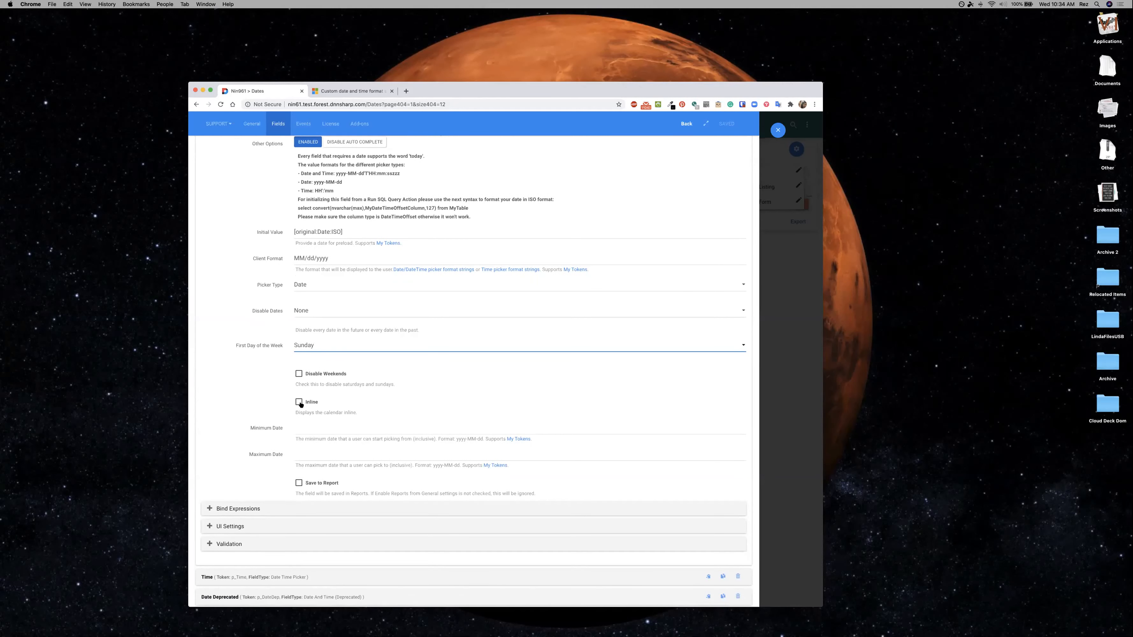
scroll(311, 418, down, 2)
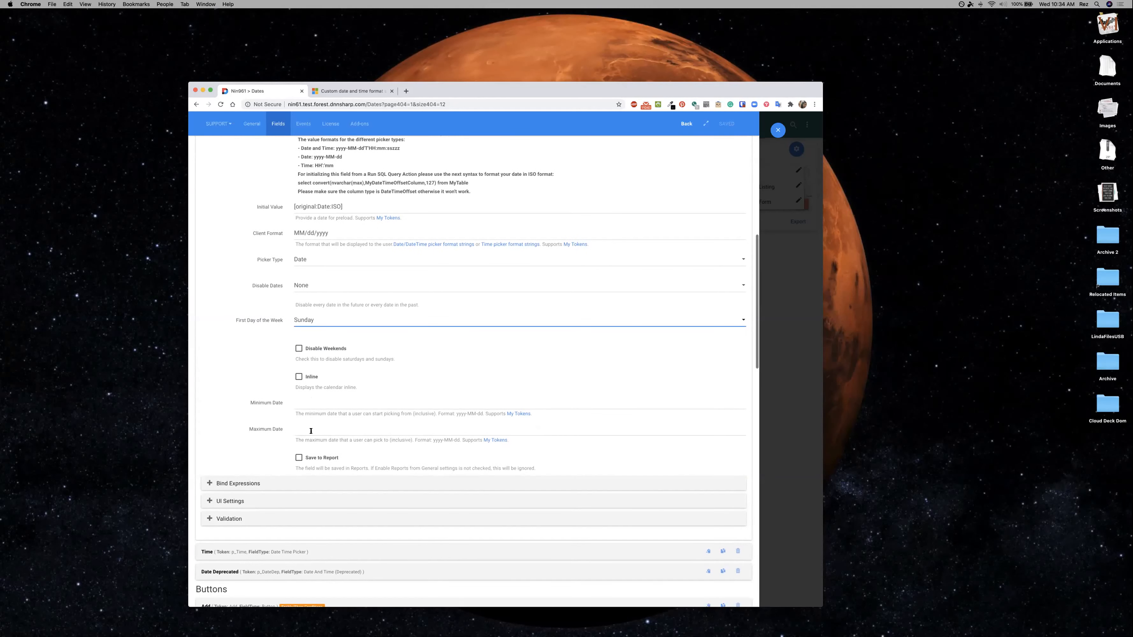
scroll(305, 427, down, 10)
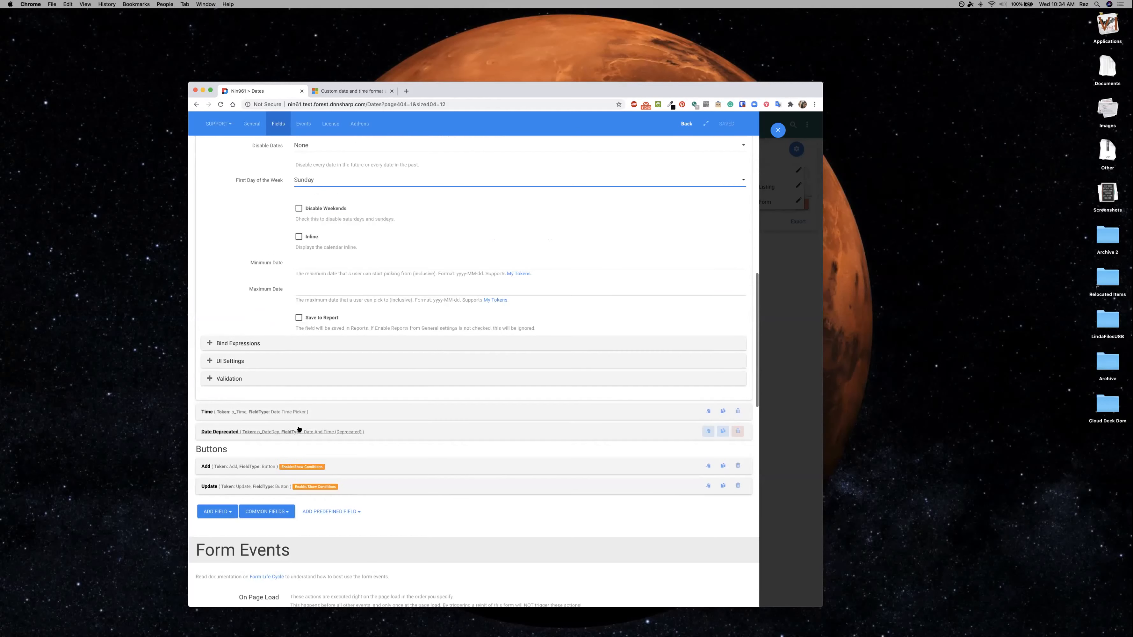
click(264, 412)
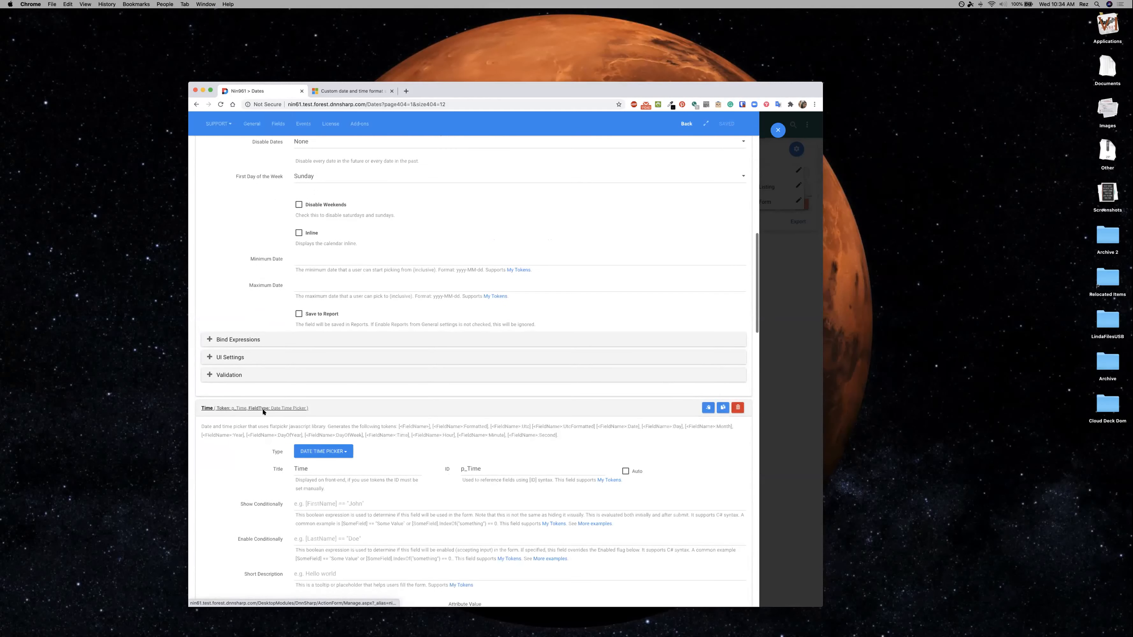
Review the Time field's format notes, 24 hour mode and time limit options, and examine its Picker Type setting without changing it.
scroll(263, 412, down, 20)
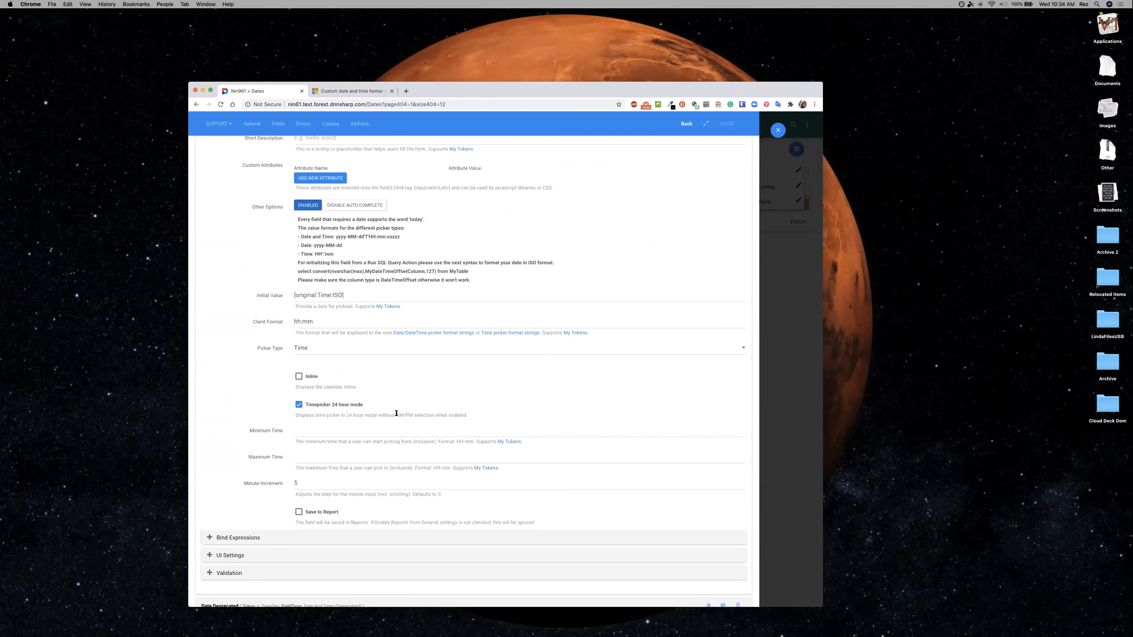
click(331, 348)
click(217, 357)
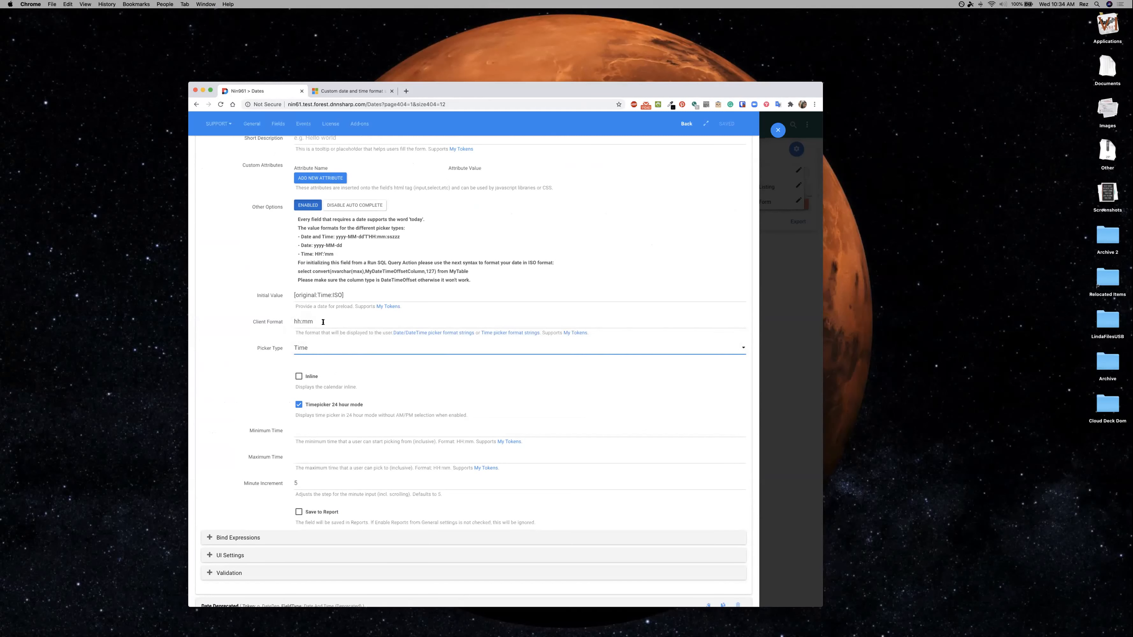
Review the custom TimeSpan specifiers in the linked Time picker format strings documentation and return to the form settings.
click(498, 333)
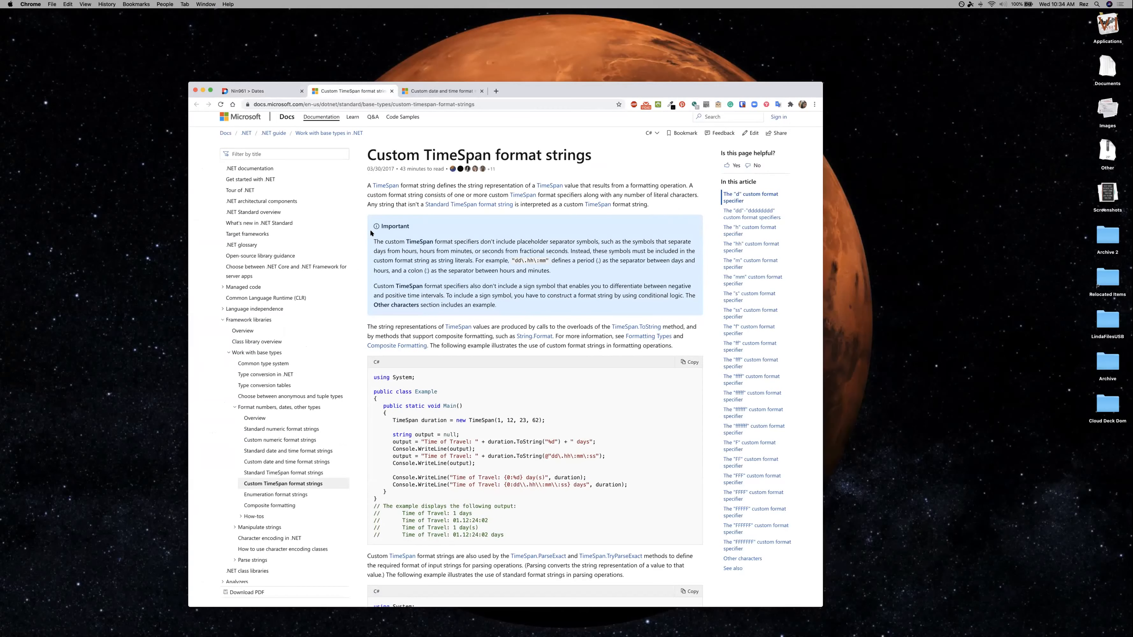
scroll(370, 231, down, 2)
scroll(370, 232, down, 10)
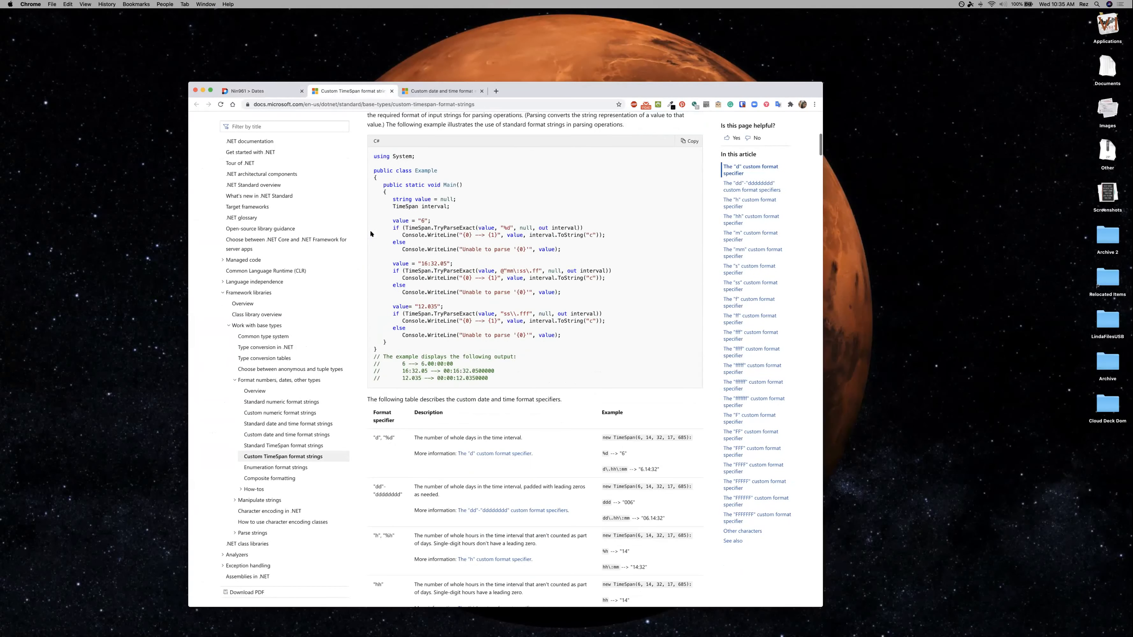
scroll(477, 408, down, 5)
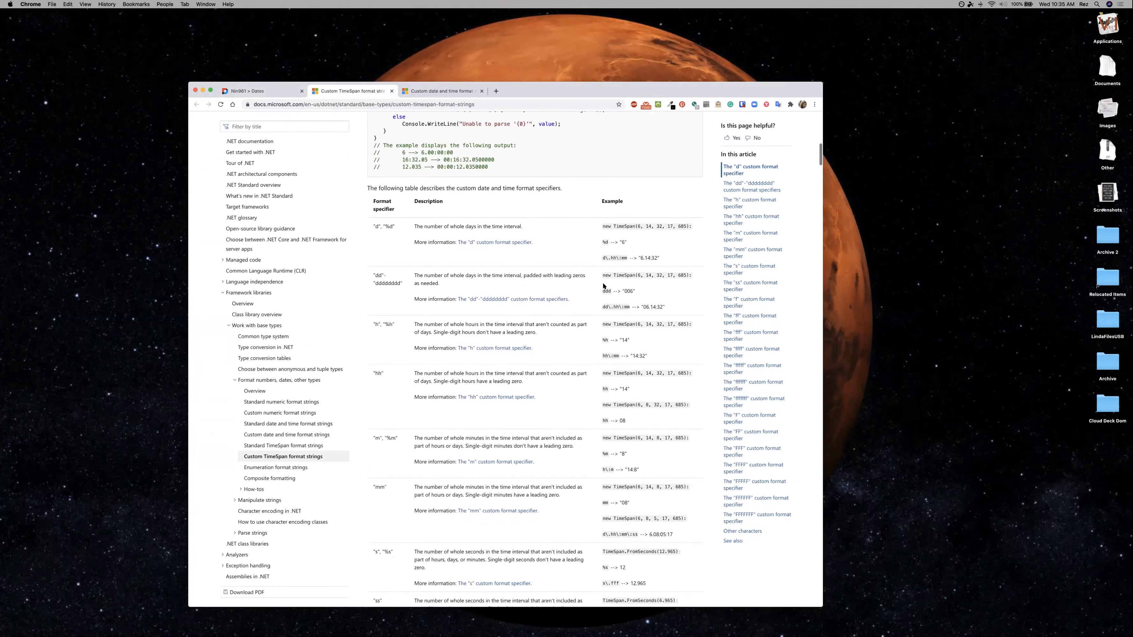
scroll(420, 411, down, 2)
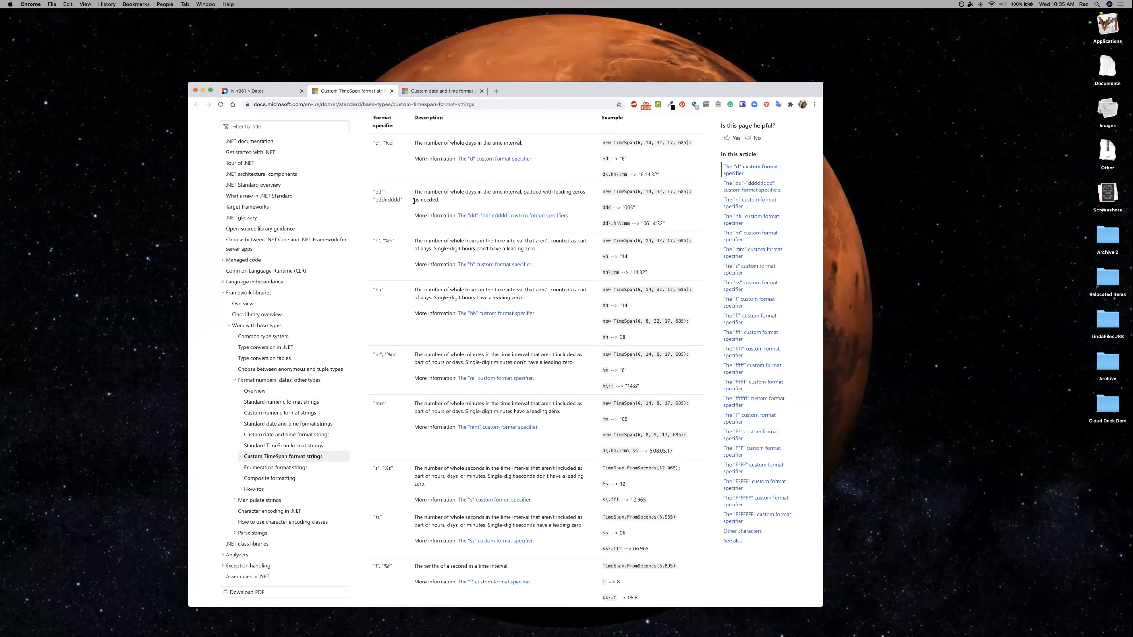
click(267, 91)
Compare the Time field's settings with those of the Date Deprecated field, expanding it to examine its picker type, format and JSON options.
scroll(372, 271, down, 3)
scroll(372, 271, down, 5)
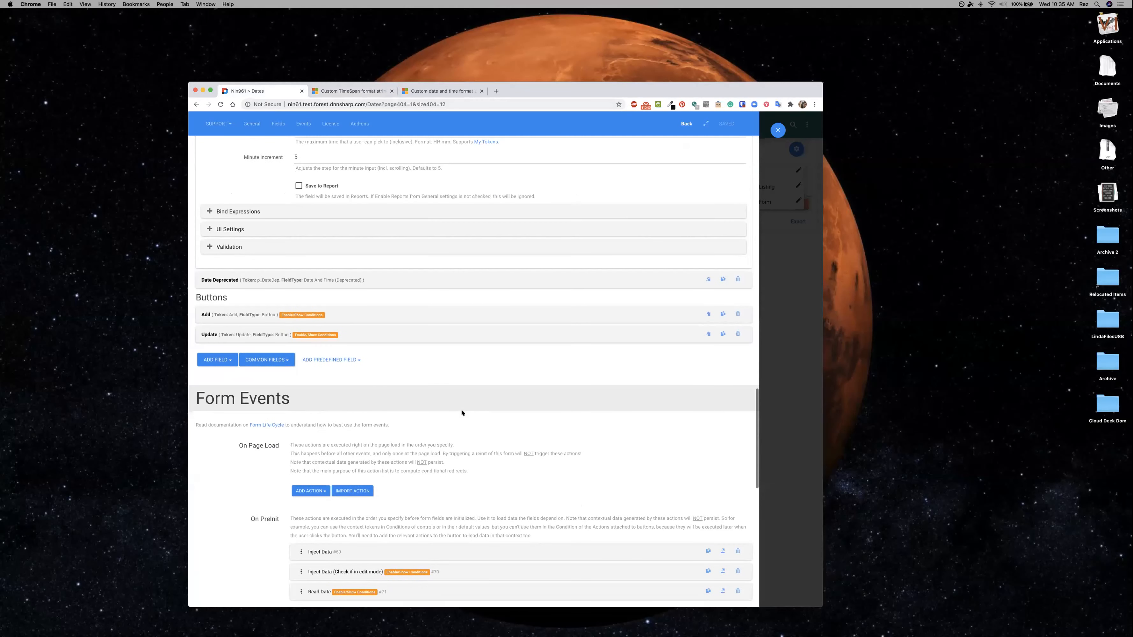
scroll(461, 408, up, 6)
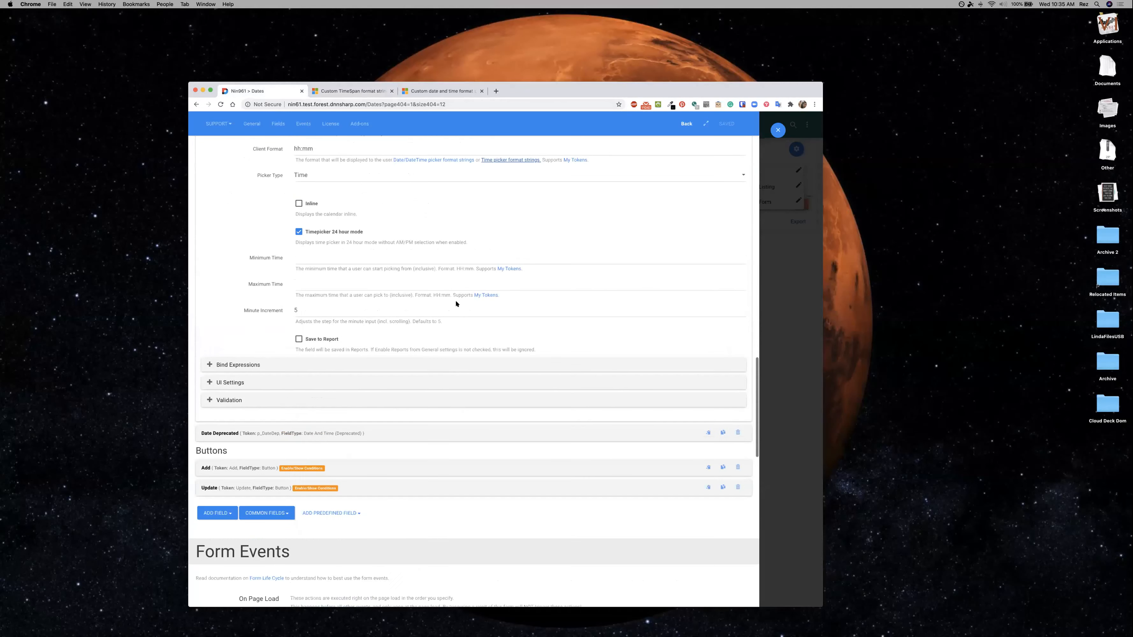
scroll(446, 287, up, 2)
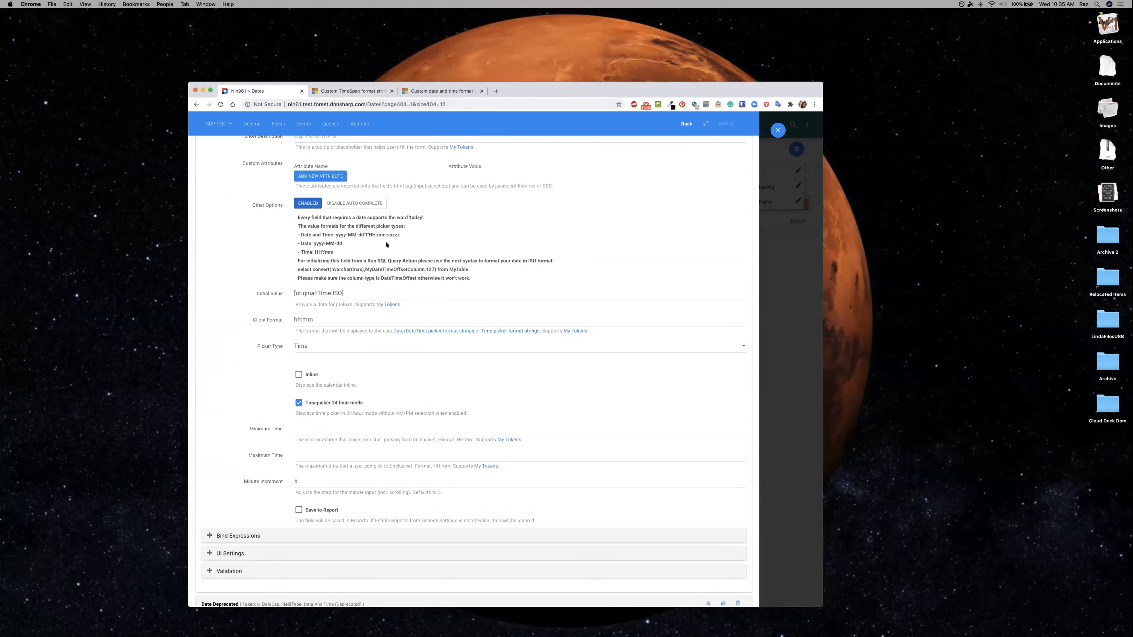
scroll(386, 245, down, 7)
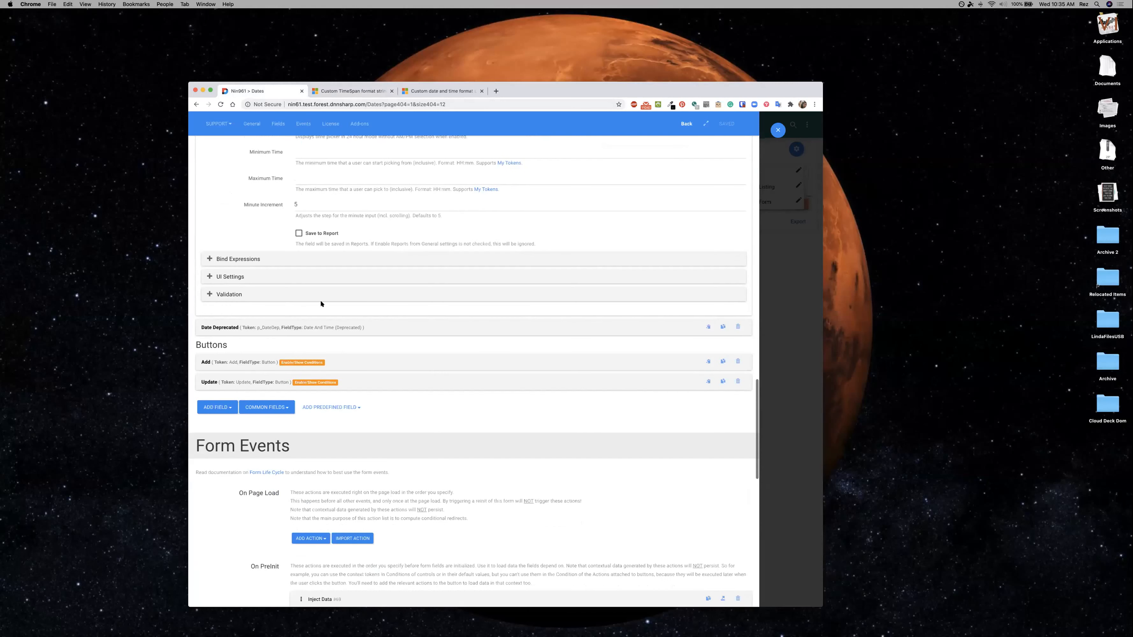
click(235, 327)
scroll(366, 365, down, 6)
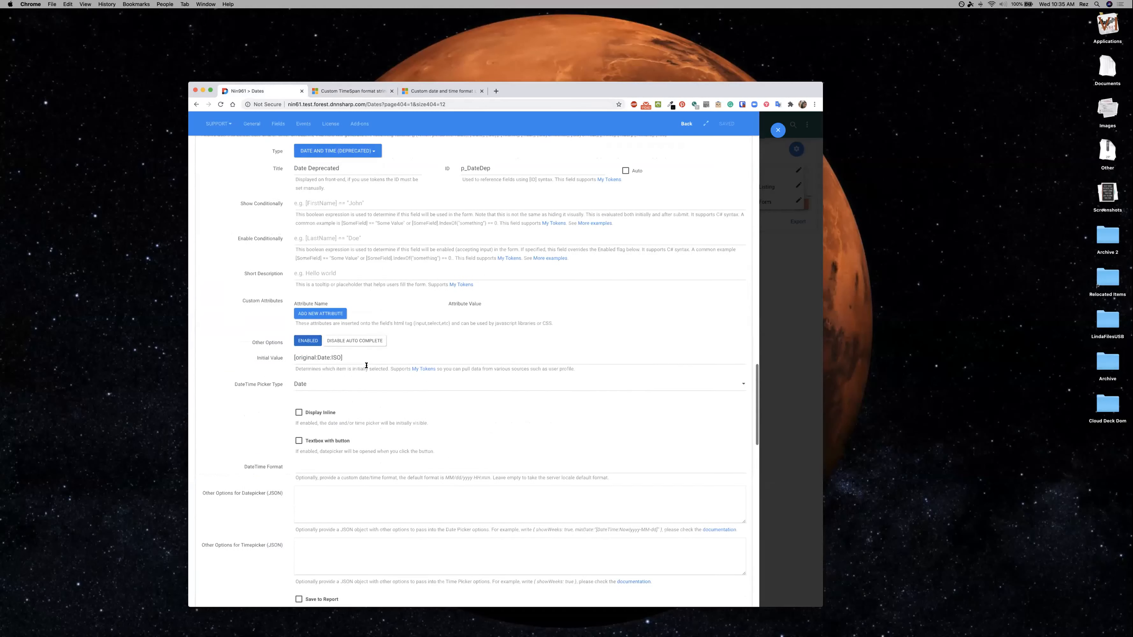
scroll(366, 366, down, 1)
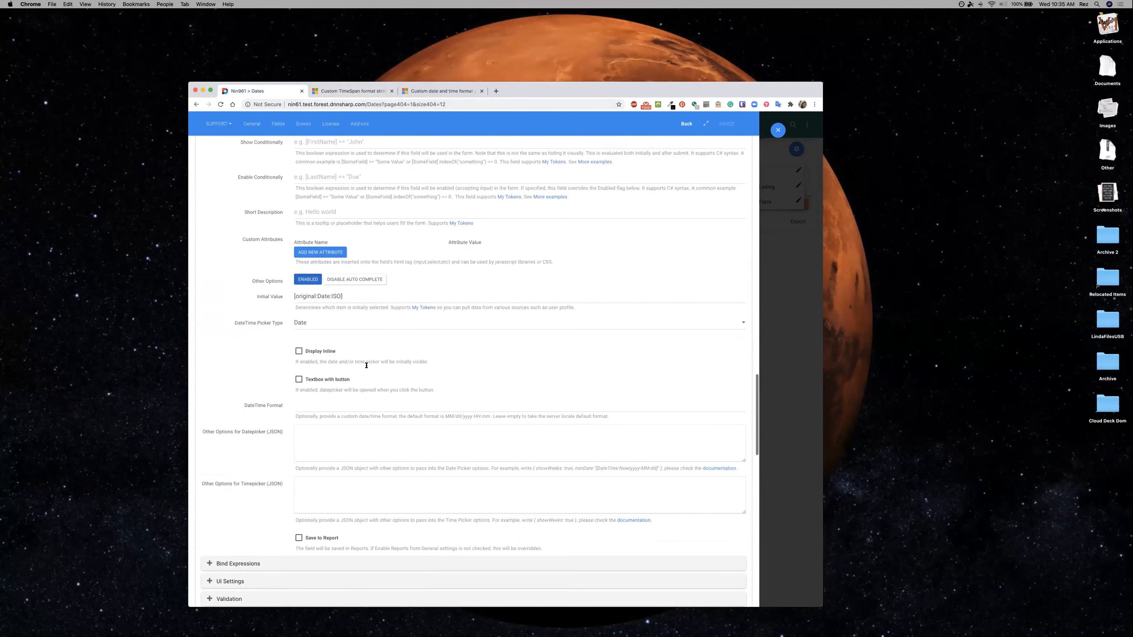
scroll(366, 365, down, 1)
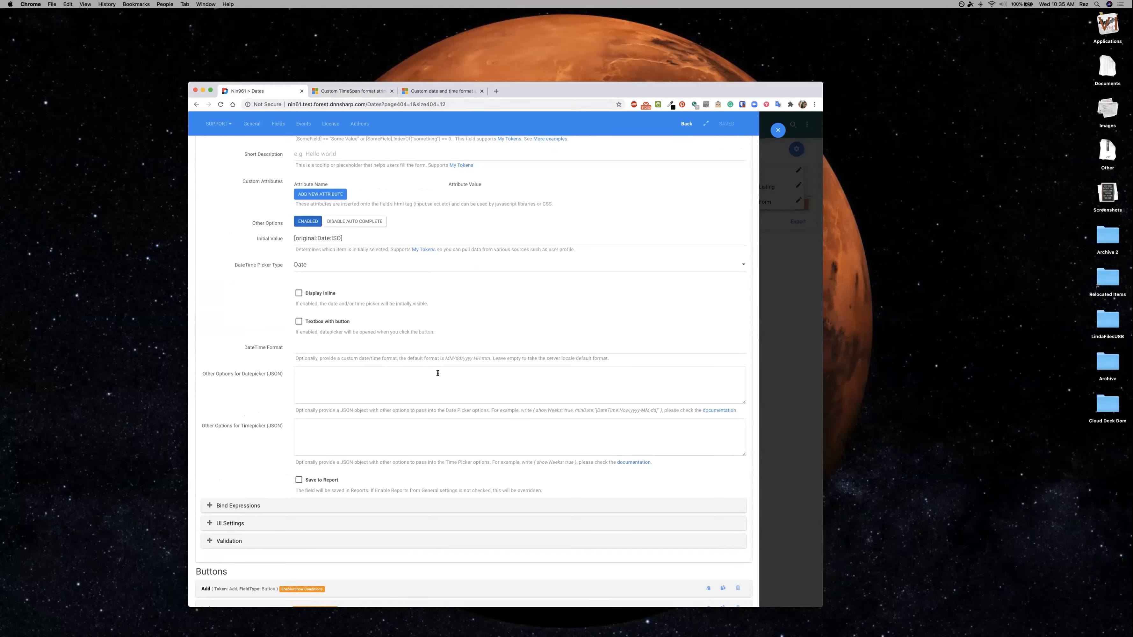
scroll(437, 373, down, 1)
scroll(438, 373, up, 3)
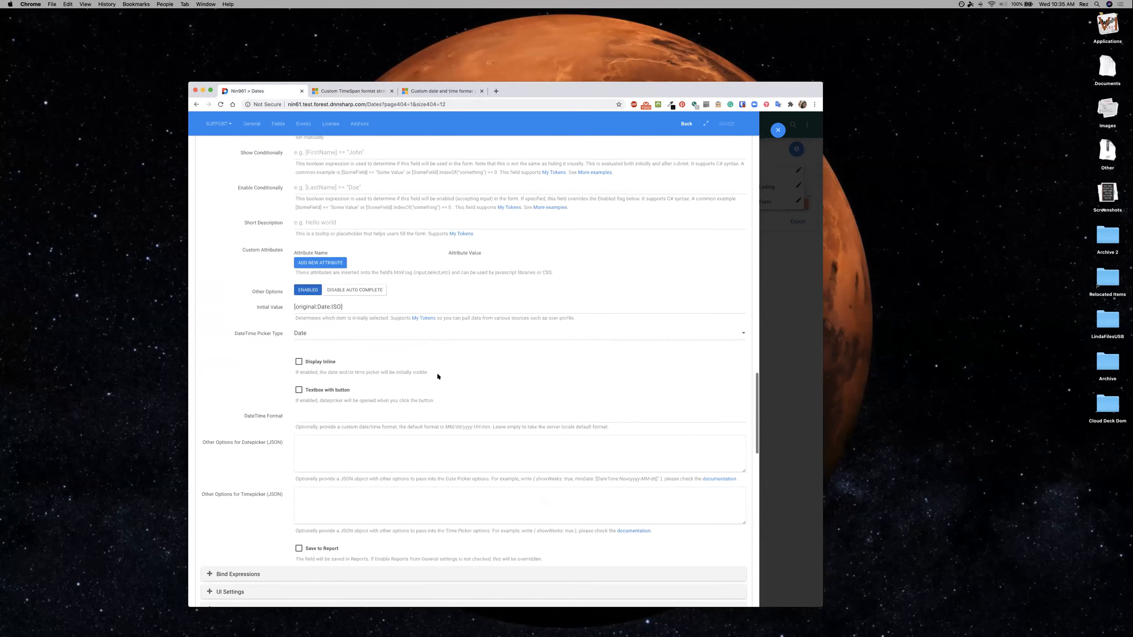
scroll(438, 373, up, 1)
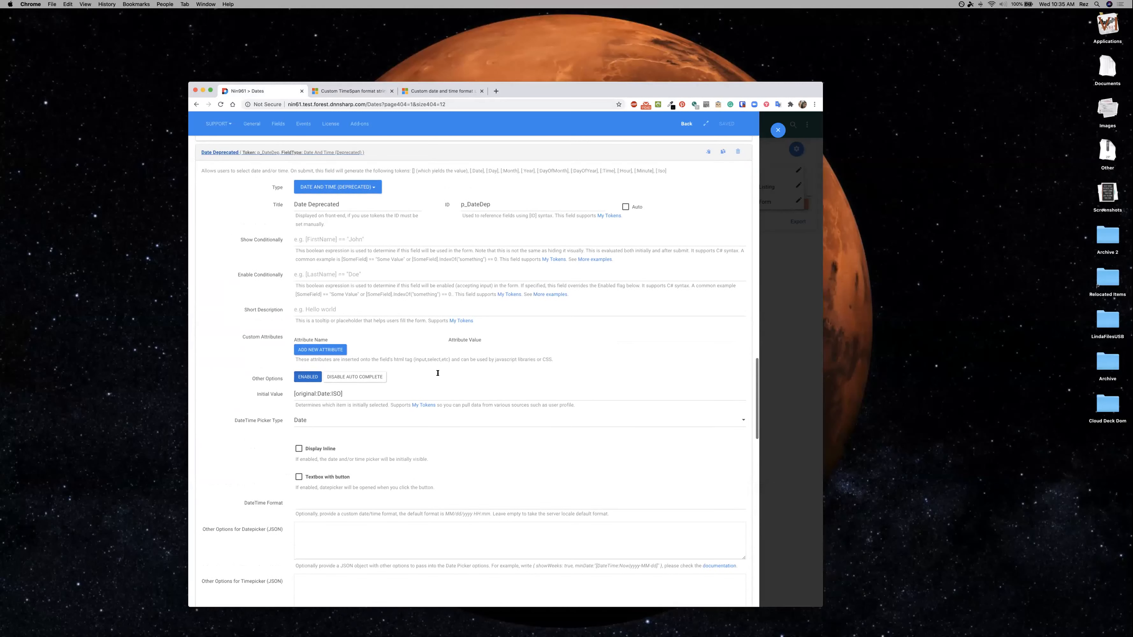
Return to the Time field's settings and highlight the note about date fields supporting the word 'today'.
scroll(437, 374, up, 5)
scroll(437, 375, up, 6)
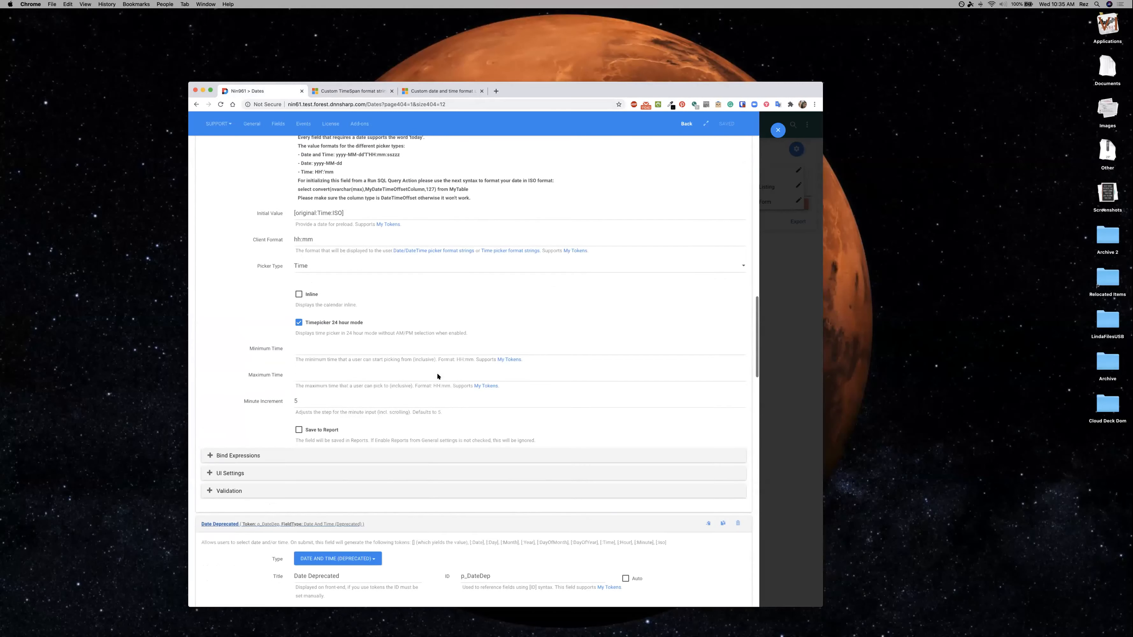
scroll(437, 376, up, 1)
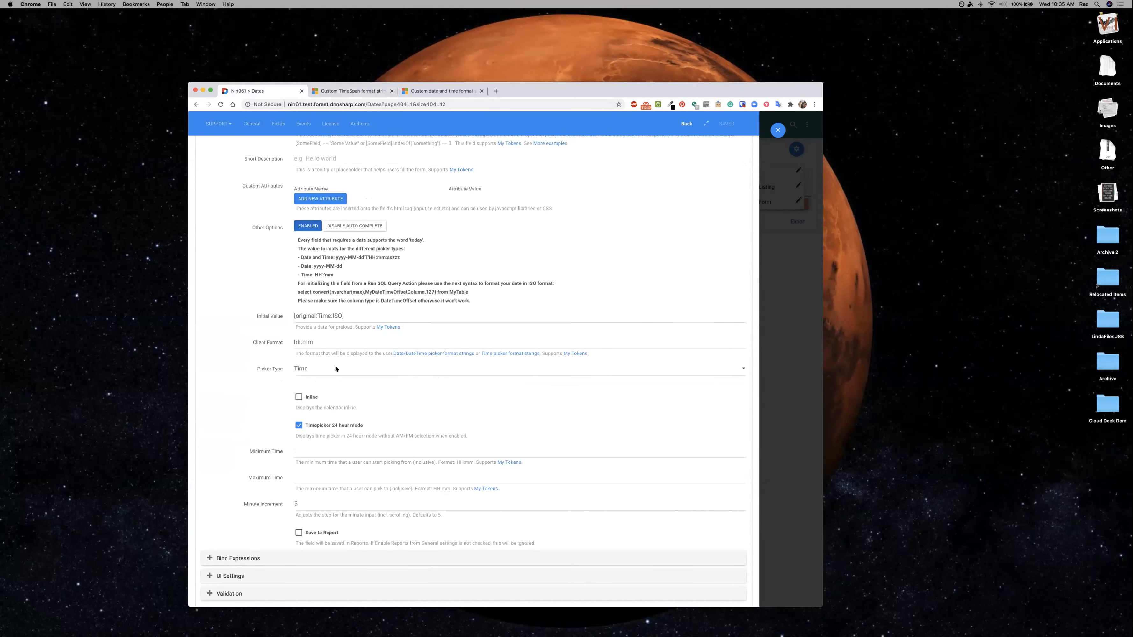
scroll(336, 369, up, 1)
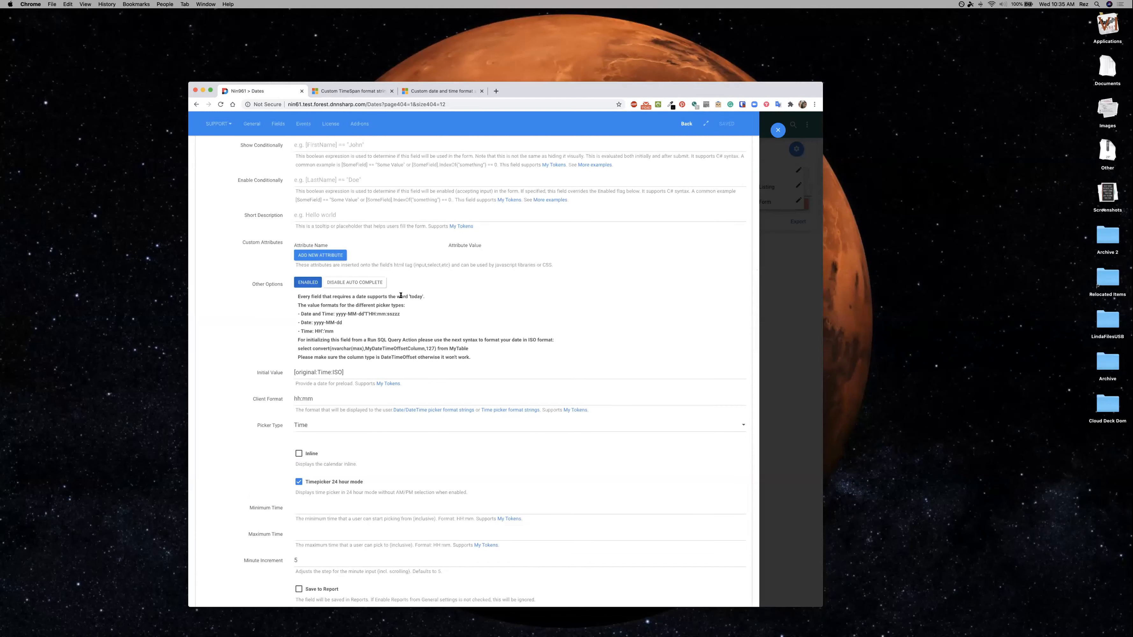
drag(426, 296, 396, 297)
scroll(498, 327, down, 2)
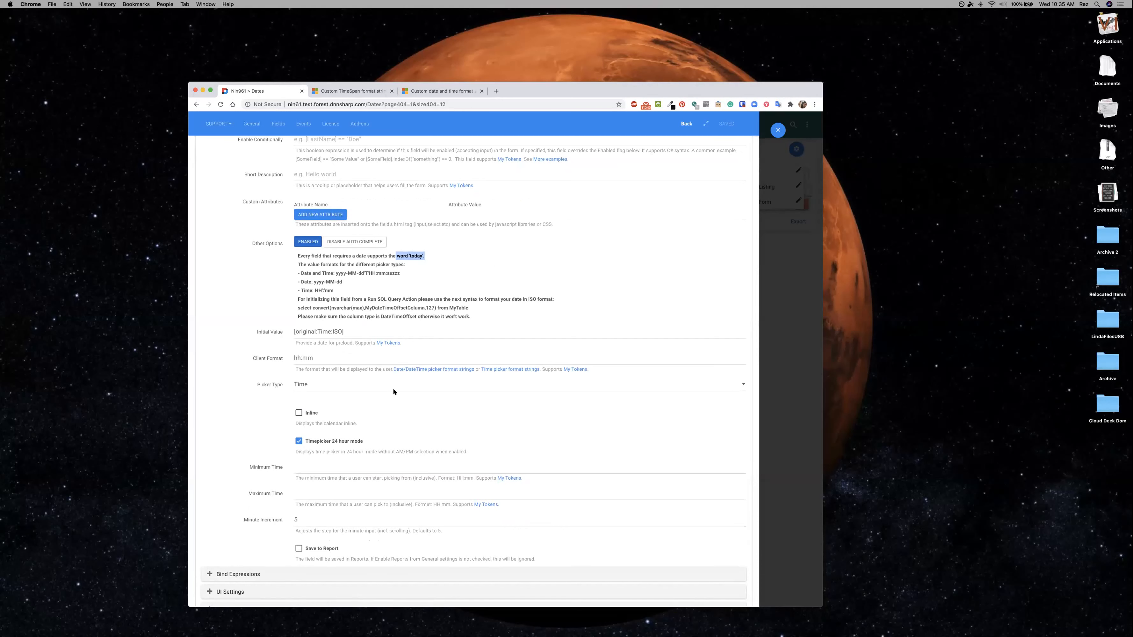
Close the form settings and start a new date entry named Example 2 with the date 07/10/2020.
click(778, 129)
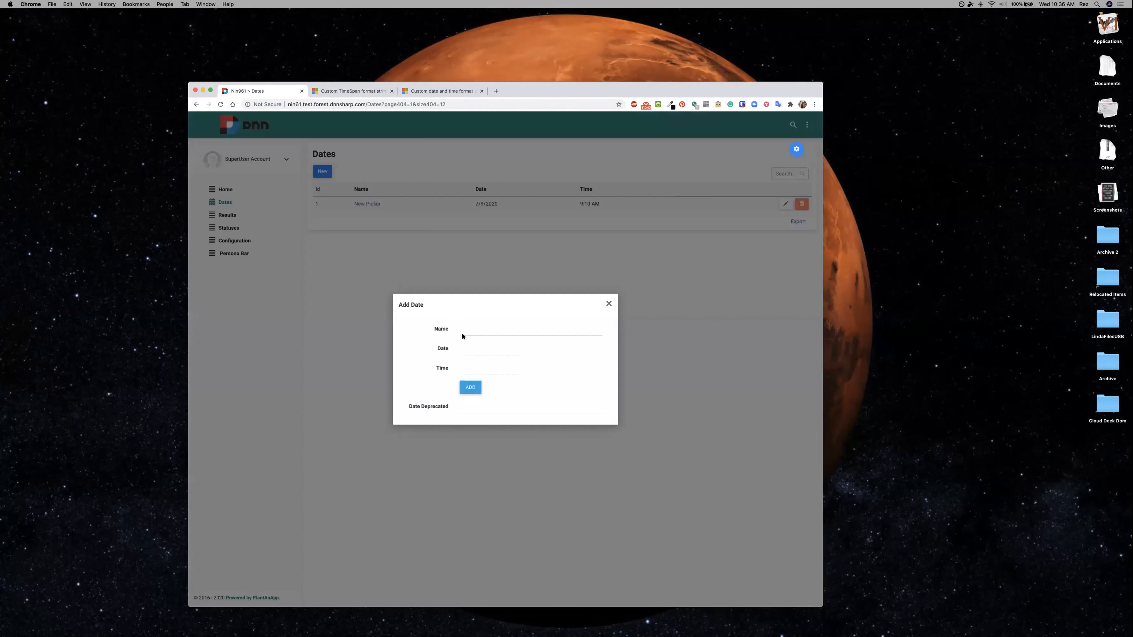
click(465, 329)
text(Example 2)
click(474, 348)
scroll(518, 357, down, 2)
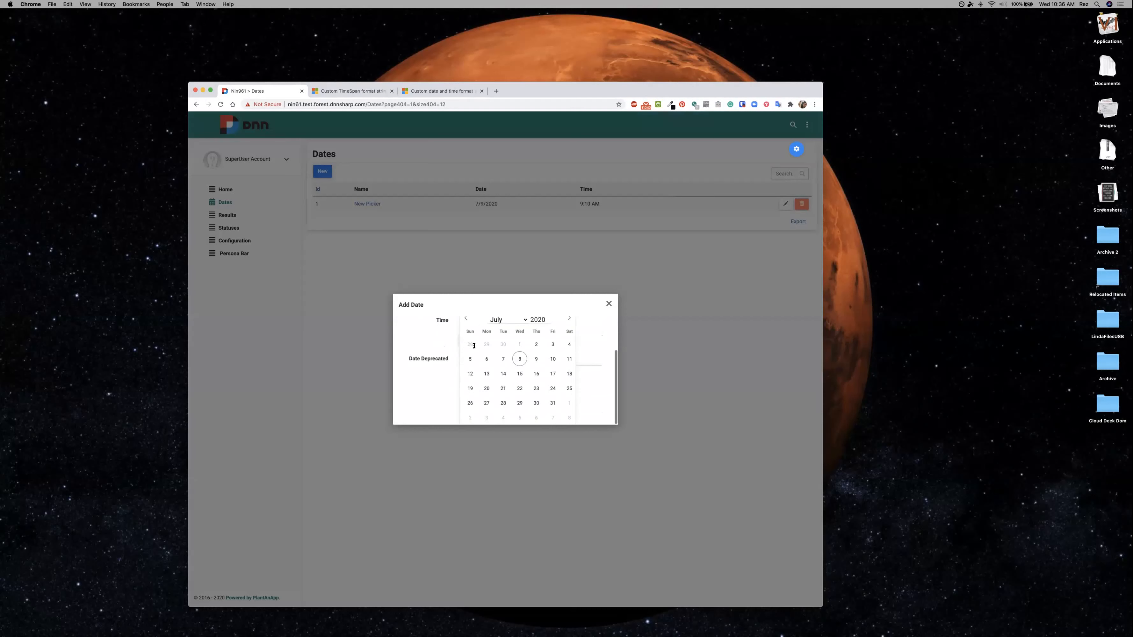
click(552, 359)
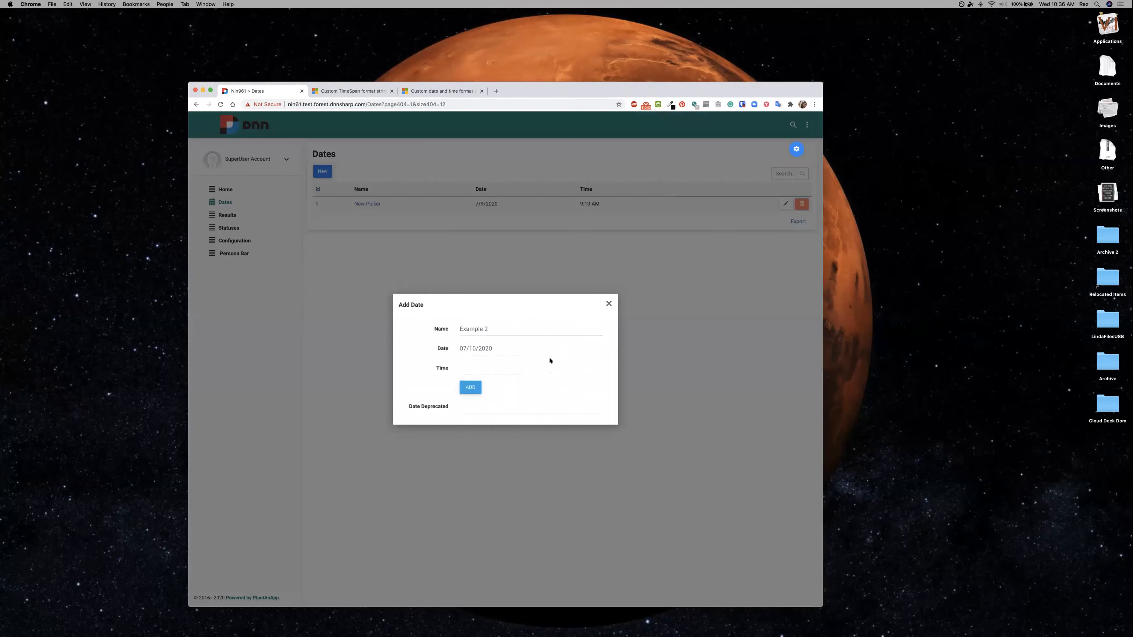
Compare the calendar and year selection of the Date field with the Date Deprecated field's calendar, leaving the date unchanged.
click(501, 344)
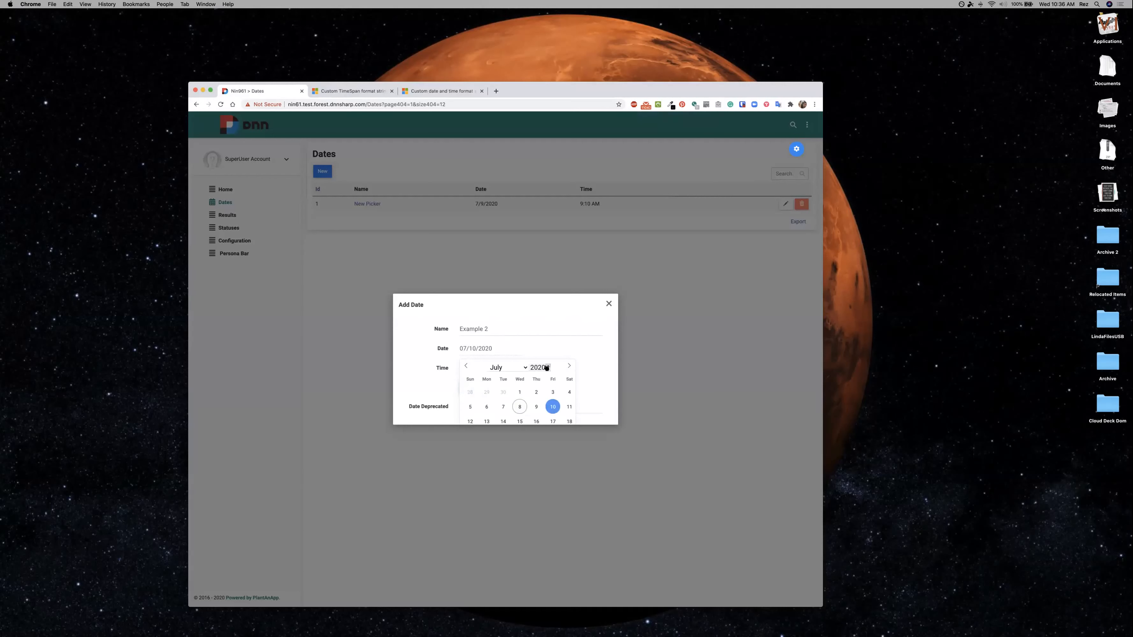
click(535, 368)
click(588, 374)
click(480, 408)
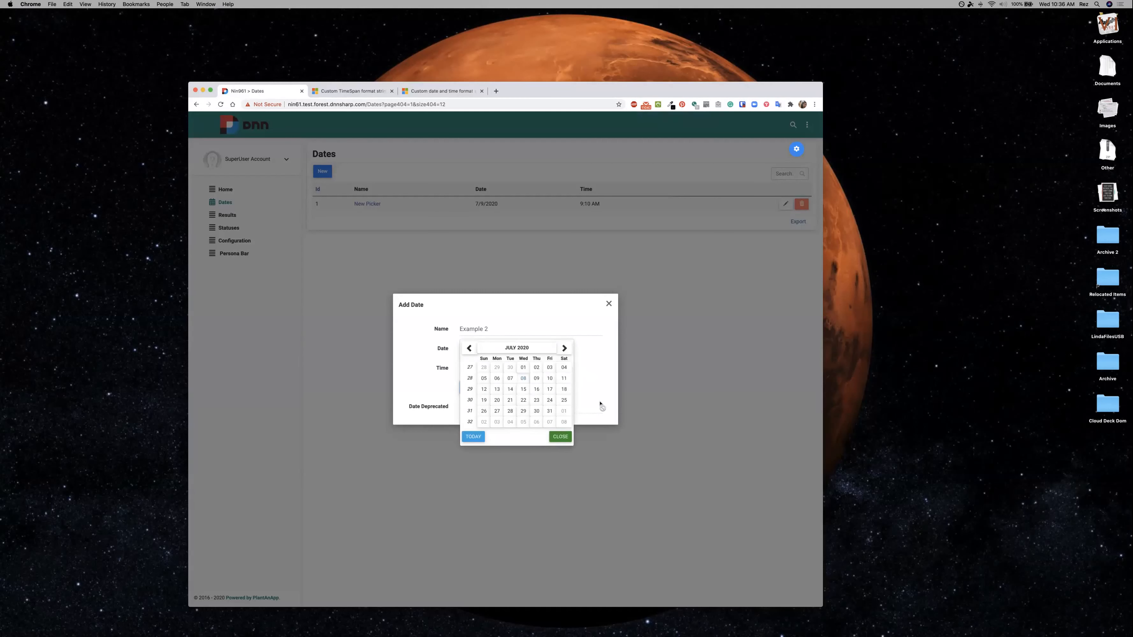
click(605, 352)
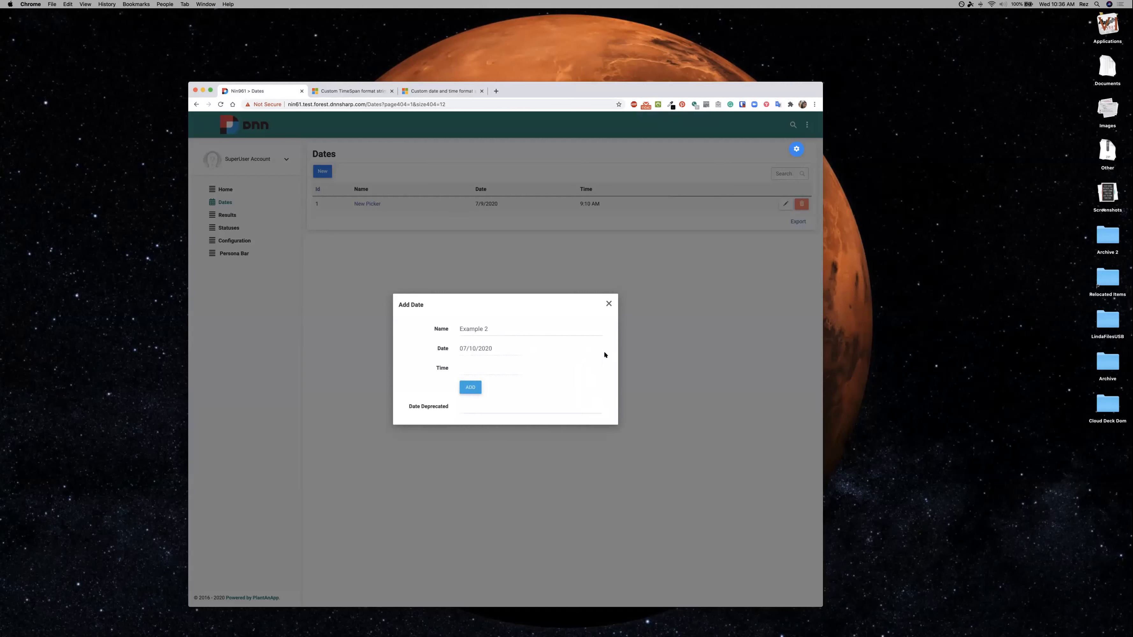
Clear the date in the Example 2 entry and choose 07/09/2020 instead.
click(498, 348)
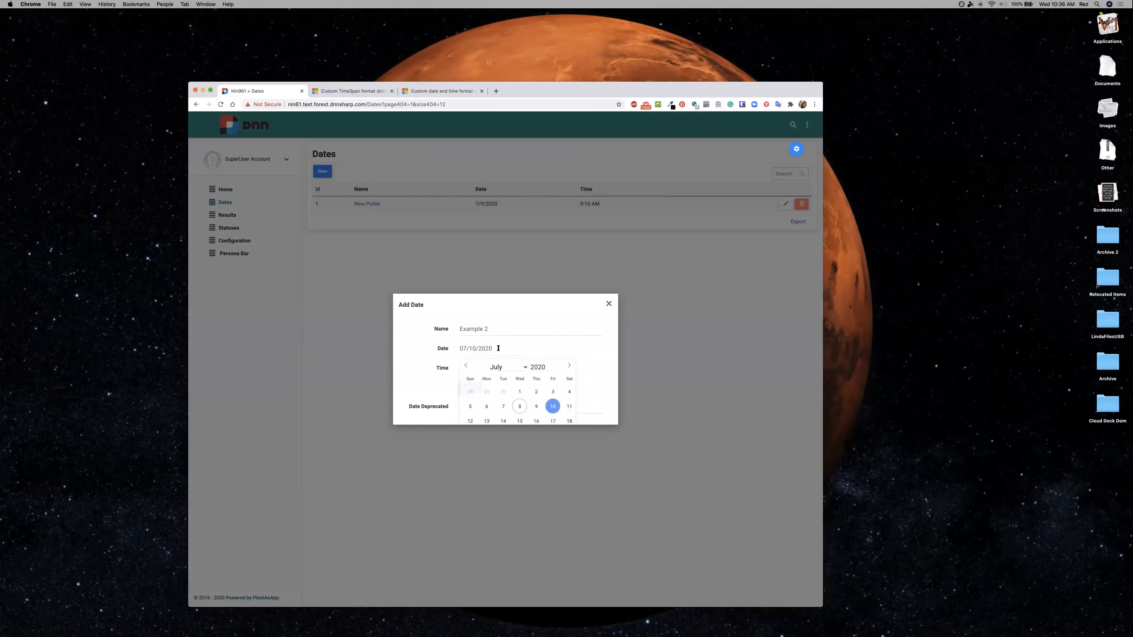
key(super+a)
key(BackSpace)
scroll(573, 350, down, 2)
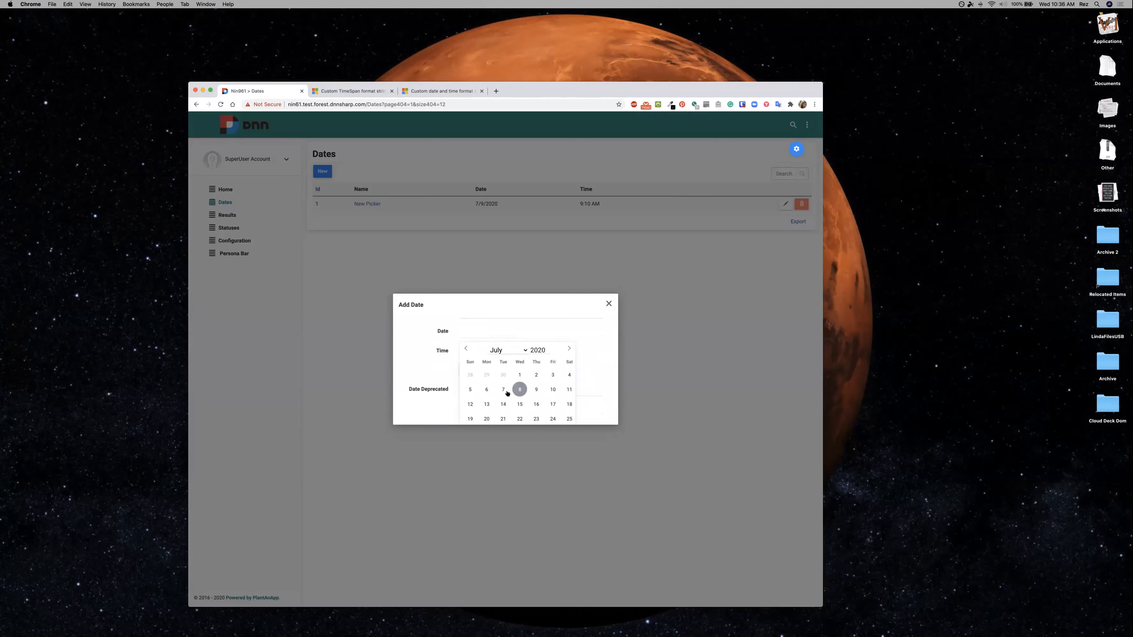
click(536, 389)
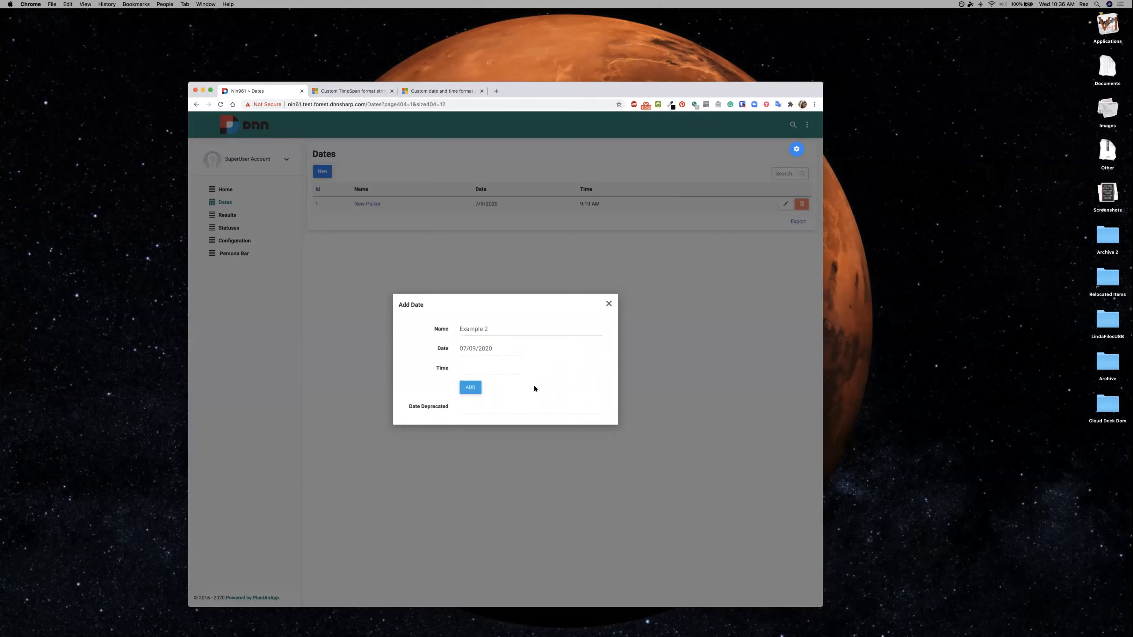
Set the entry's time to 15:15 in the 24-hour picker and close the Add Date form without saving.
click(487, 366)
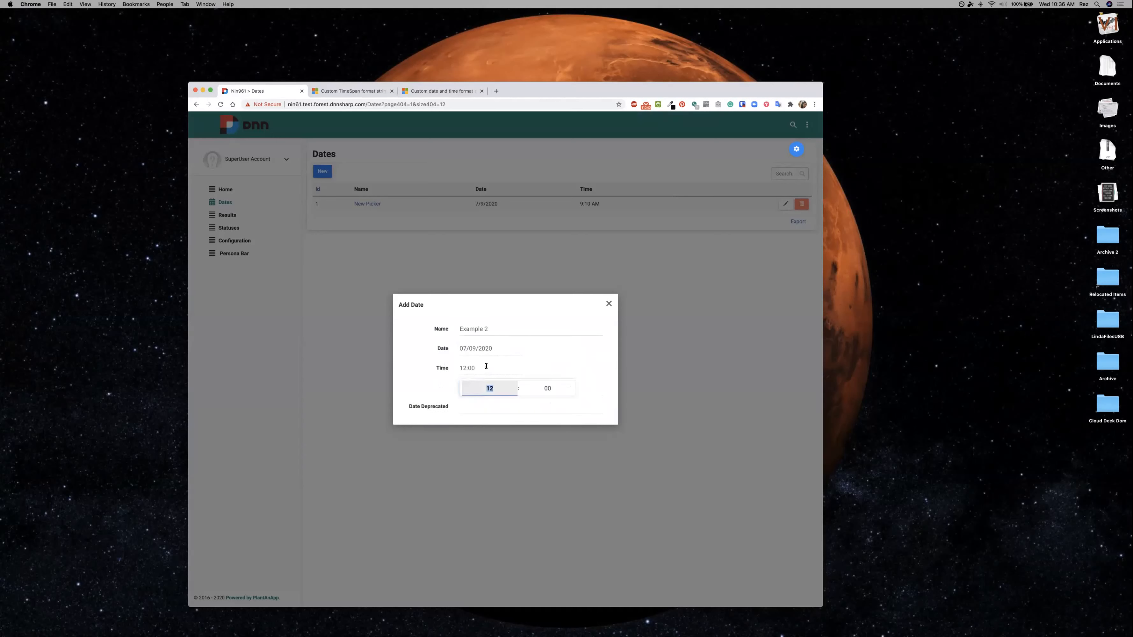
click(514, 385)
click(514, 385)
click(514, 386)
click(571, 385)
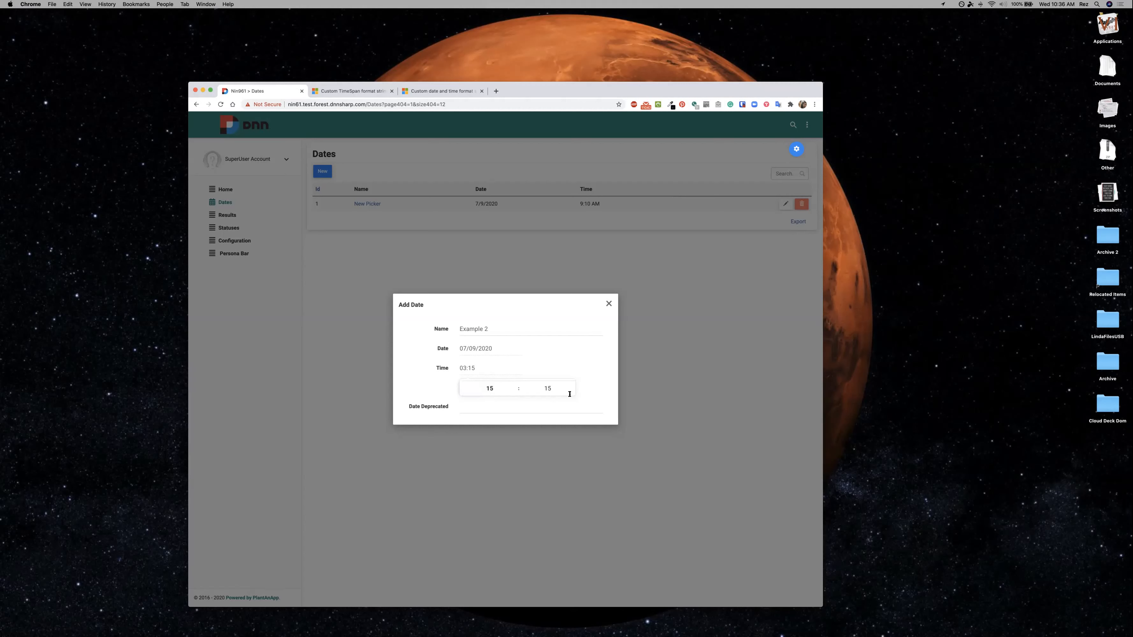
click(606, 394)
click(608, 304)
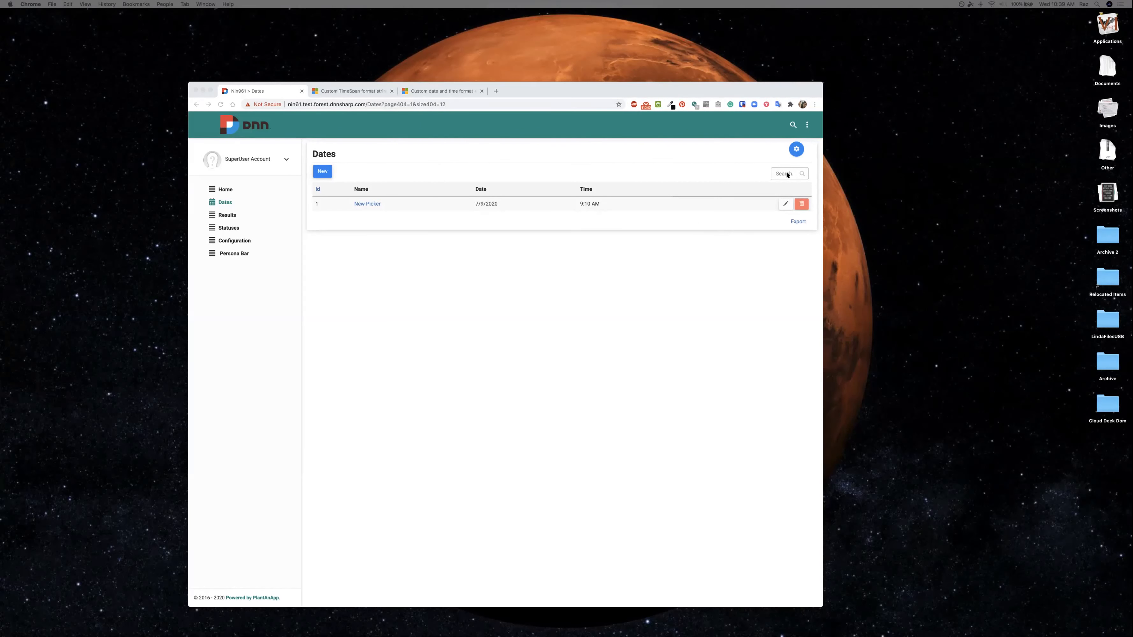
Highlight the minutes of the New Picker record's time and compare the listed values with its Edit Date form, closing it without updating.
double_click(586, 204)
click(785, 204)
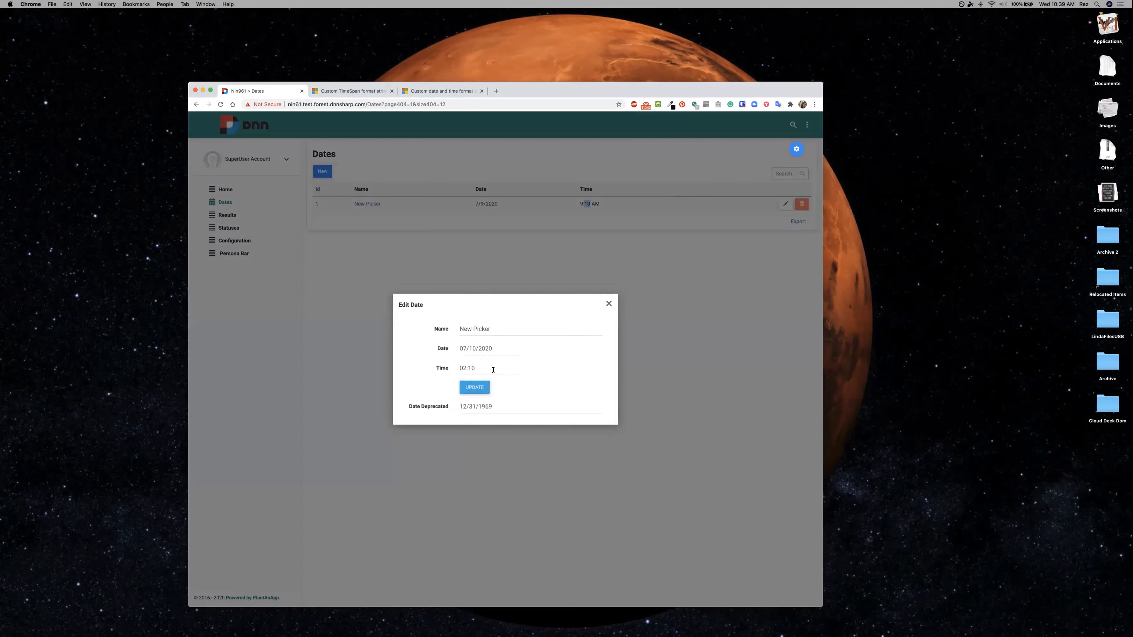
click(696, 352)
Examine the Time field's formatting, date format and time conversion in the Listing settings of the Dates page, closing them without saving.
click(797, 149)
click(797, 187)
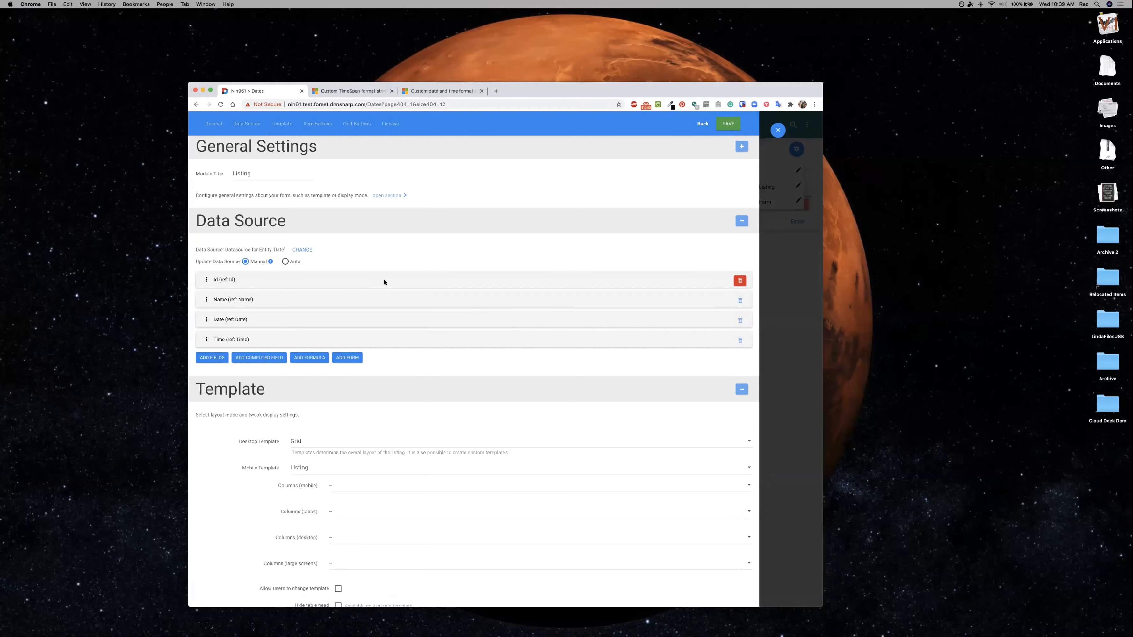
scroll(383, 279, down, 2)
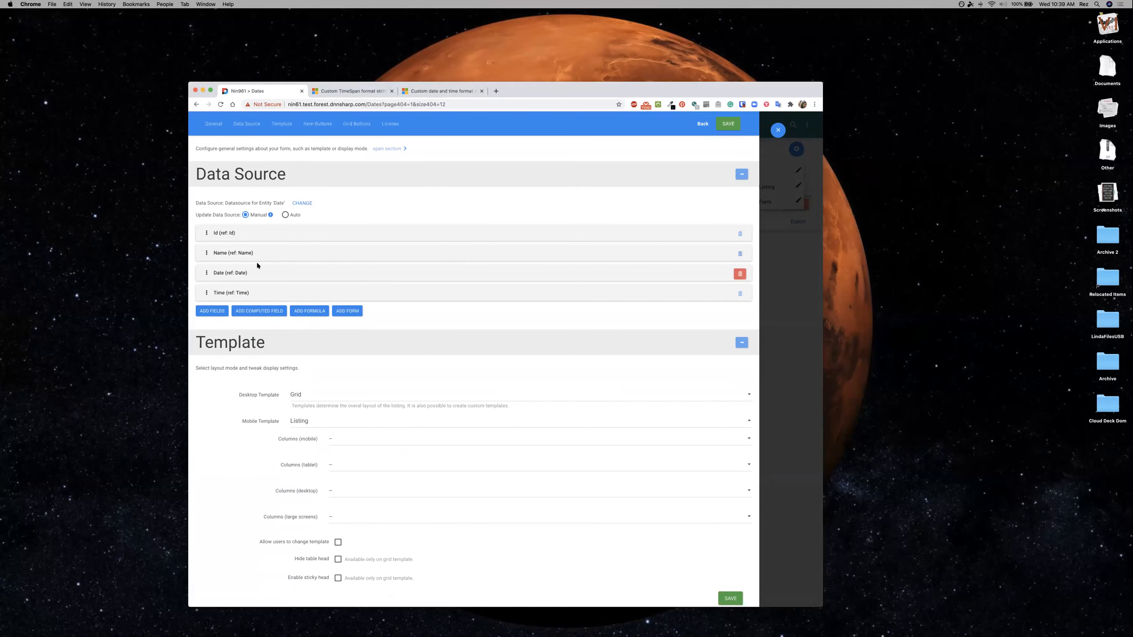
click(227, 290)
scroll(226, 292, down, 2)
scroll(226, 296, down, 1)
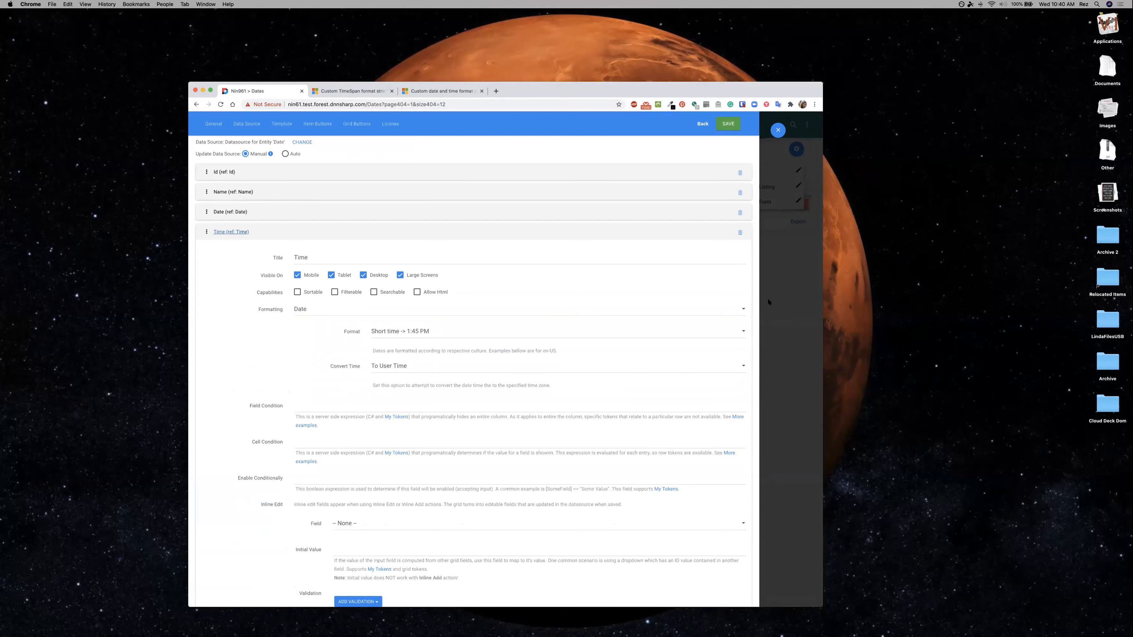
click(781, 280)
Set the initial value of the Form's Time field to [original:Time] and save the form settings.
click(795, 203)
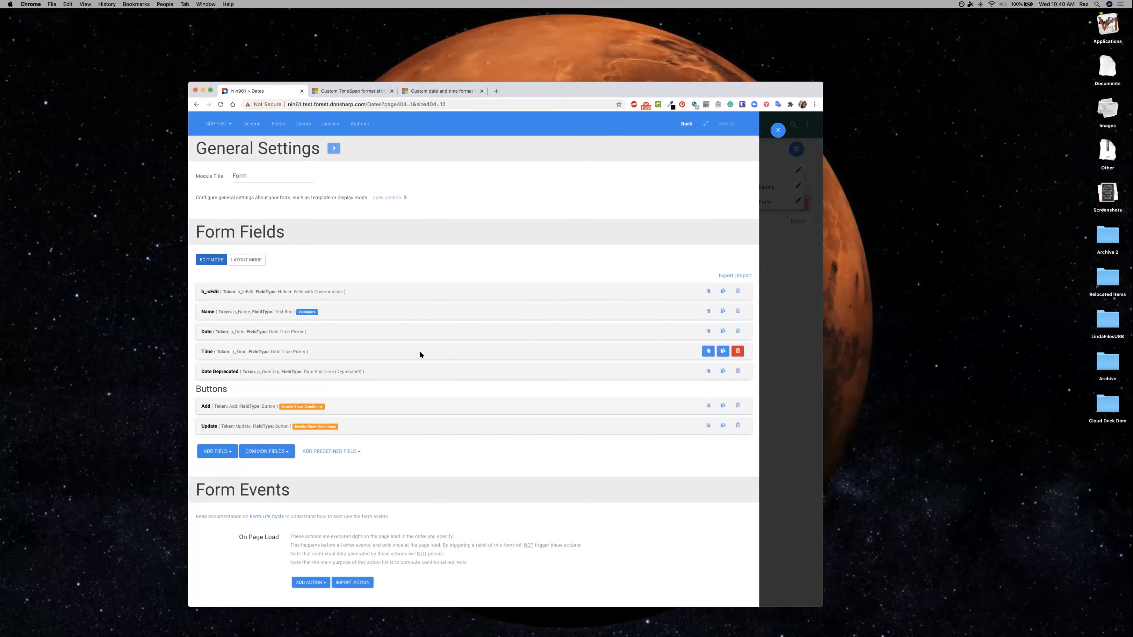
click(225, 354)
scroll(225, 354, down, 10)
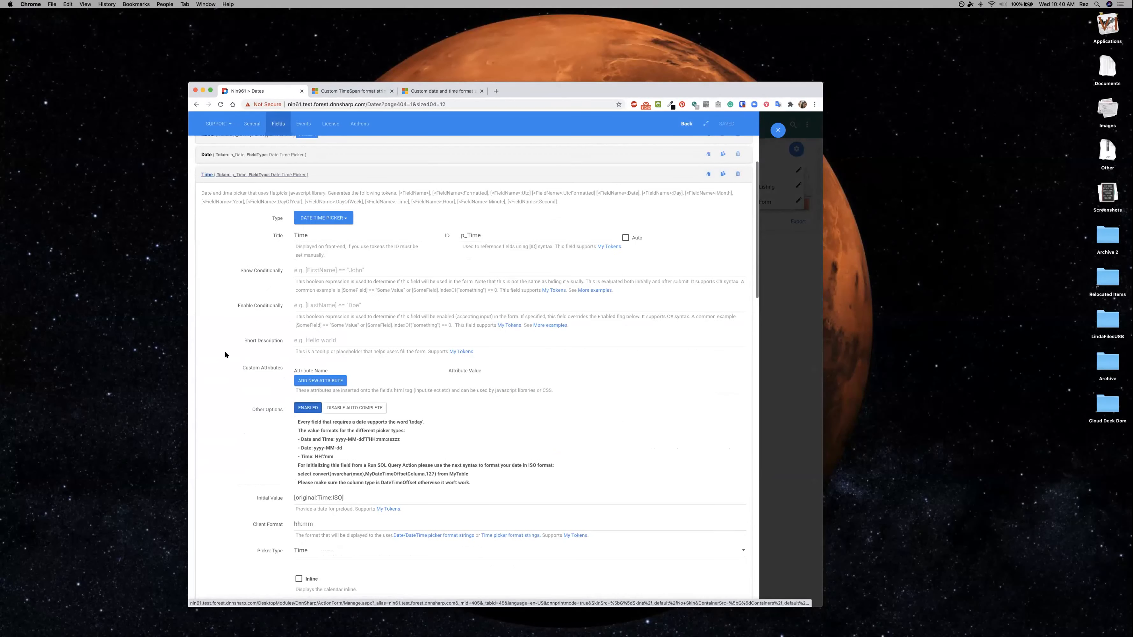
scroll(225, 354, down, 2)
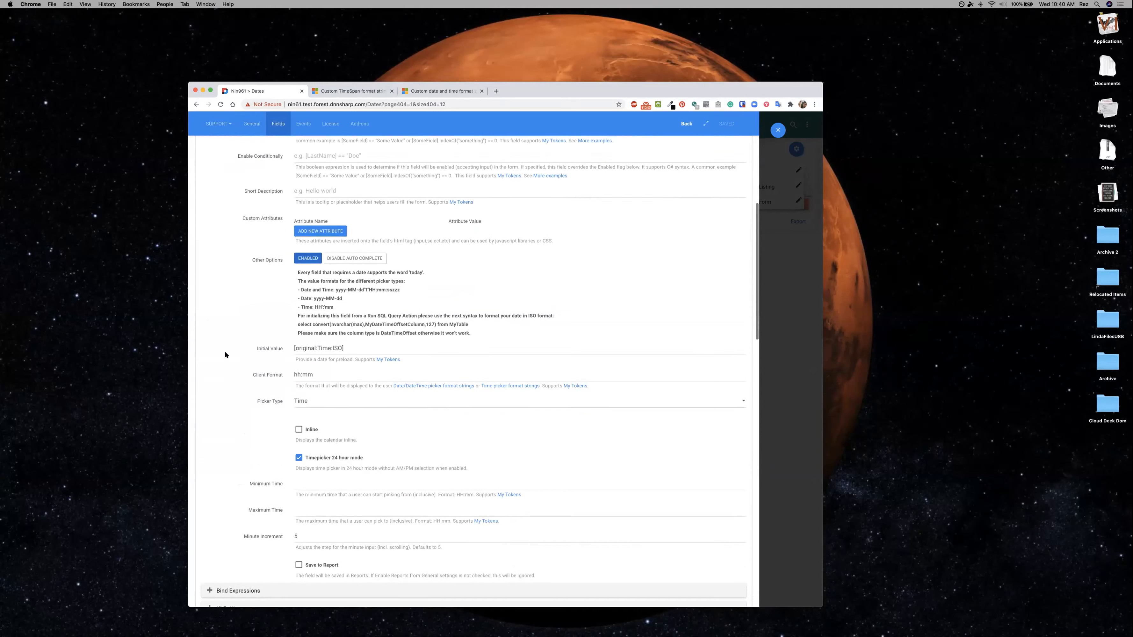
click(339, 347)
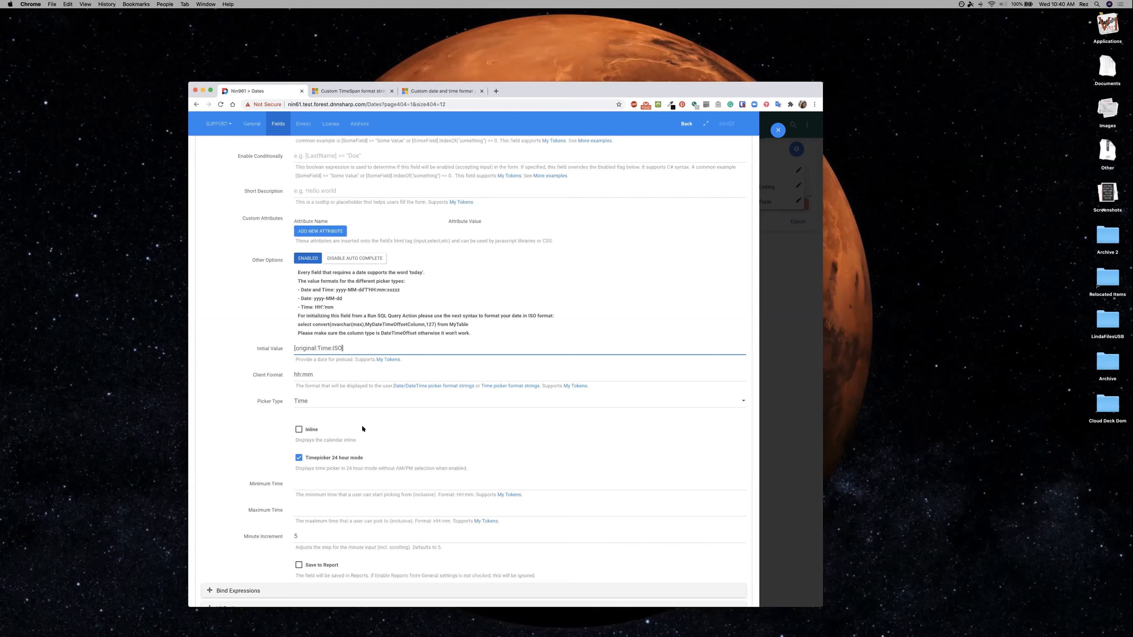
scroll(363, 429, down, 1)
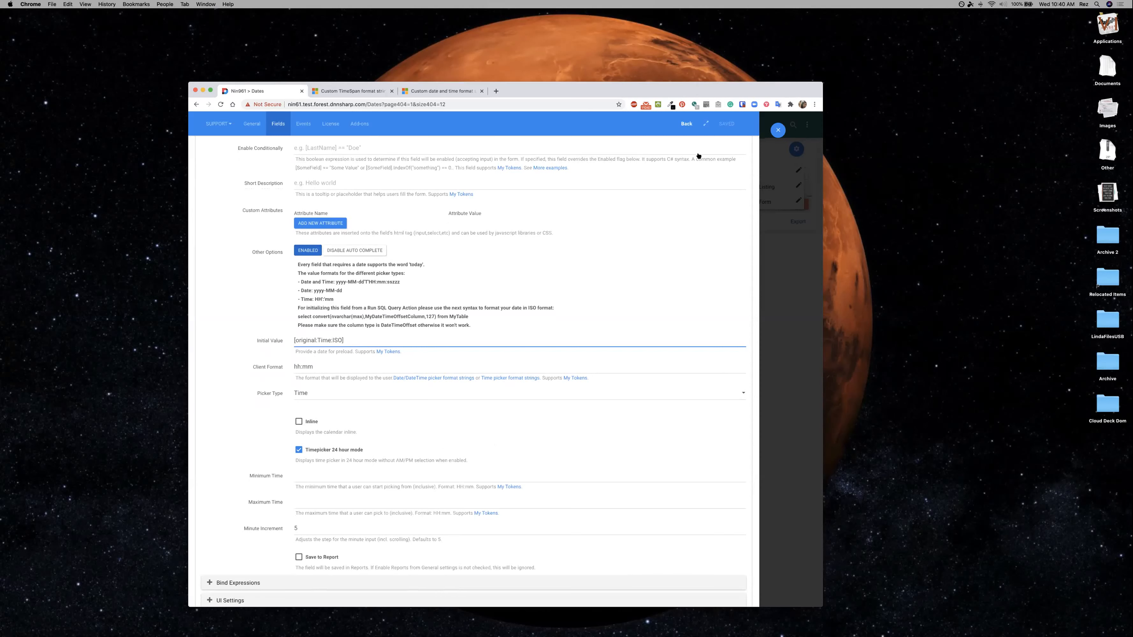
key(BackSpace)
key(BackSpace)
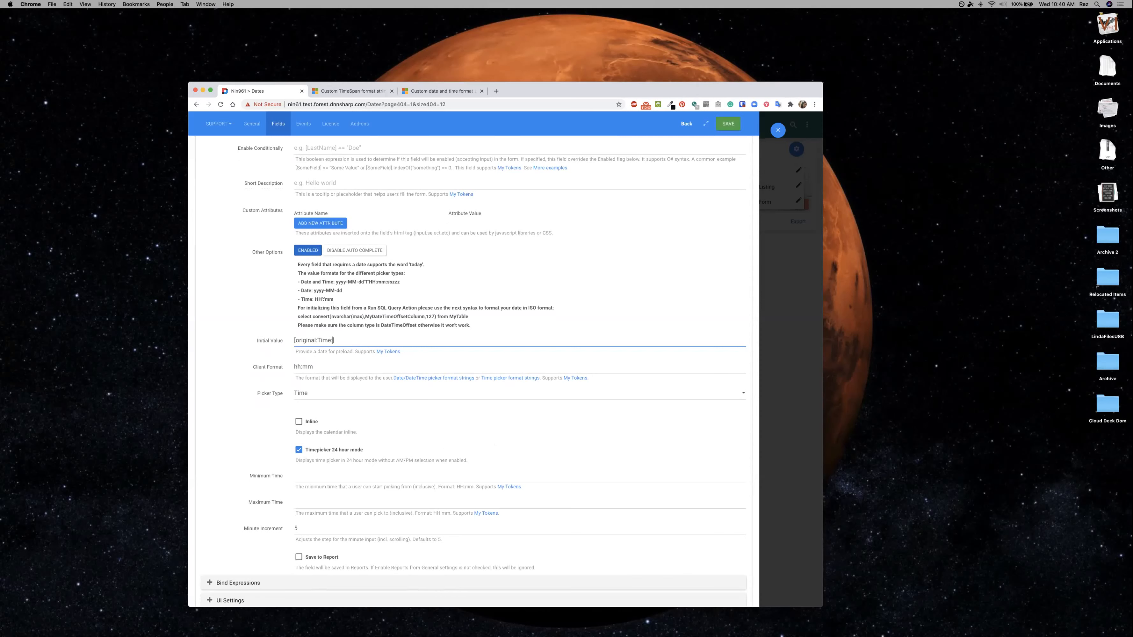
click(727, 125)
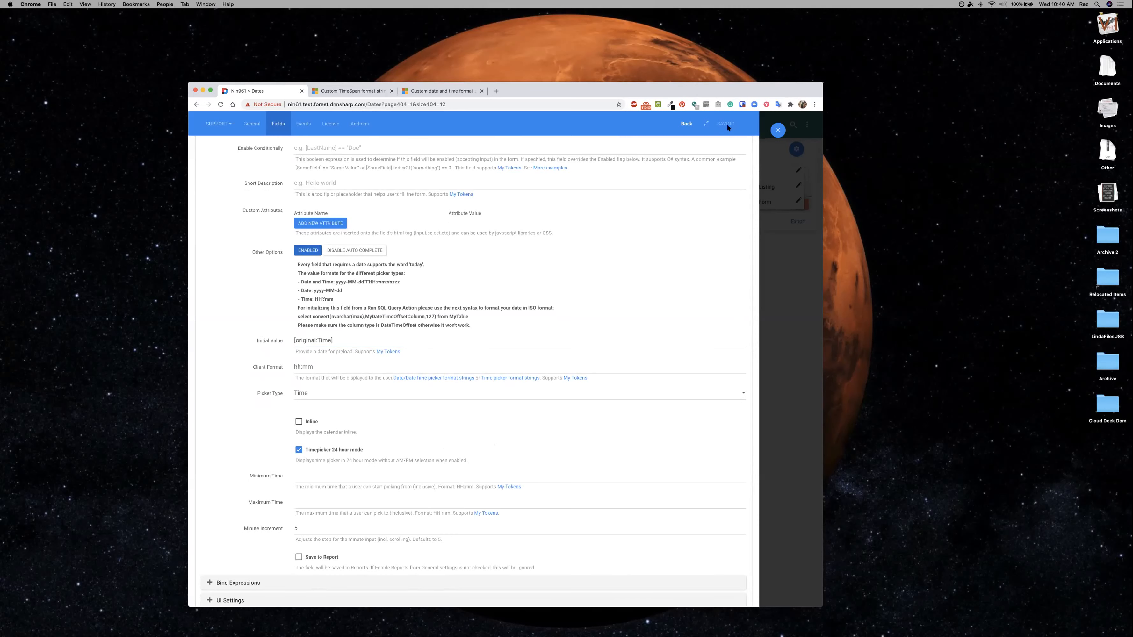
Leave the form settings and check the time in the New Picker record's Edit Date form, closing it without updating.
click(778, 130)
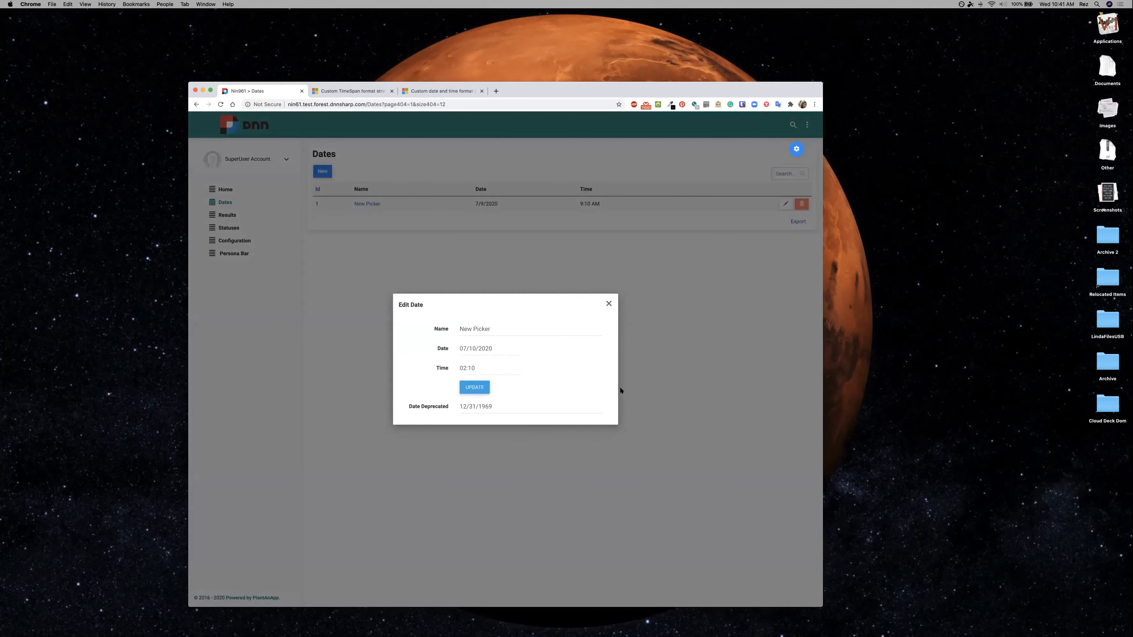
click(654, 394)
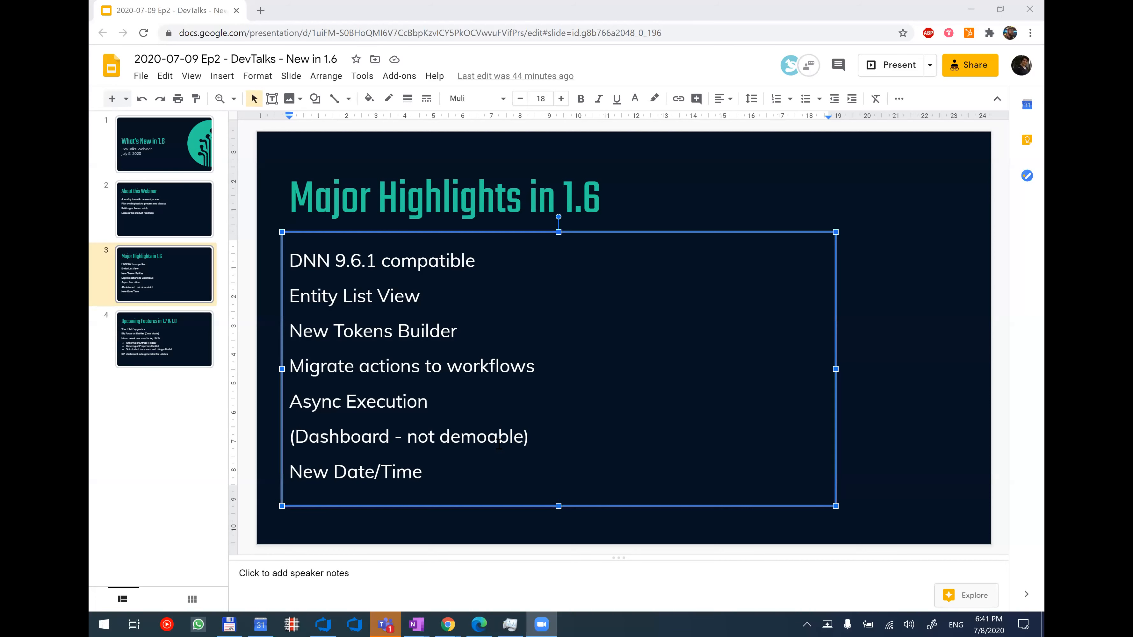
Switch to the Google Slides presentation and show the "Upcoming Features in 1.7 & 1.8" slide.
click(179, 333)
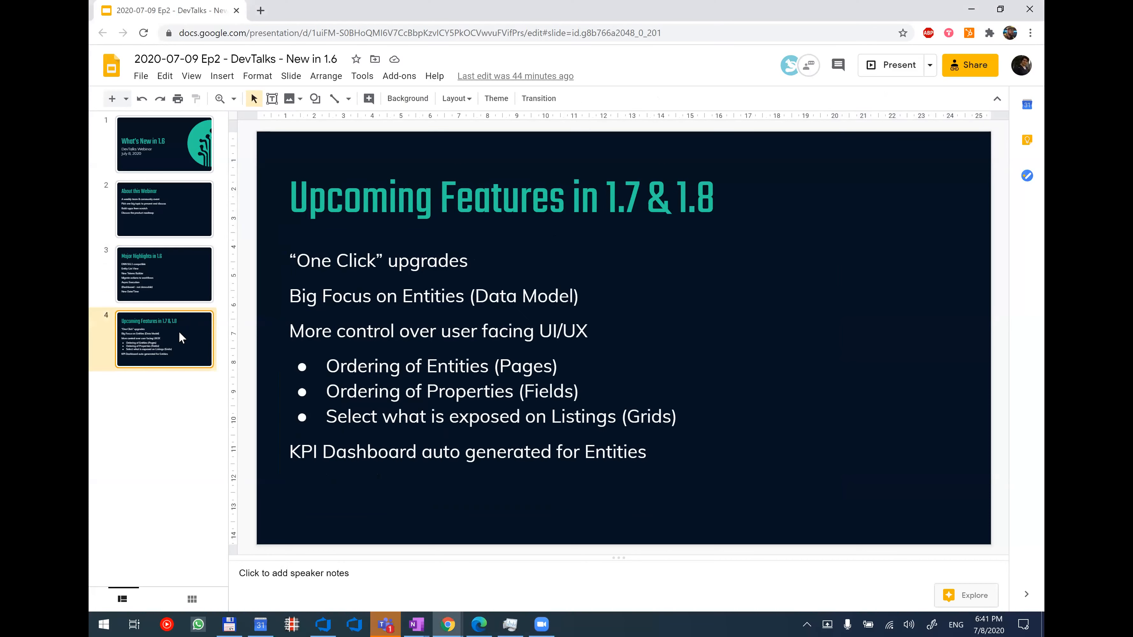